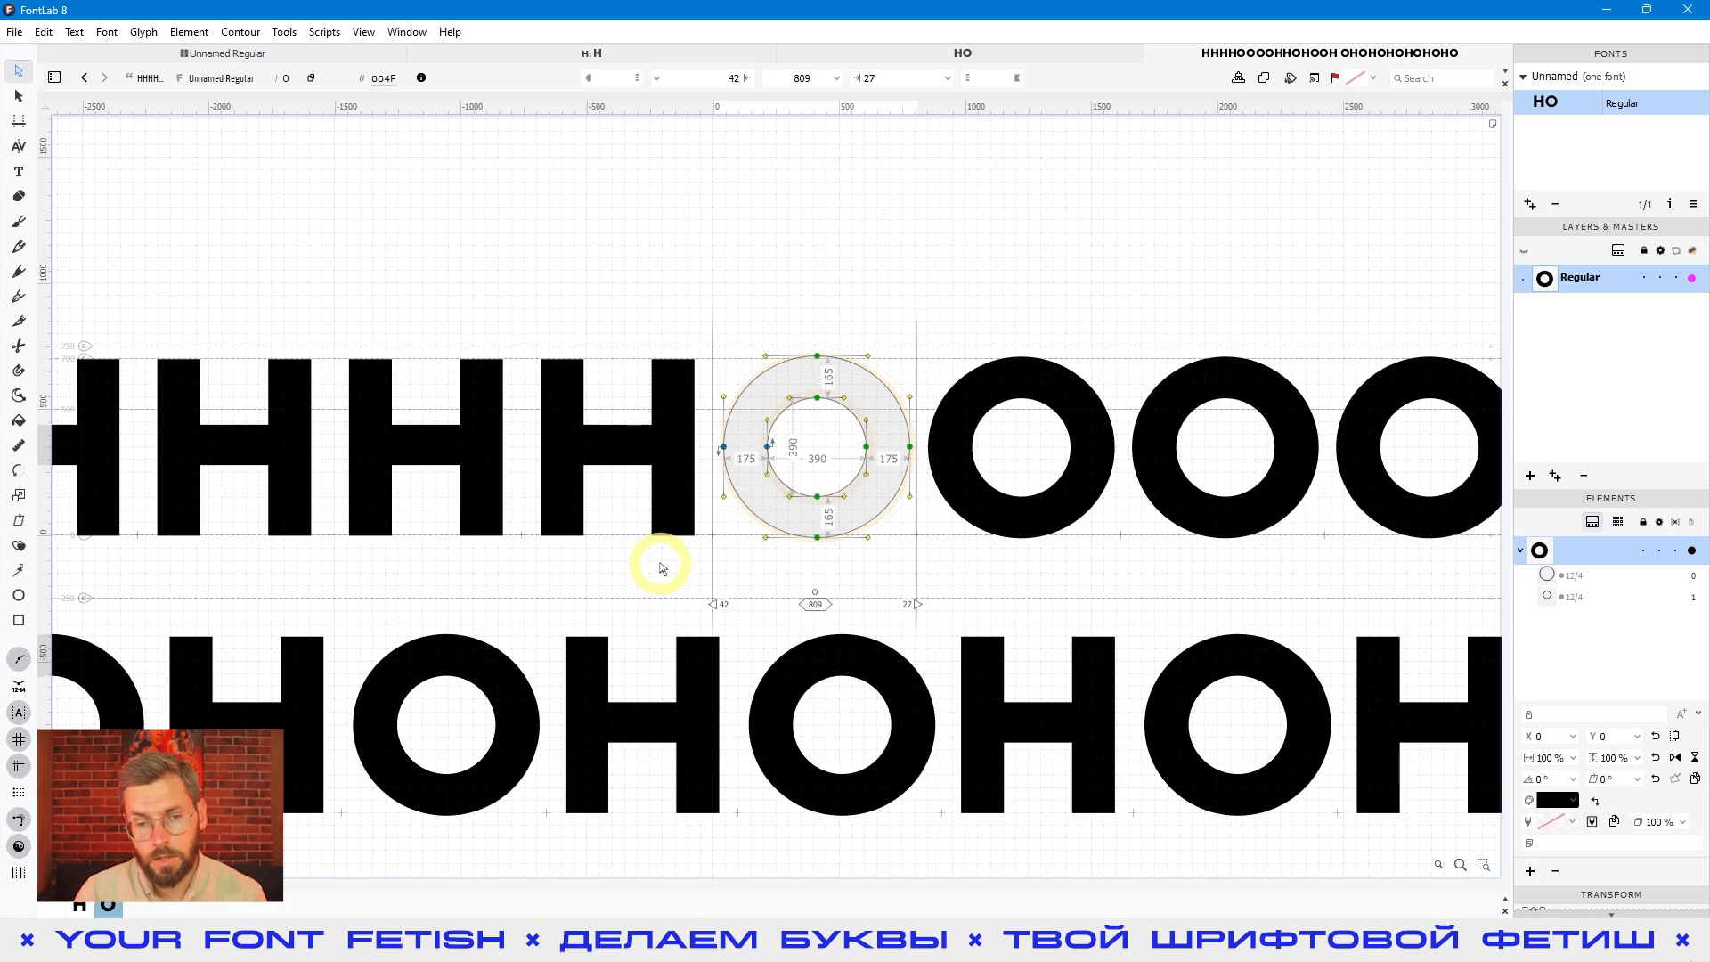
Step: Make the last H before the Os the active glyph and turn on Edit Across Glyphs
click(659, 565)
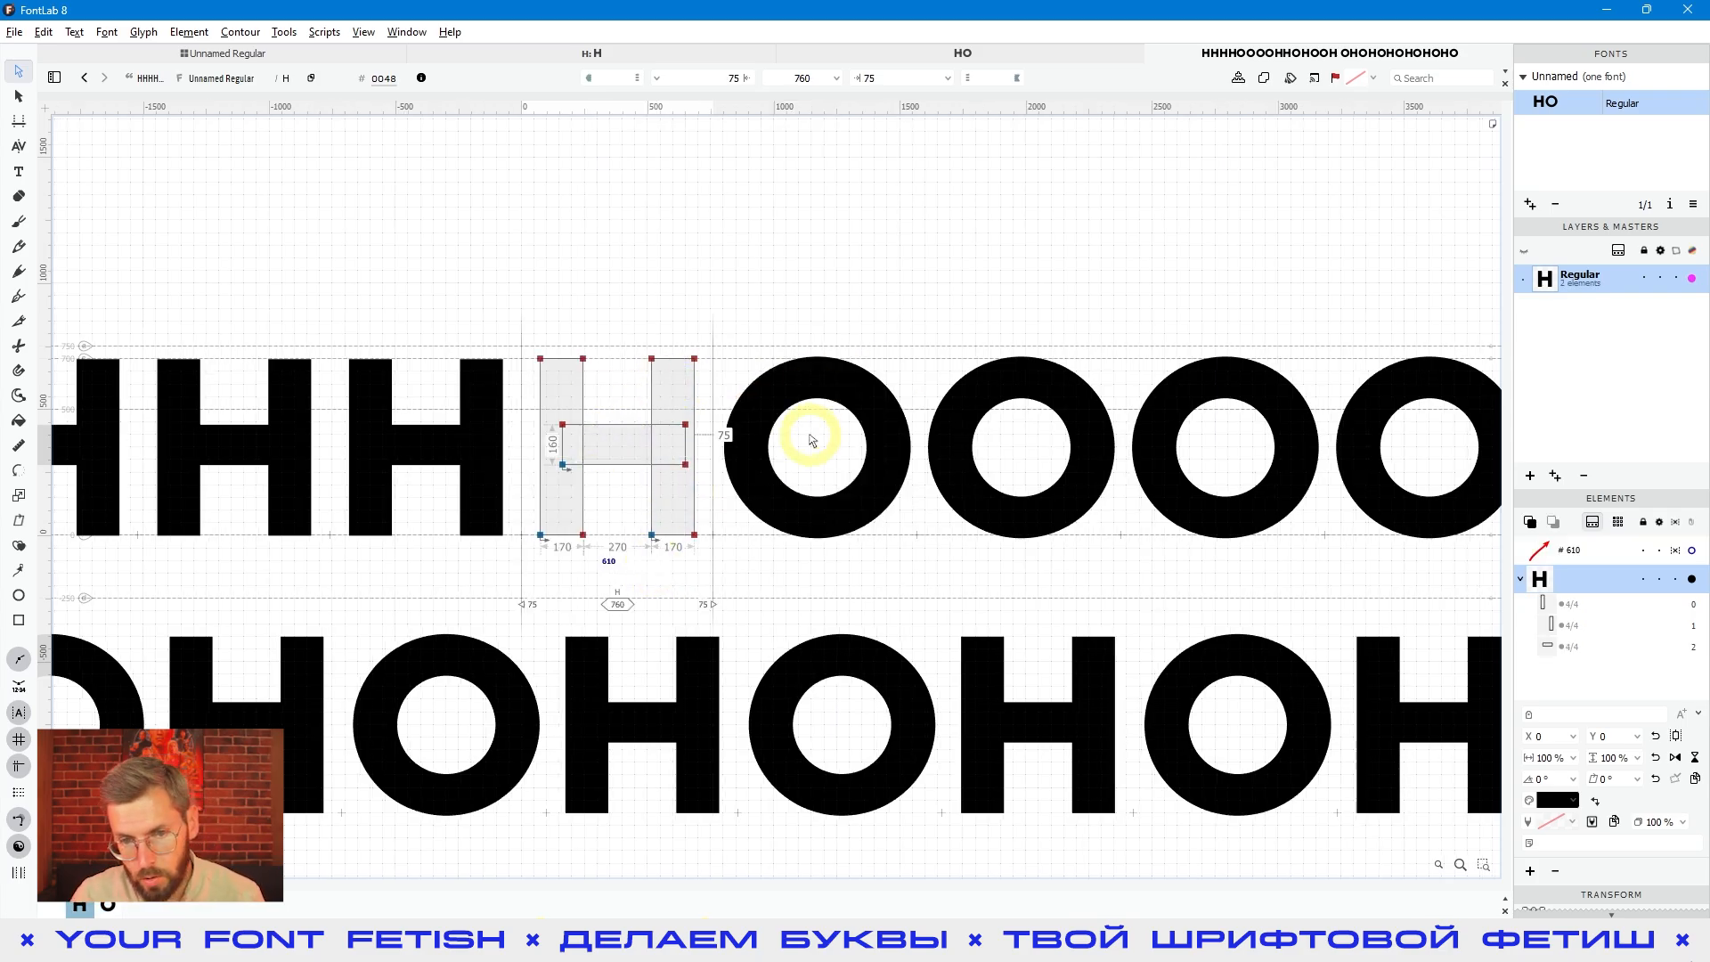
key(space)
drag(946, 547, 911, 521)
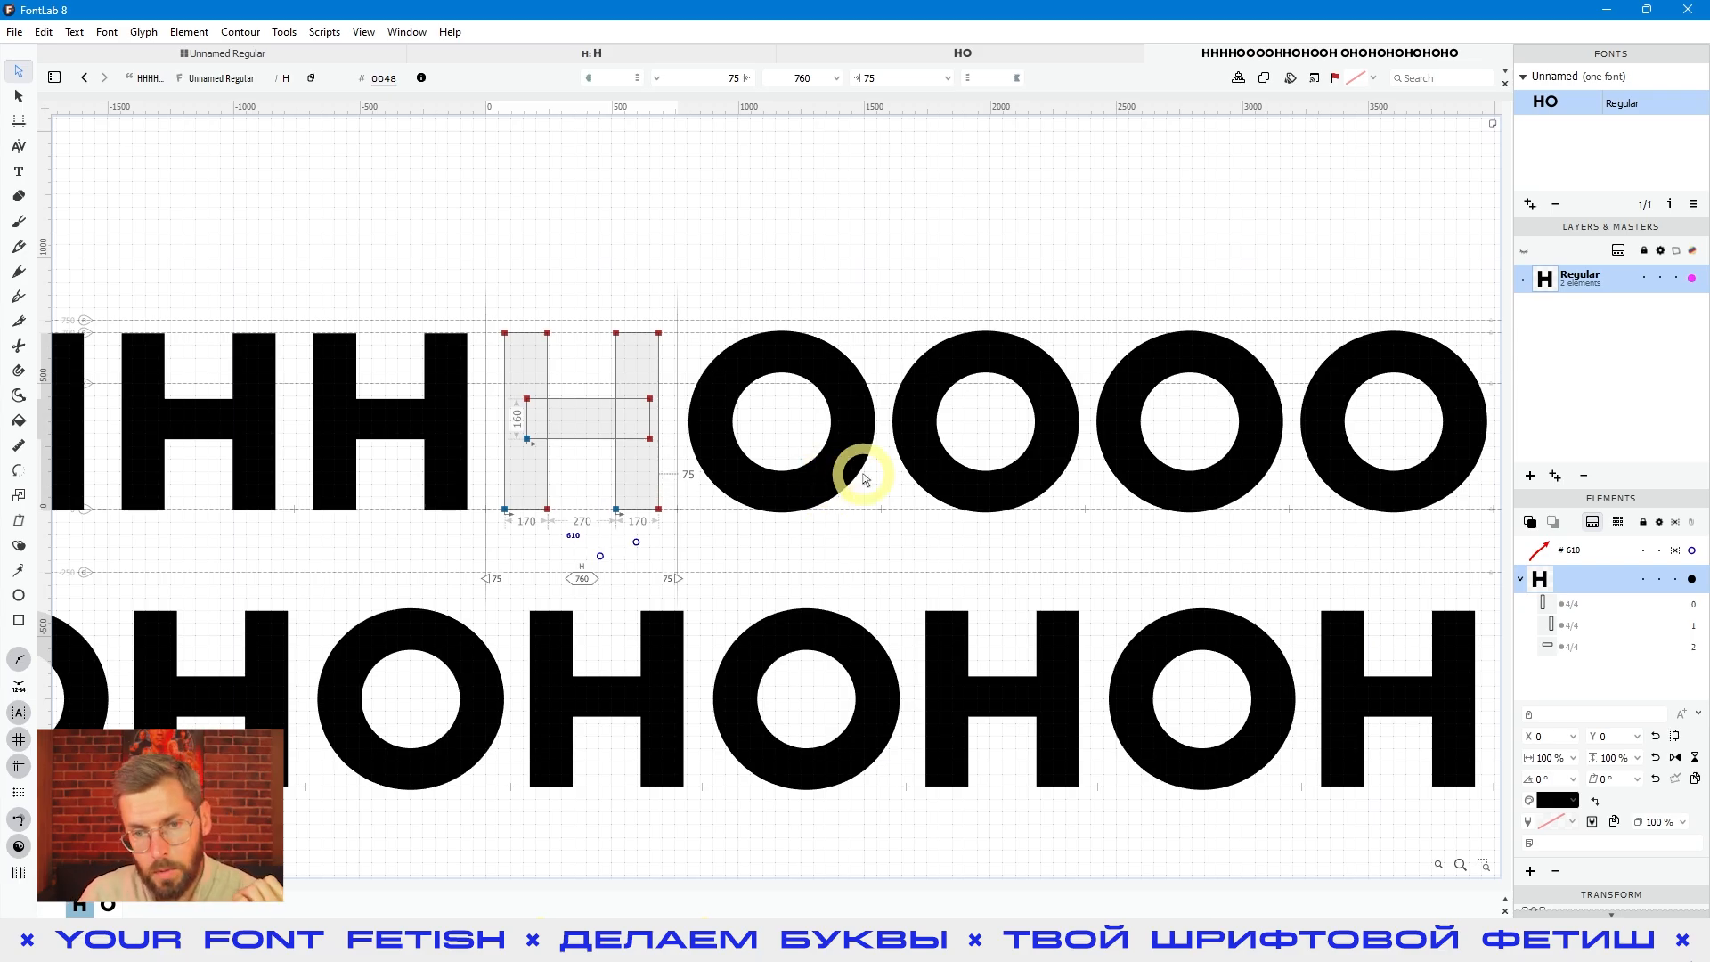
click(44, 33)
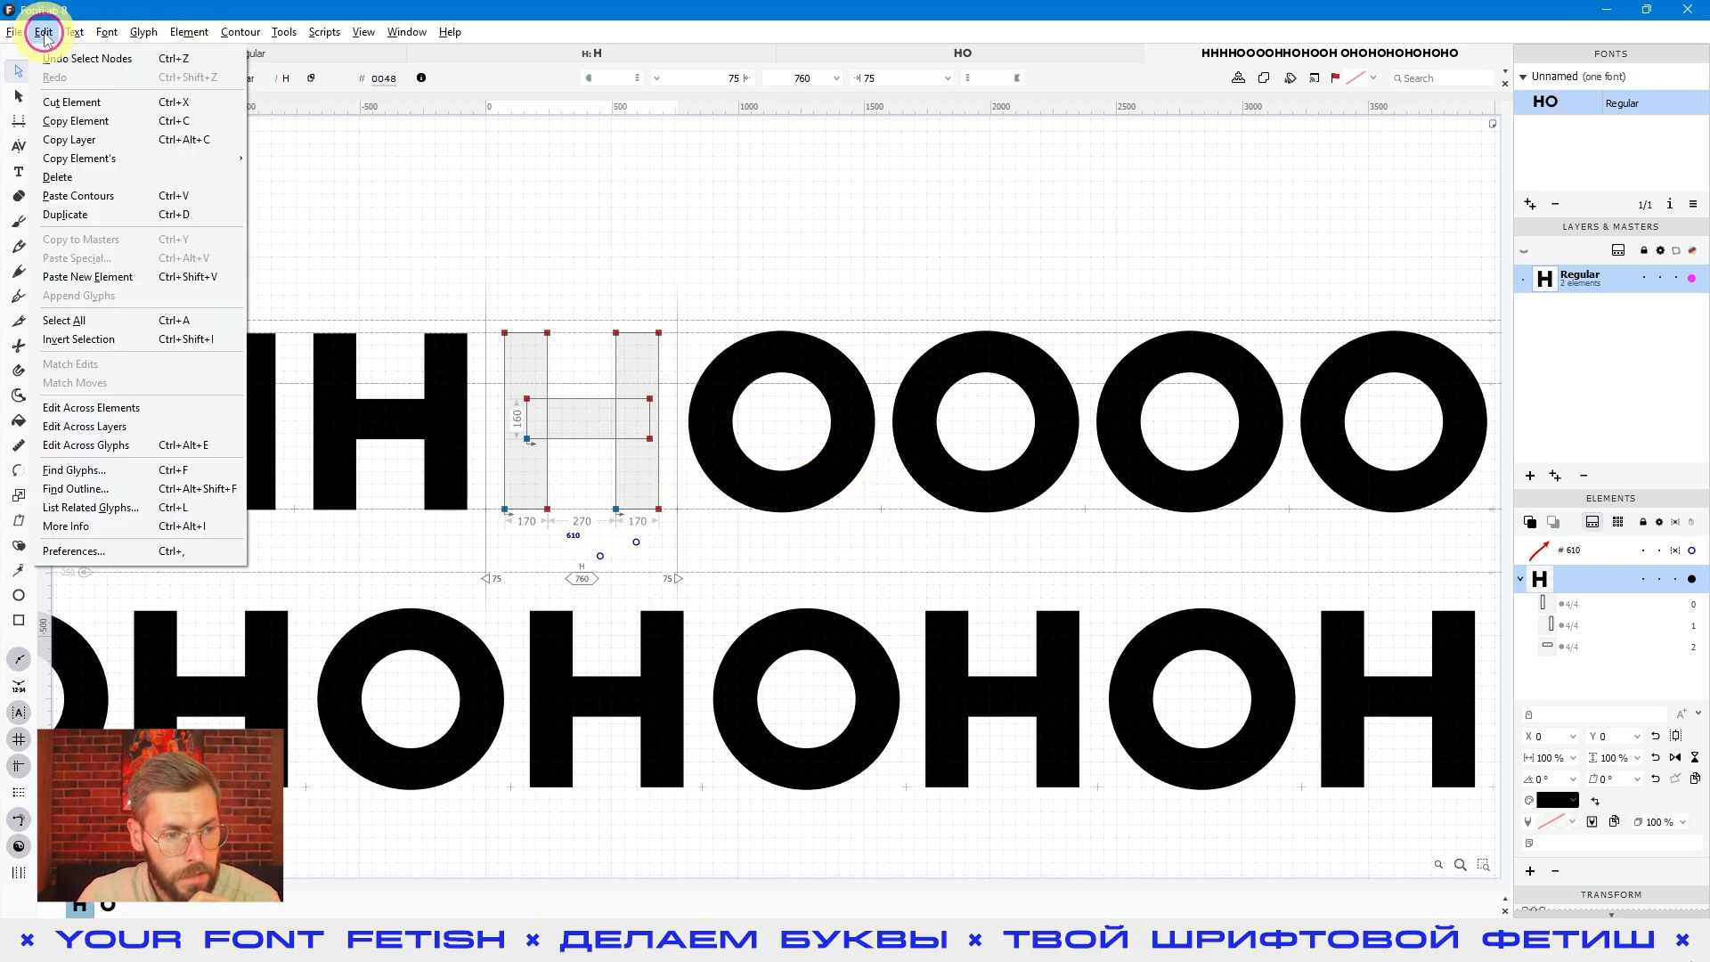
click(105, 448)
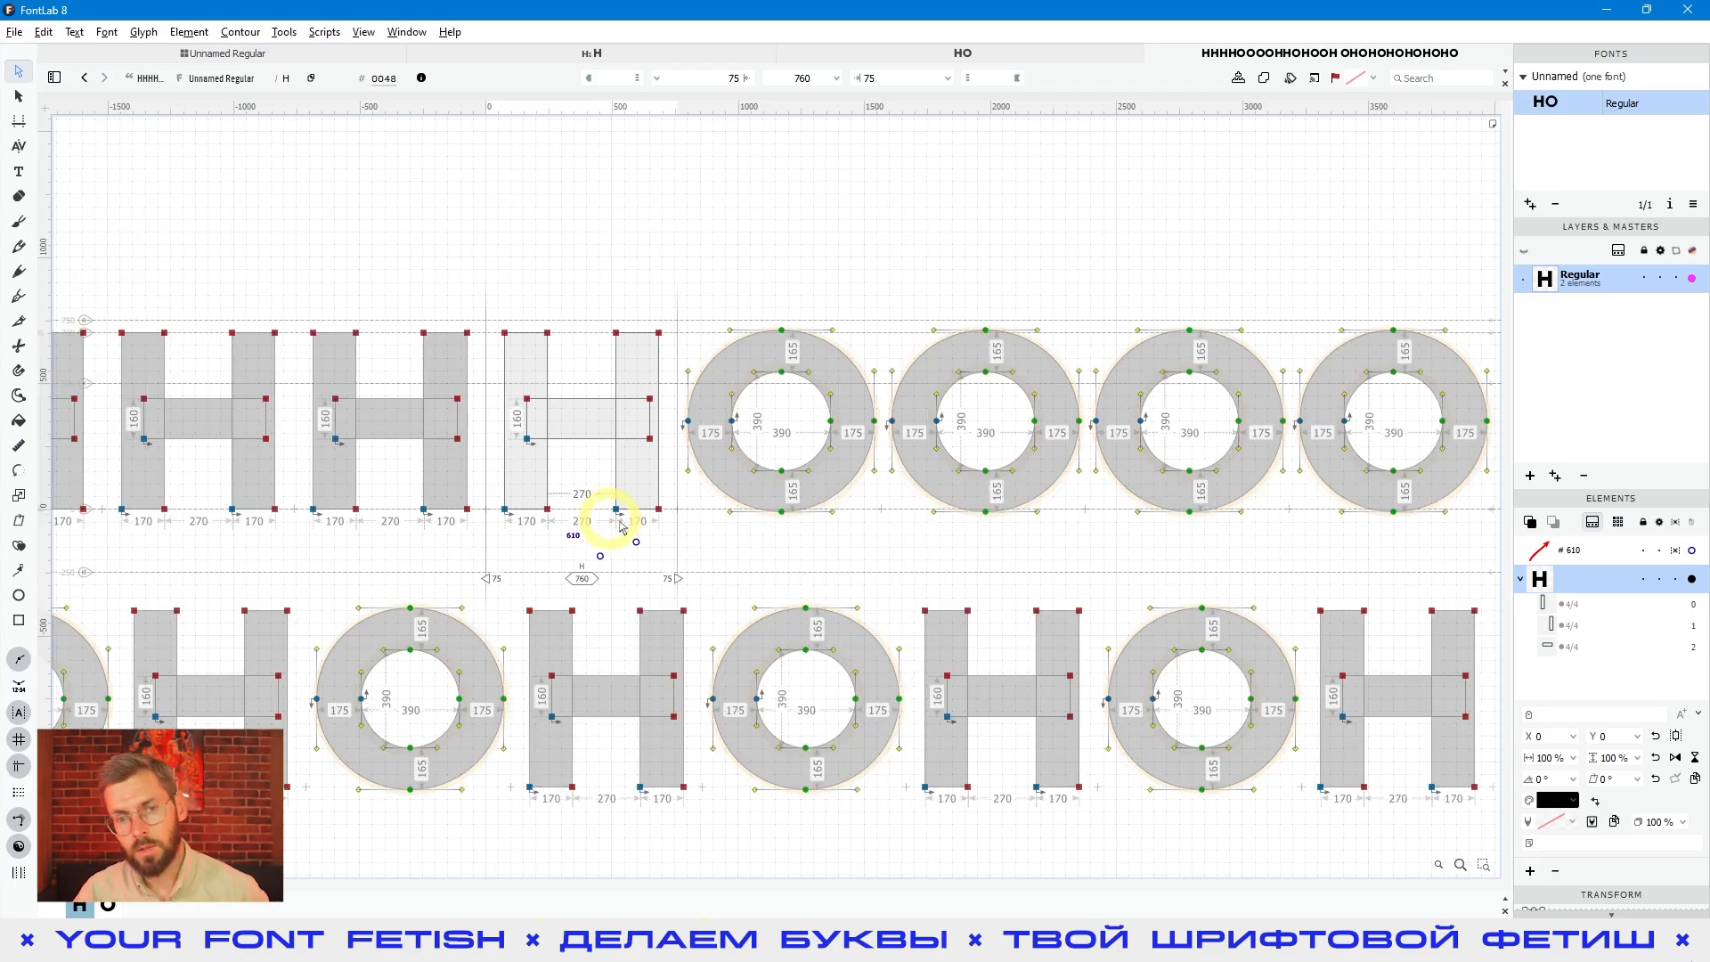
click(790, 544)
key(space)
drag(773, 526, 917, 531)
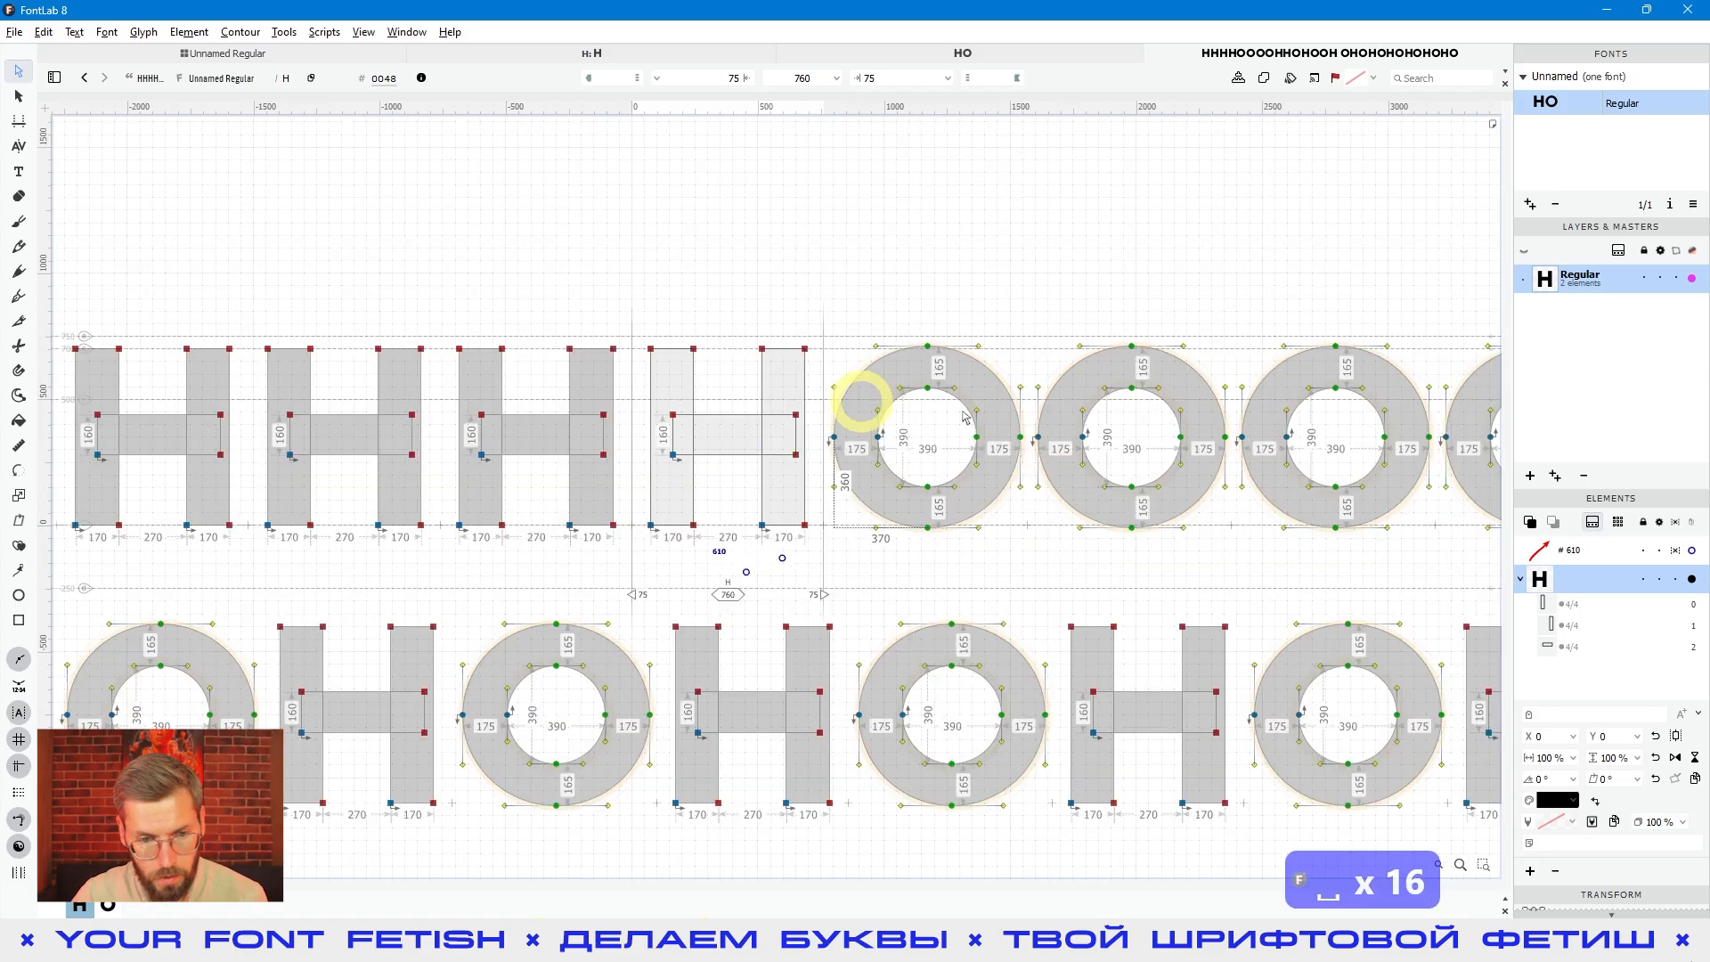
Step: Make the first O in the sample text the active glyph and examine its outline up close
click(725, 431)
click(875, 473)
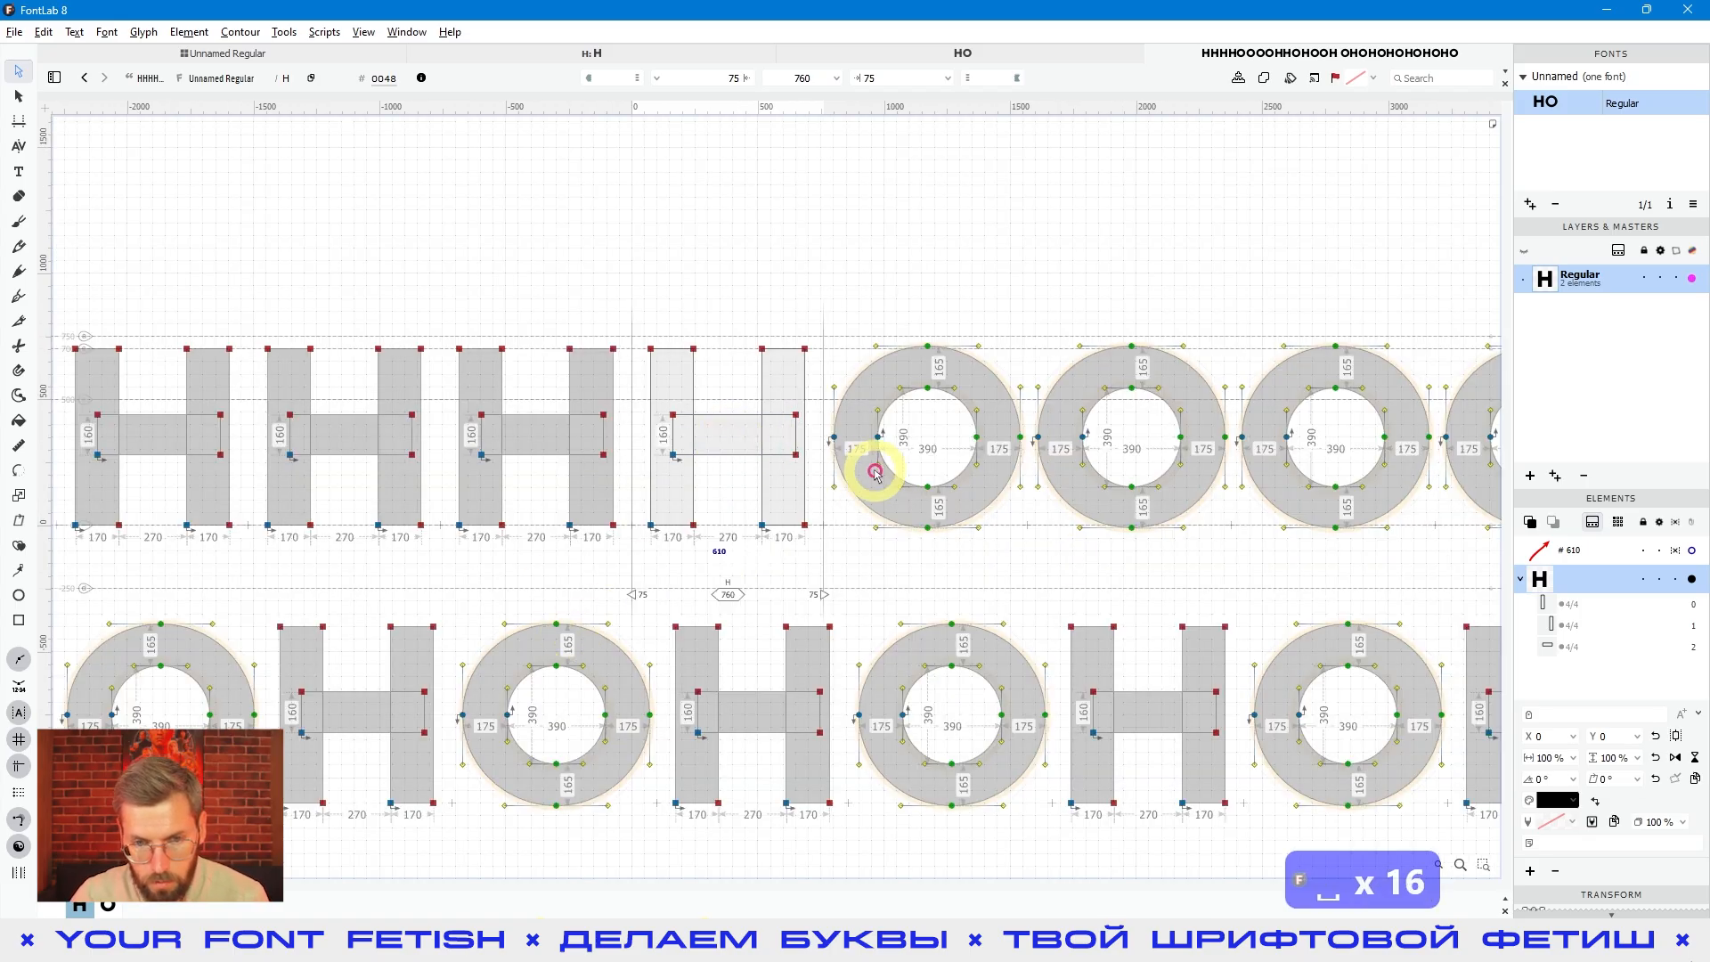
scroll(931, 445, up, 2)
double_click(921, 432)
key(space)
drag(818, 445, 809, 446)
scroll(908, 440, up, 2)
key(space)
drag(951, 391, 845, 455)
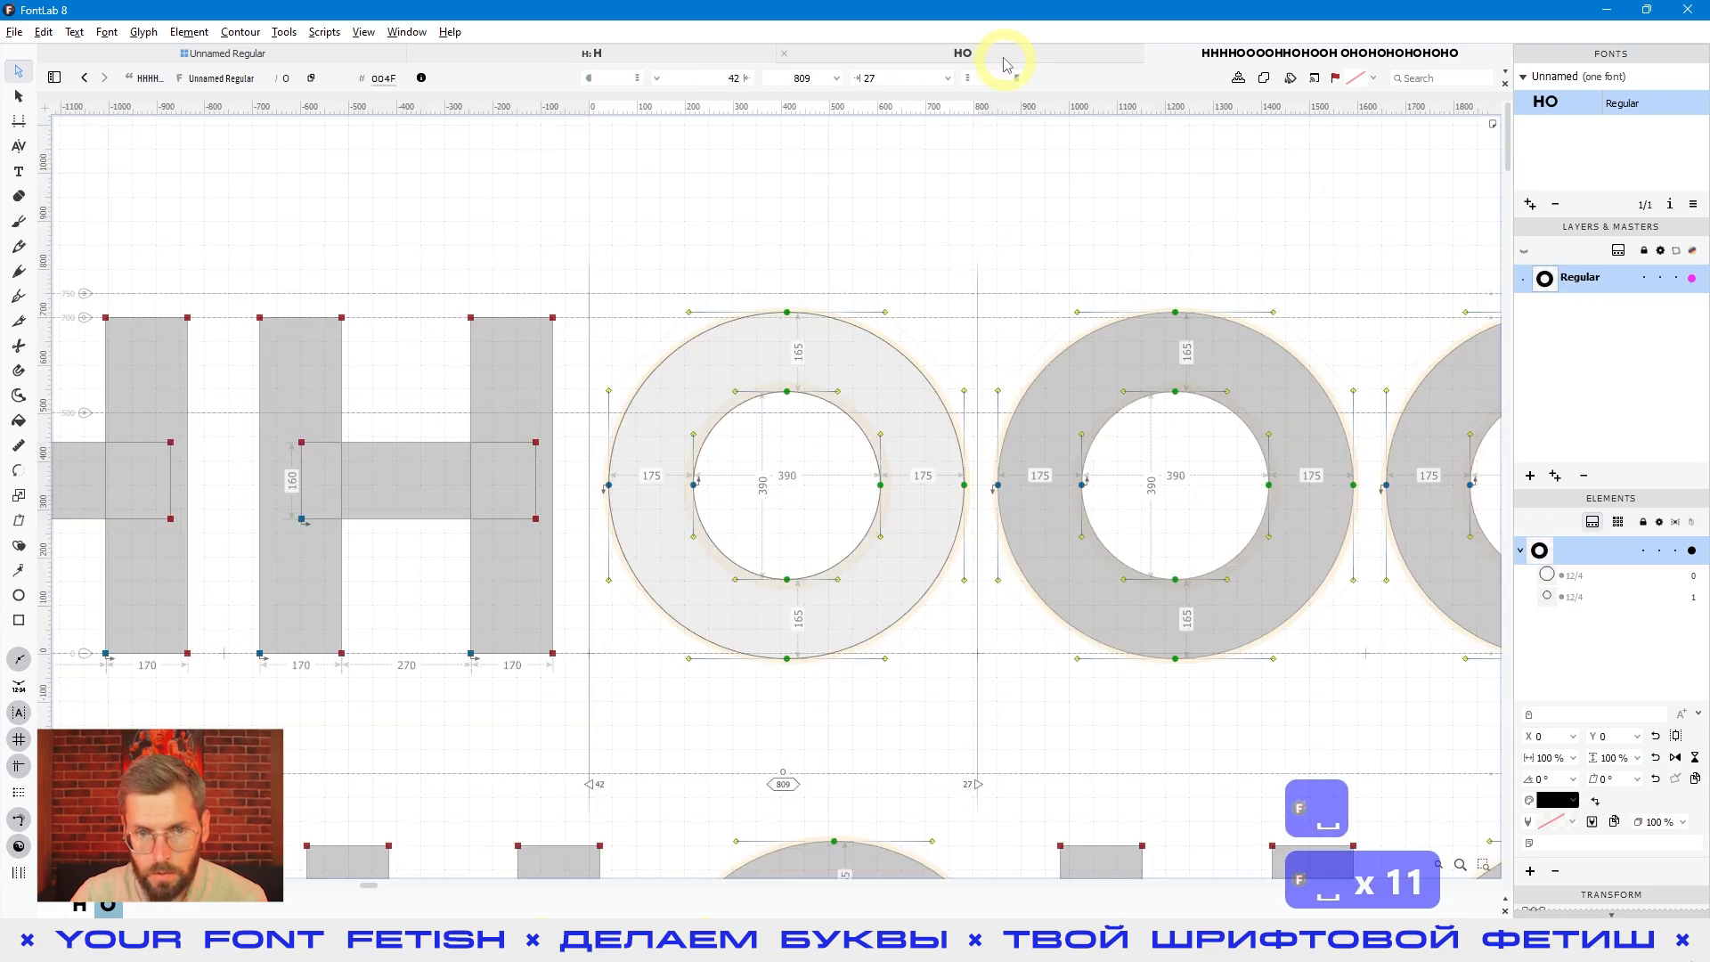
Step: Switch to the HO text and make its O the active glyph
click(1005, 62)
scroll(806, 378, down, 2)
key(space)
scroll(868, 398, up, 2)
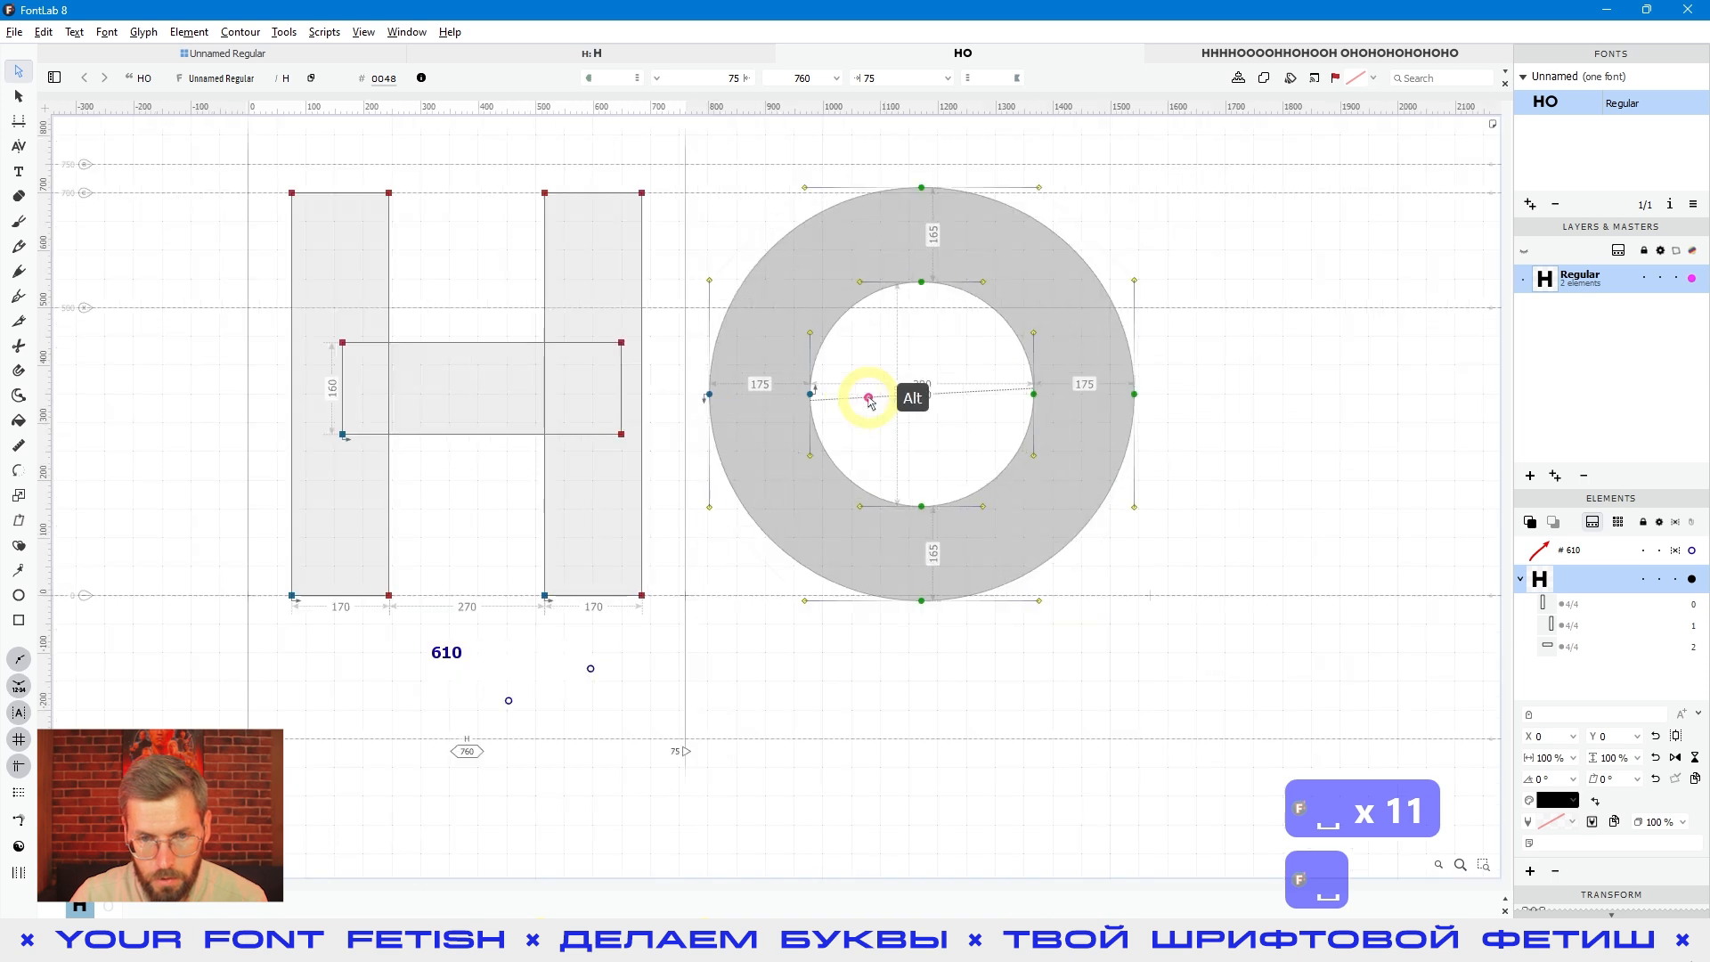
scroll(868, 398, up, 2)
double_click(870, 392)
scroll(840, 446, down, 1)
key(space)
drag(1004, 324, 918, 370)
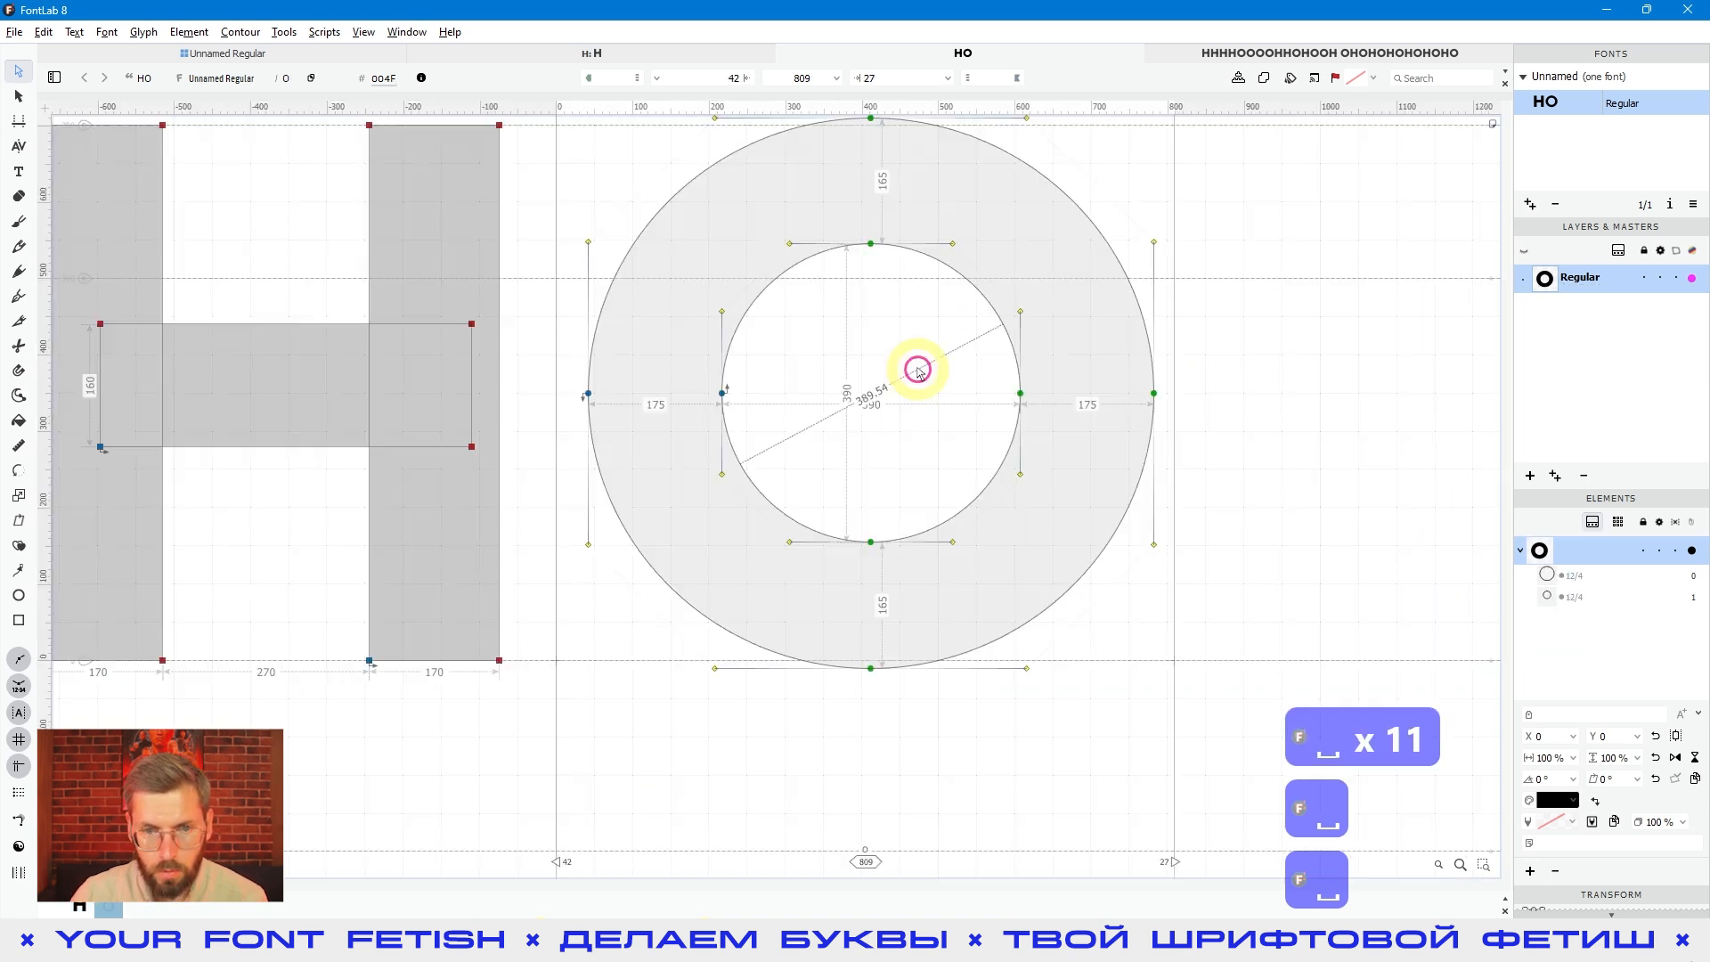
Step: Select the leftmost node of the O's inner contour, compare the side stroke with the H stem, and preview the filled letters
scroll(918, 369, down, 2)
key(space)
drag(740, 394, 741, 410)
drag(847, 383, 759, 431)
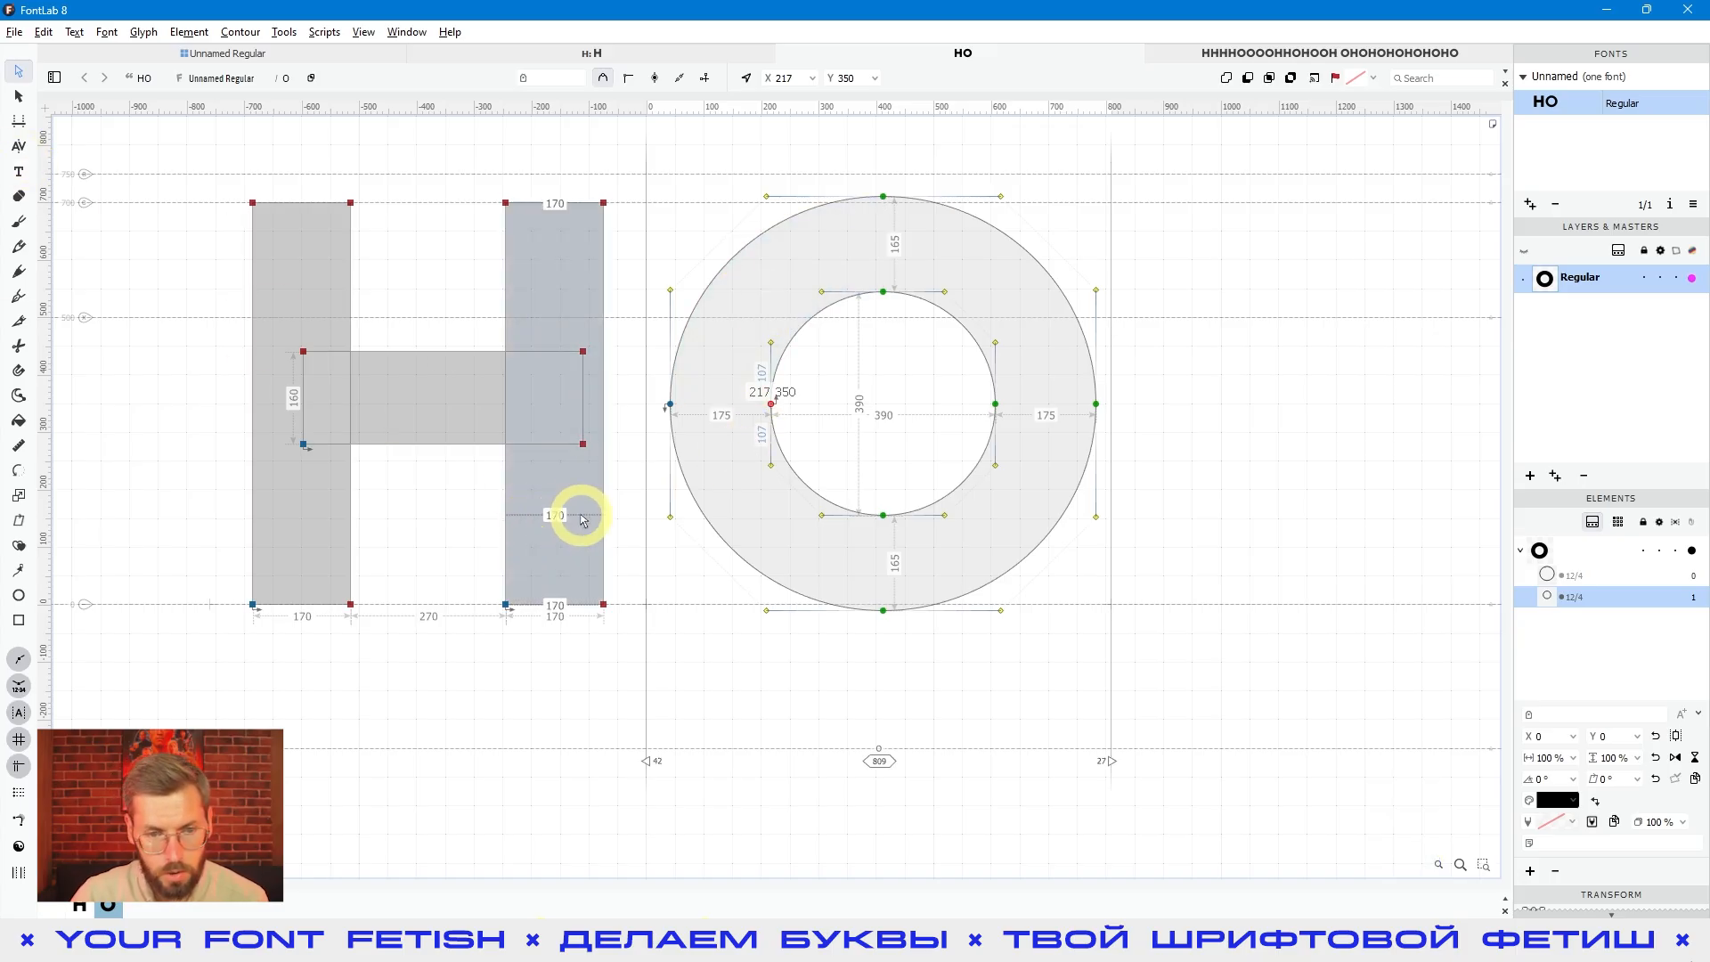
click(713, 428)
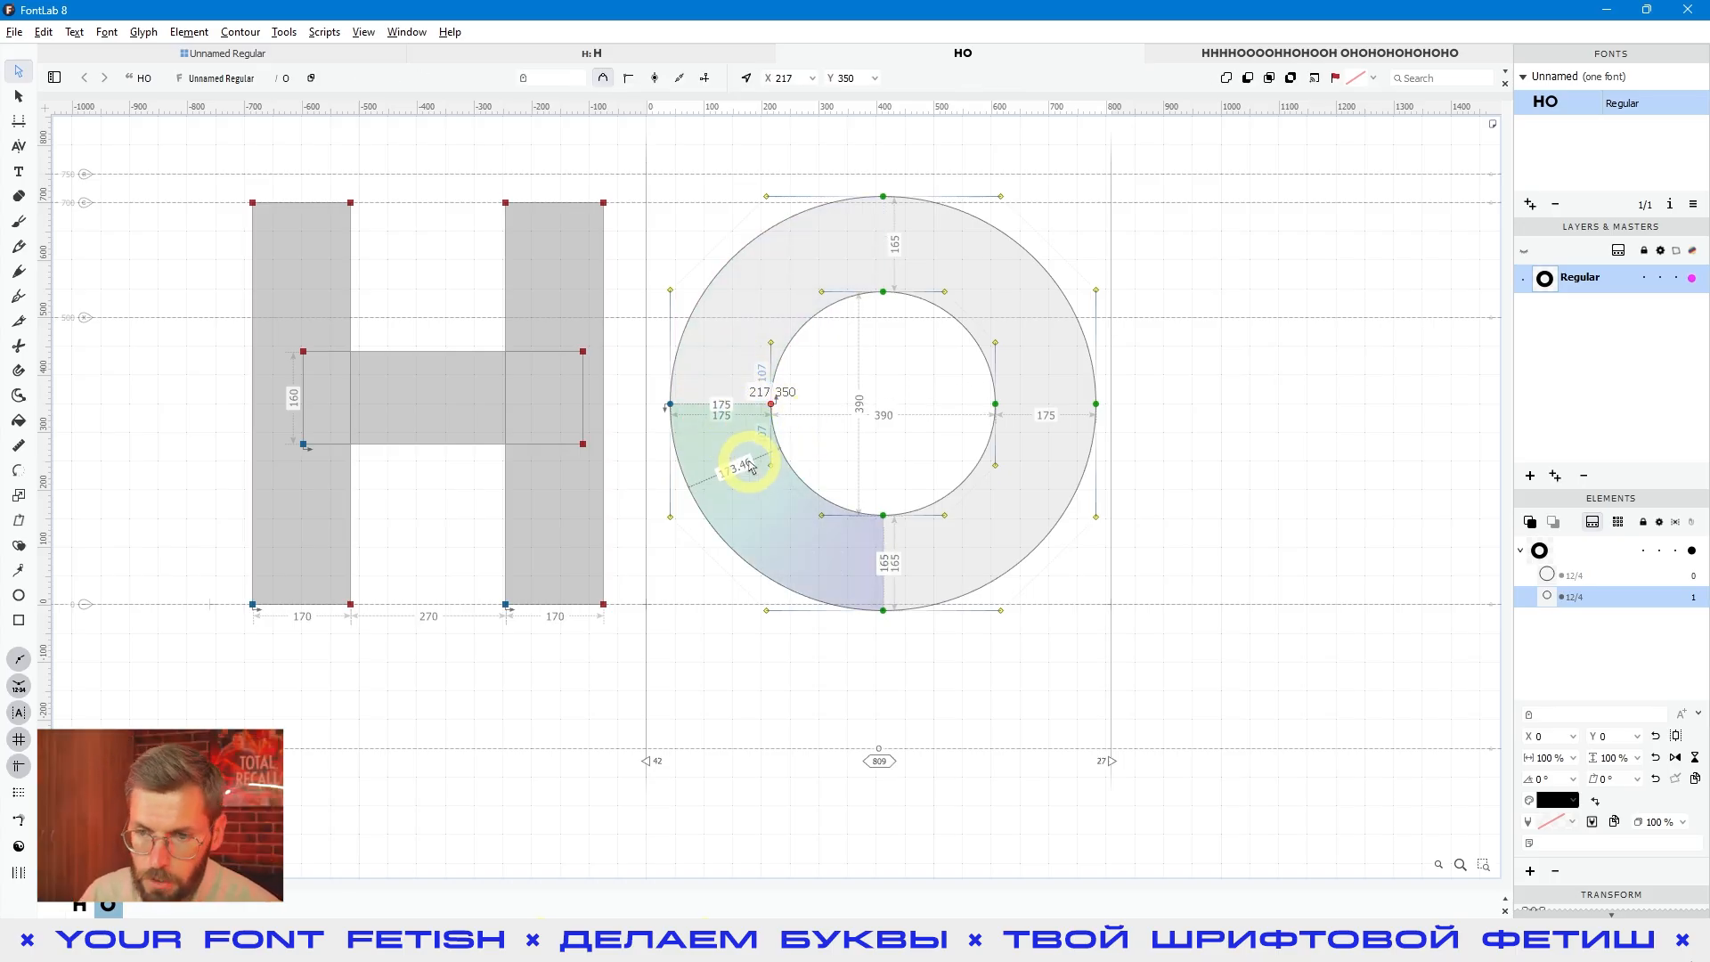
key(space)
drag(923, 396, 943, 409)
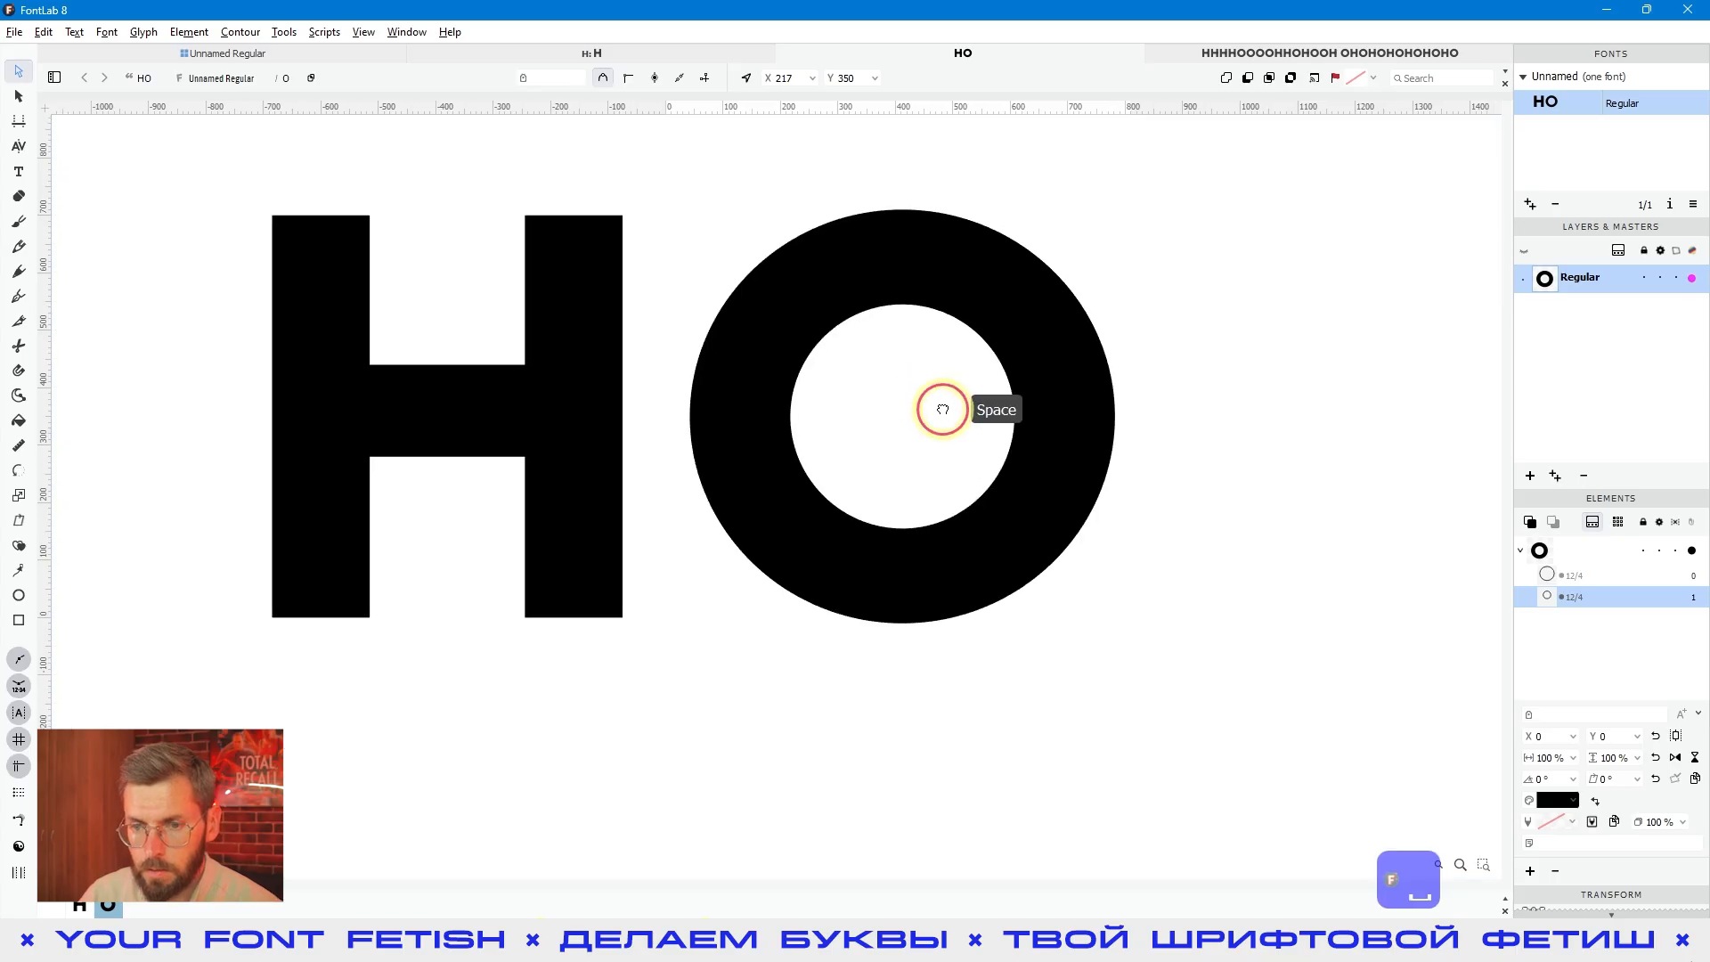
key(space)
click(857, 419)
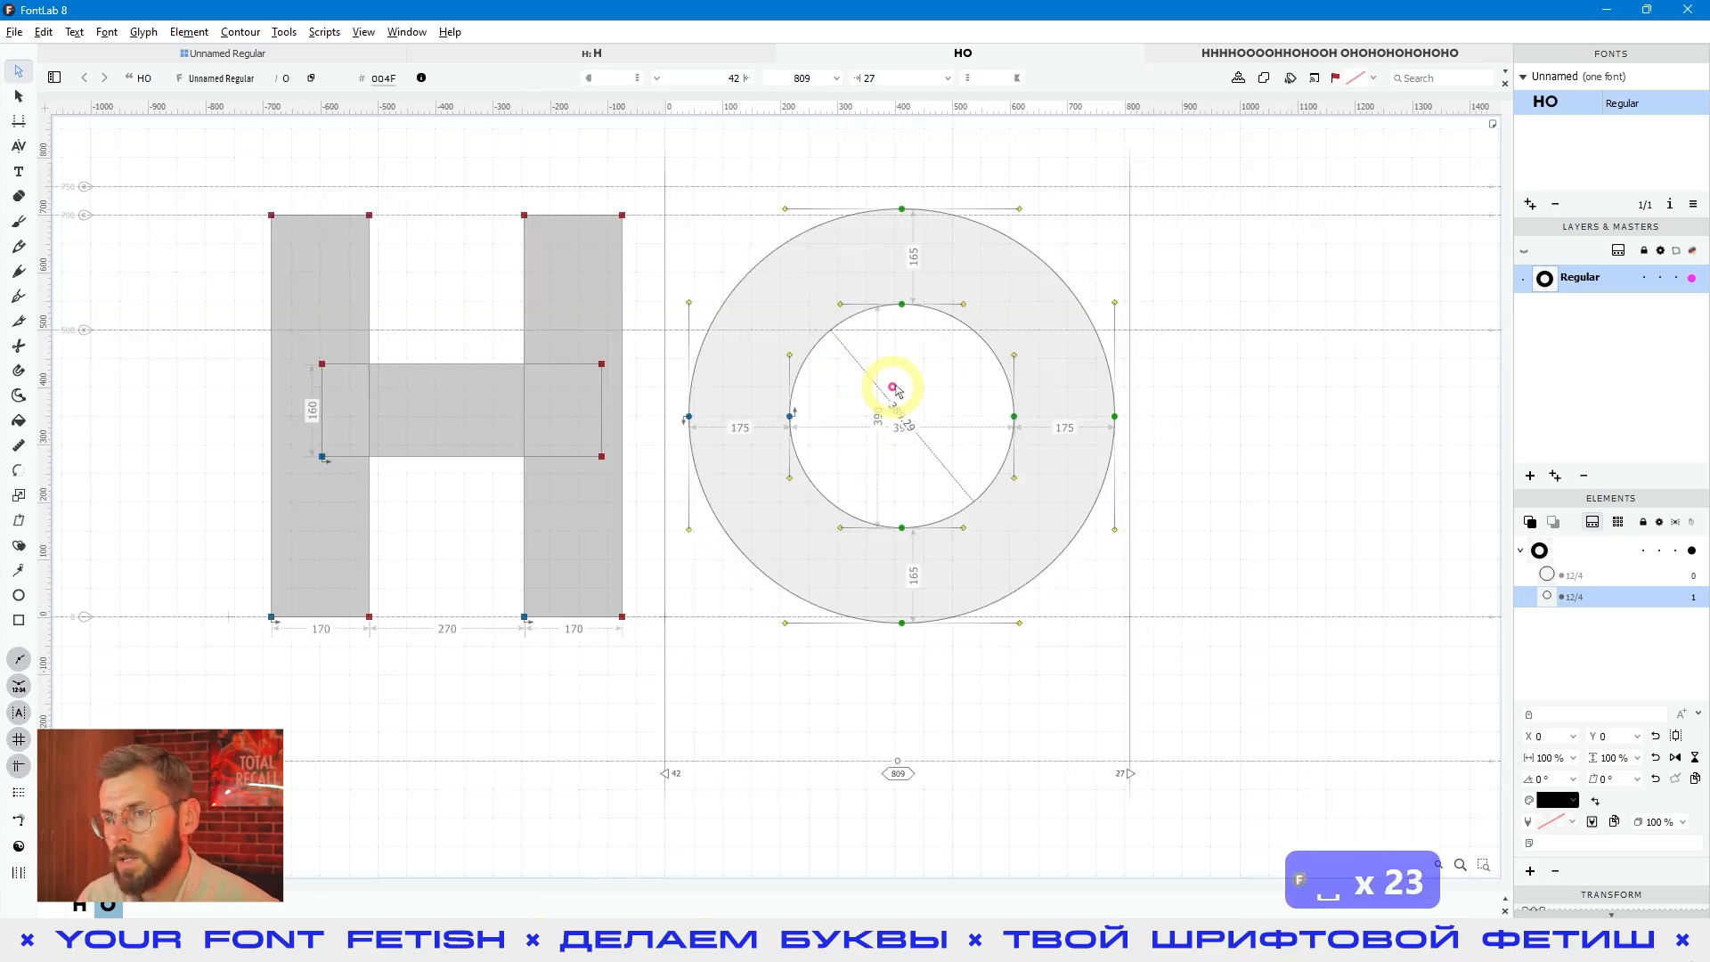
Step: Compare the thickness of the H's crossbar with the top stroke of the O
click(455, 724)
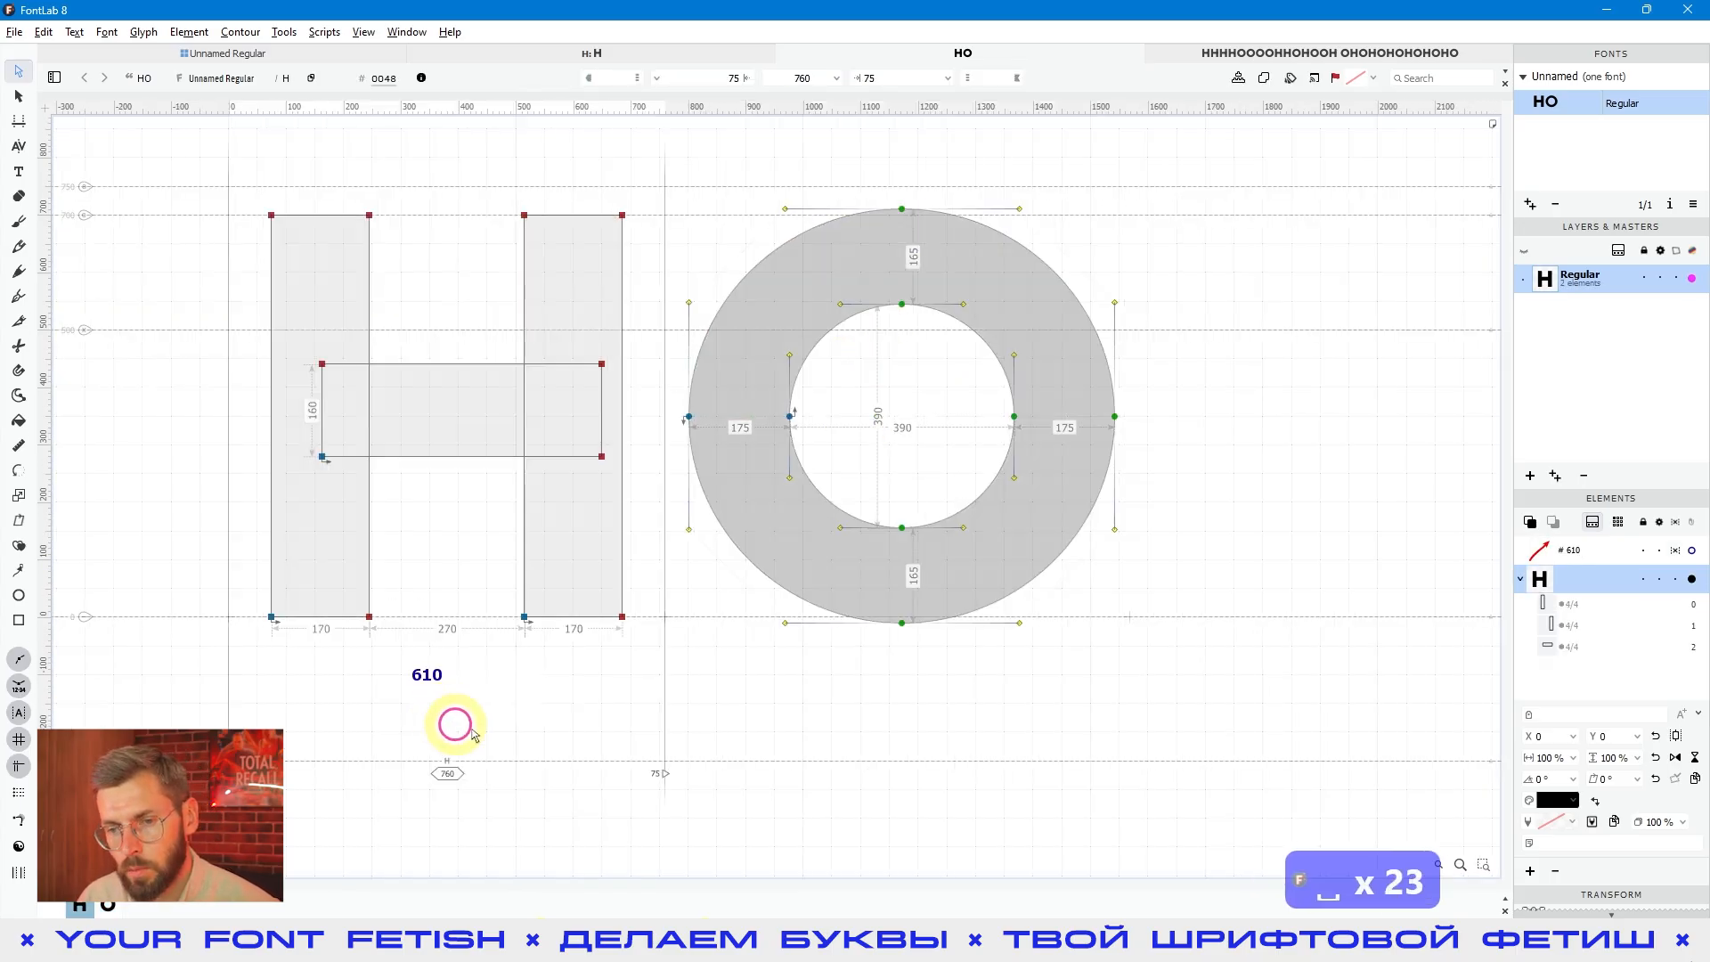
click(440, 423)
click(878, 435)
click(924, 349)
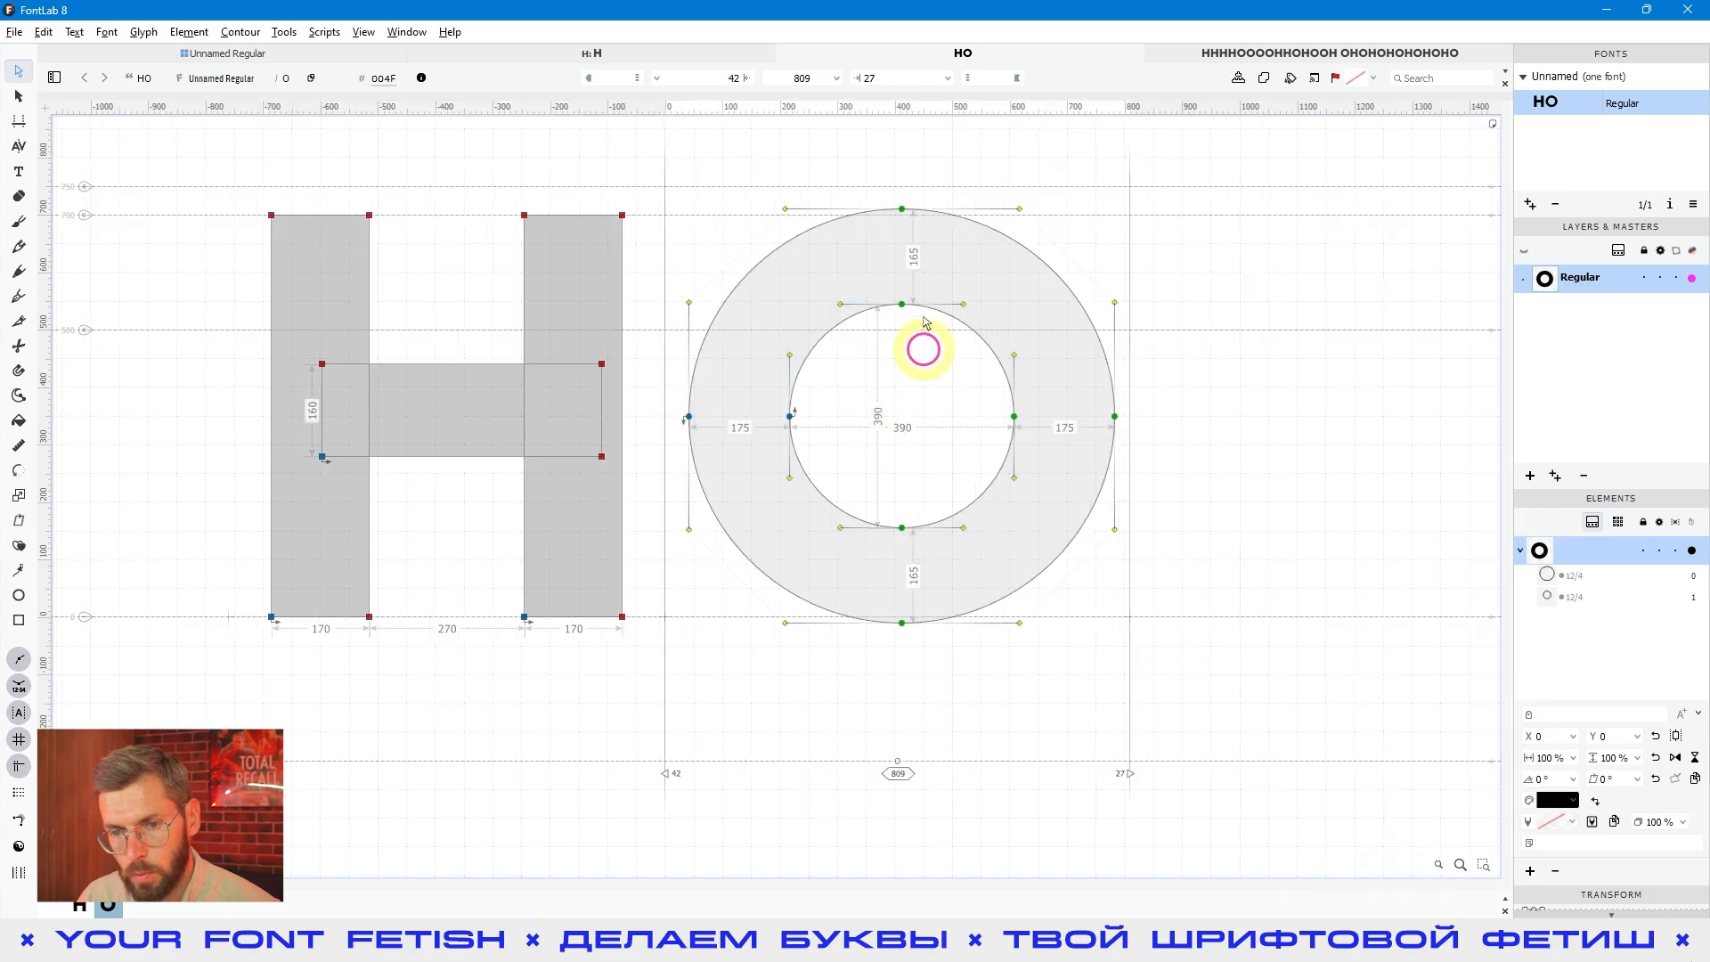
click(419, 424)
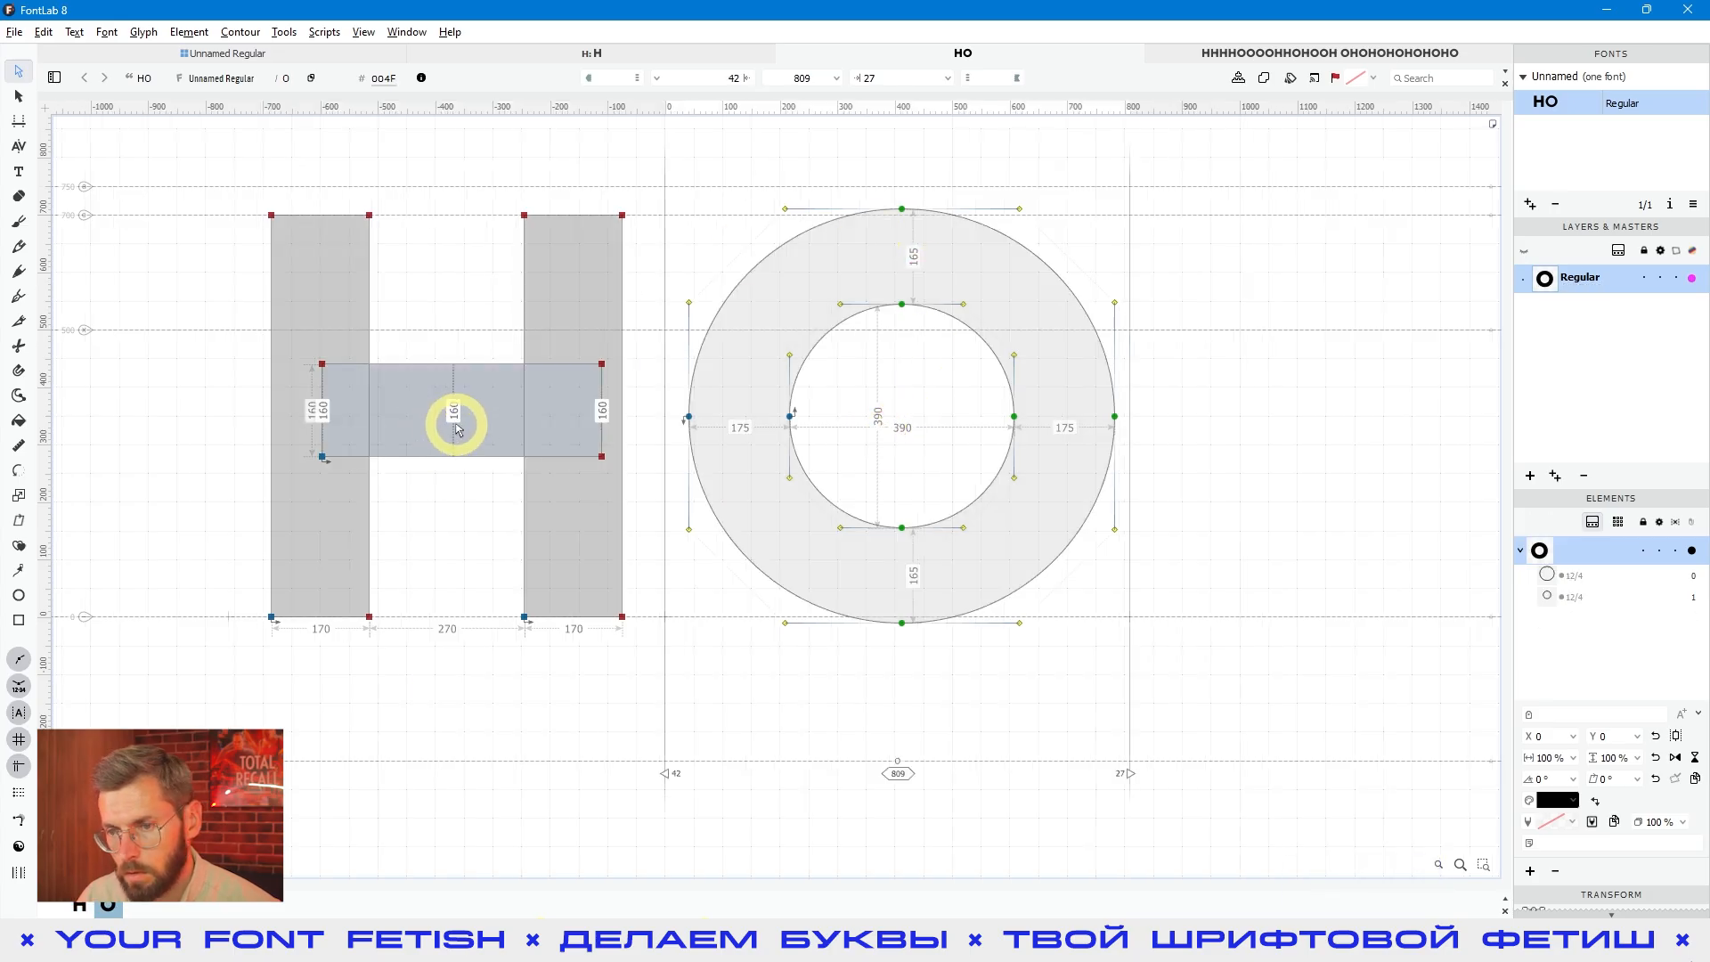
click(893, 280)
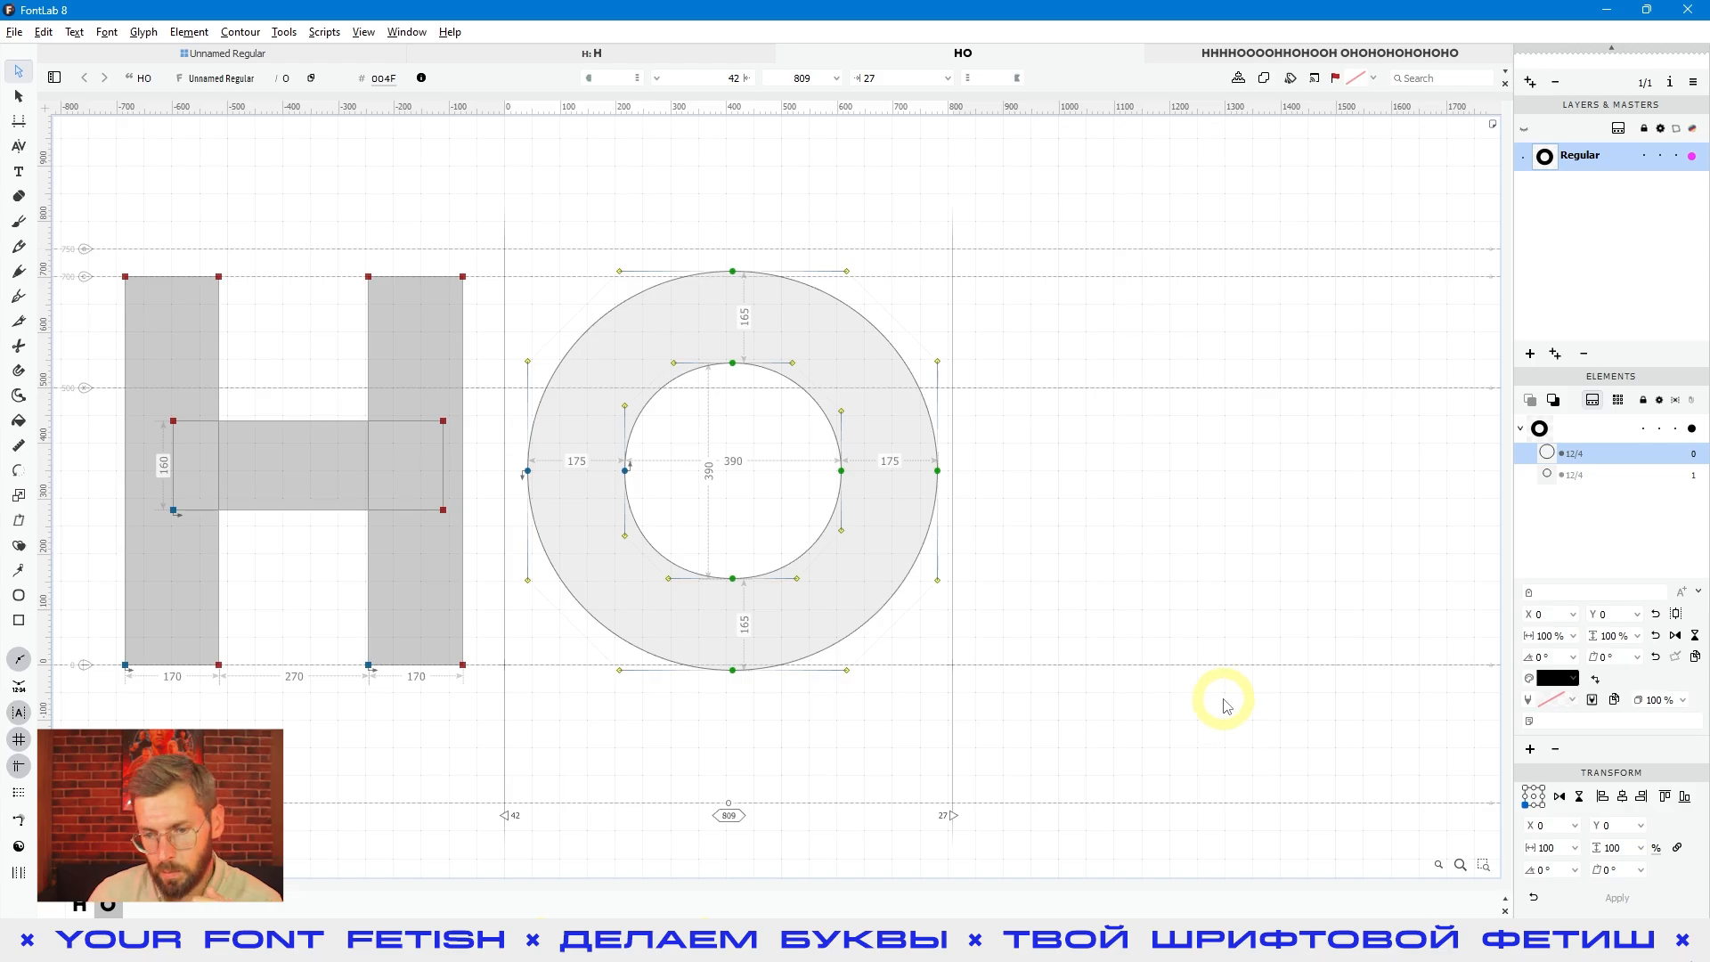
Step: Switch to FastStone Image Viewer, examine the scanned Н and О of the reference typeface, and return to FontLab
key(alt+Tab)
drag(839, 646, 830, 525)
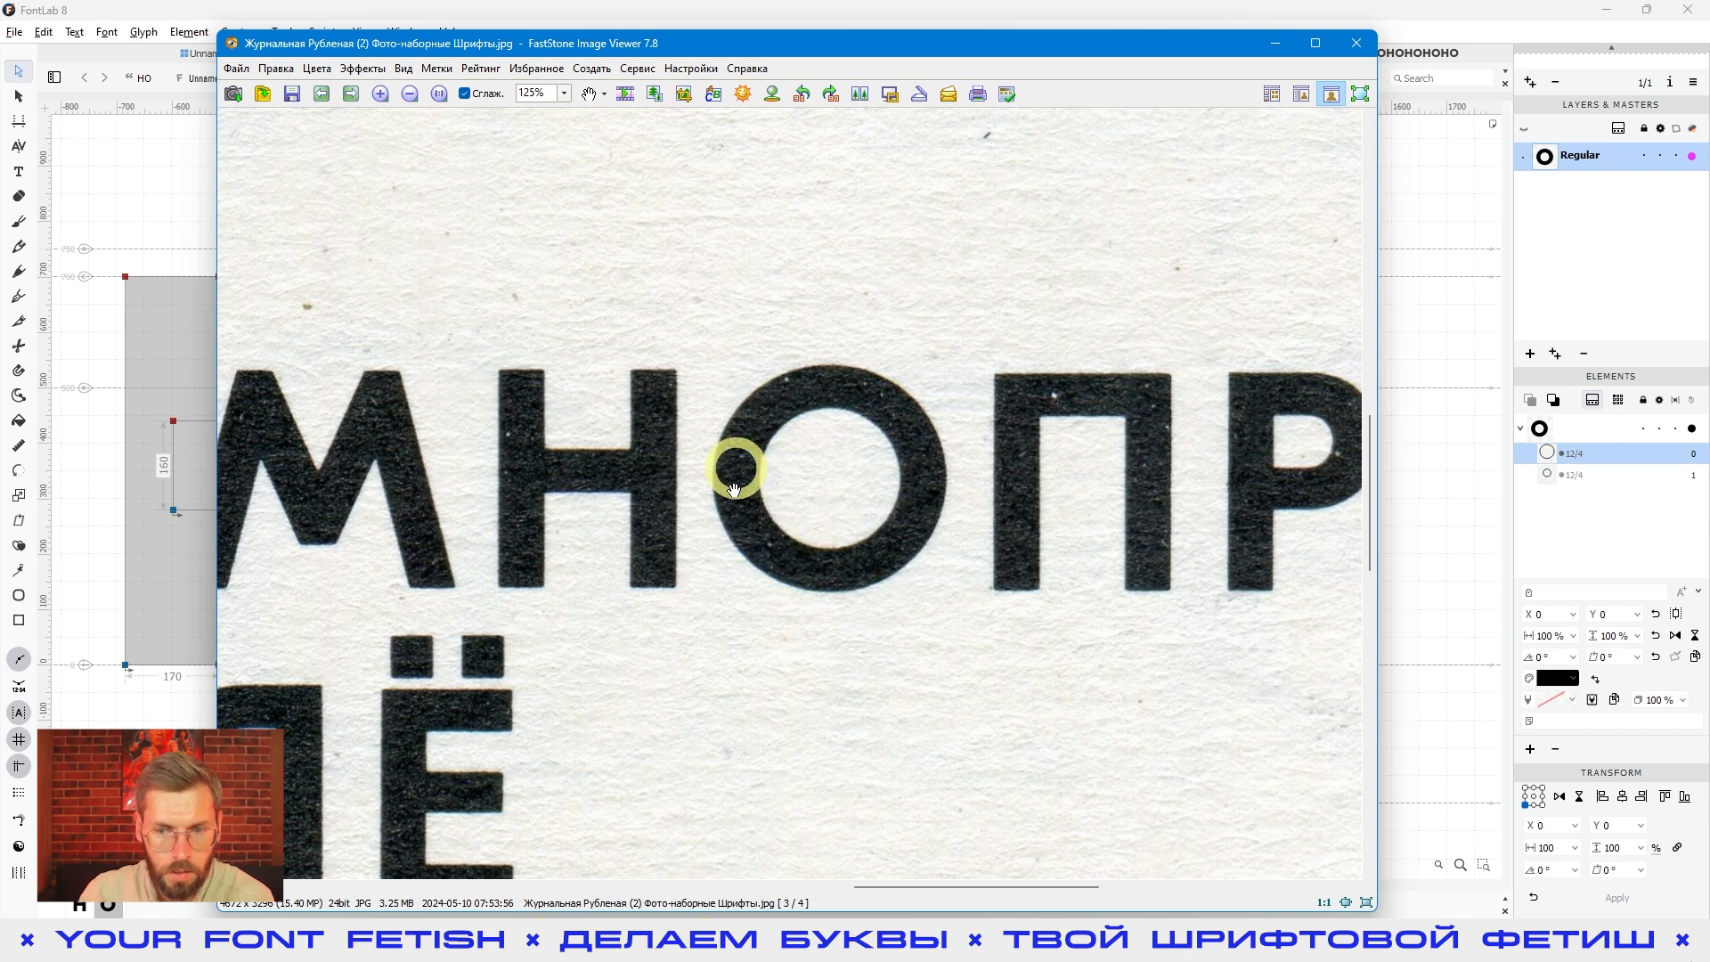
drag(927, 553, 809, 558)
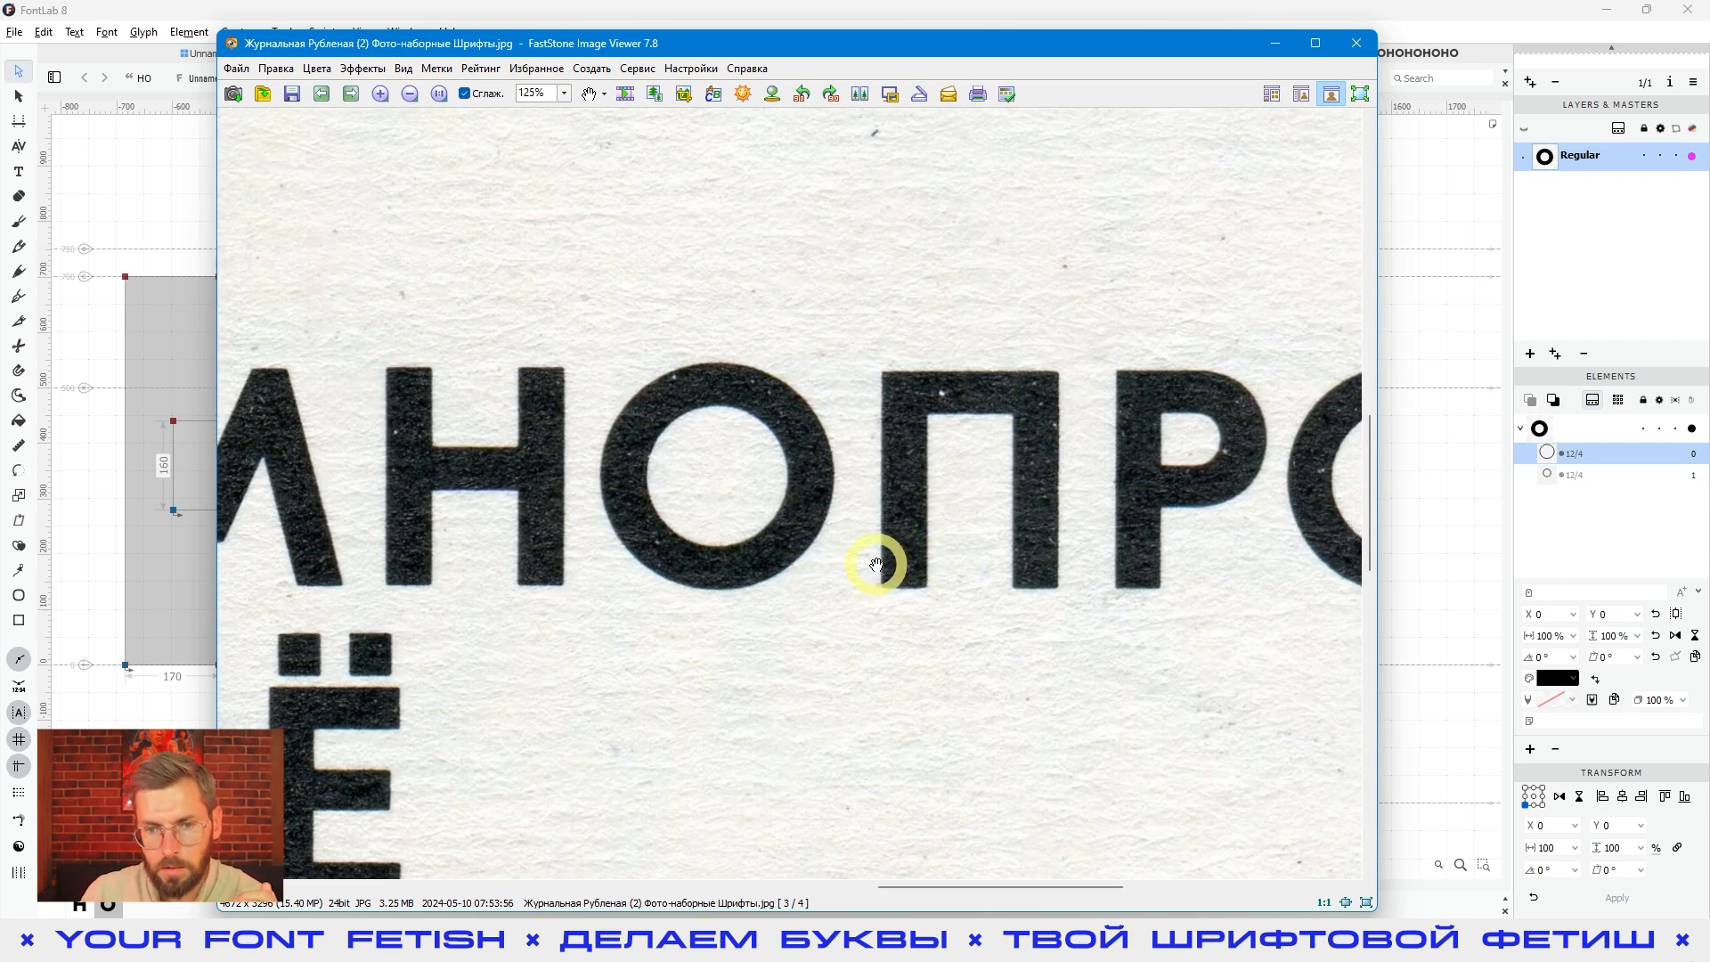
click(1455, 501)
click(1263, 545)
click(1263, 545)
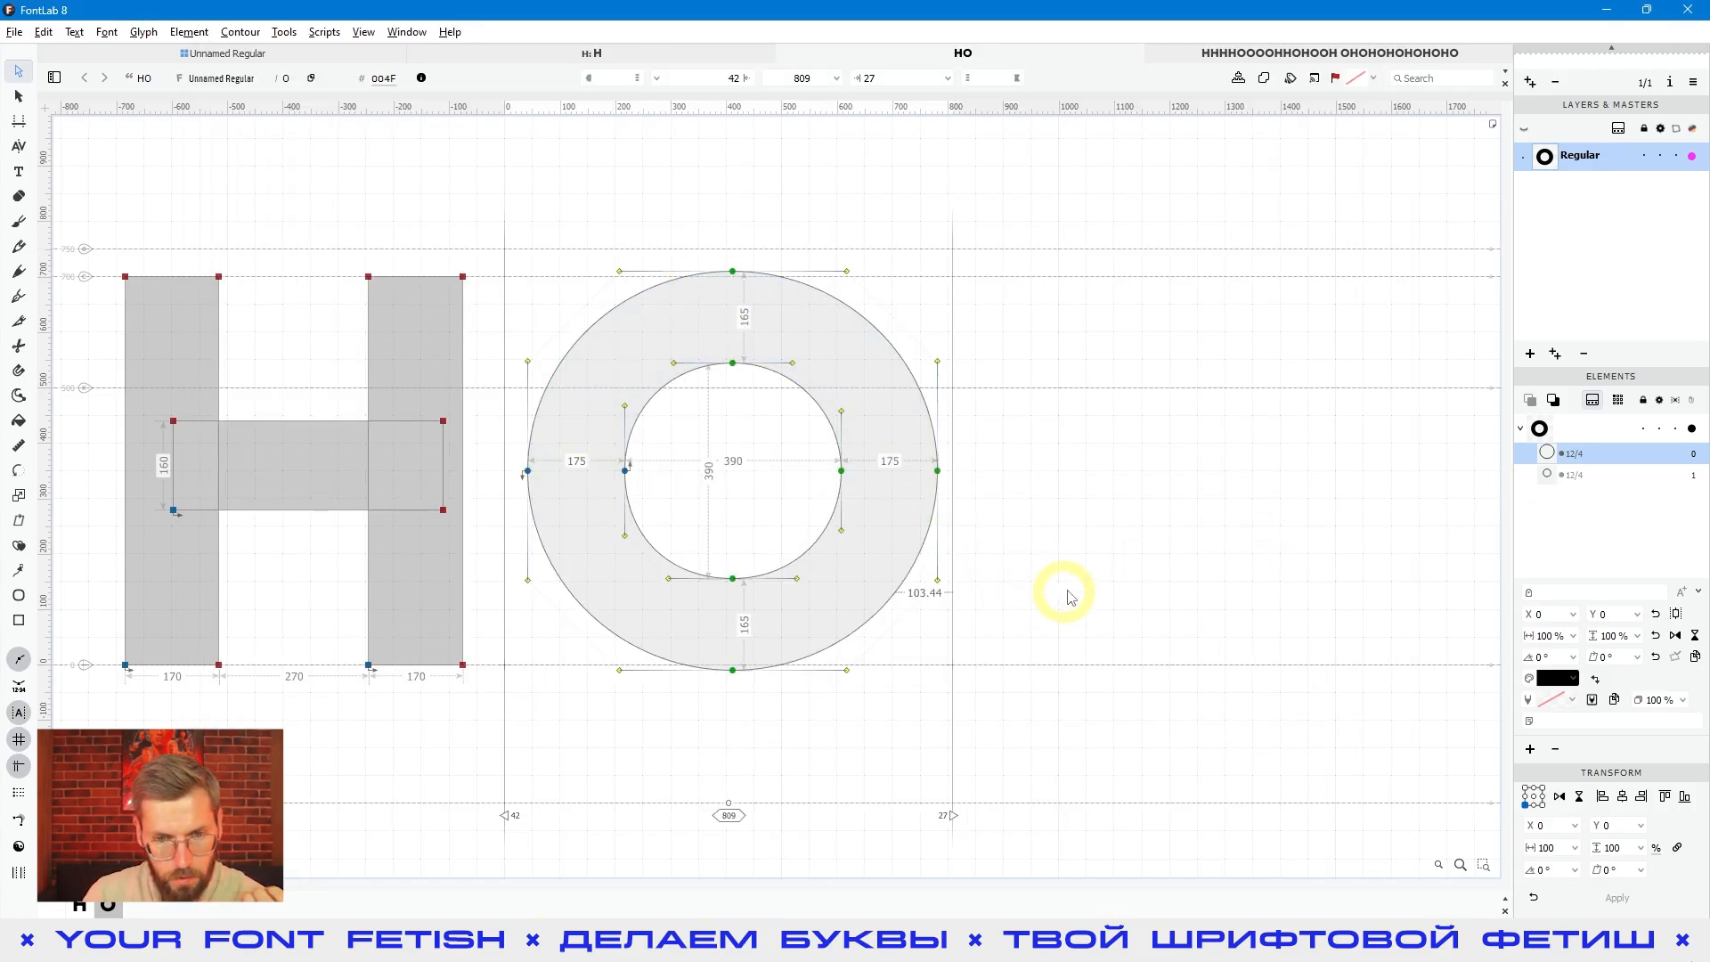
Step: Draw a plain ellipse about 624 units wide and 671 units tall beside the O
click(19, 595)
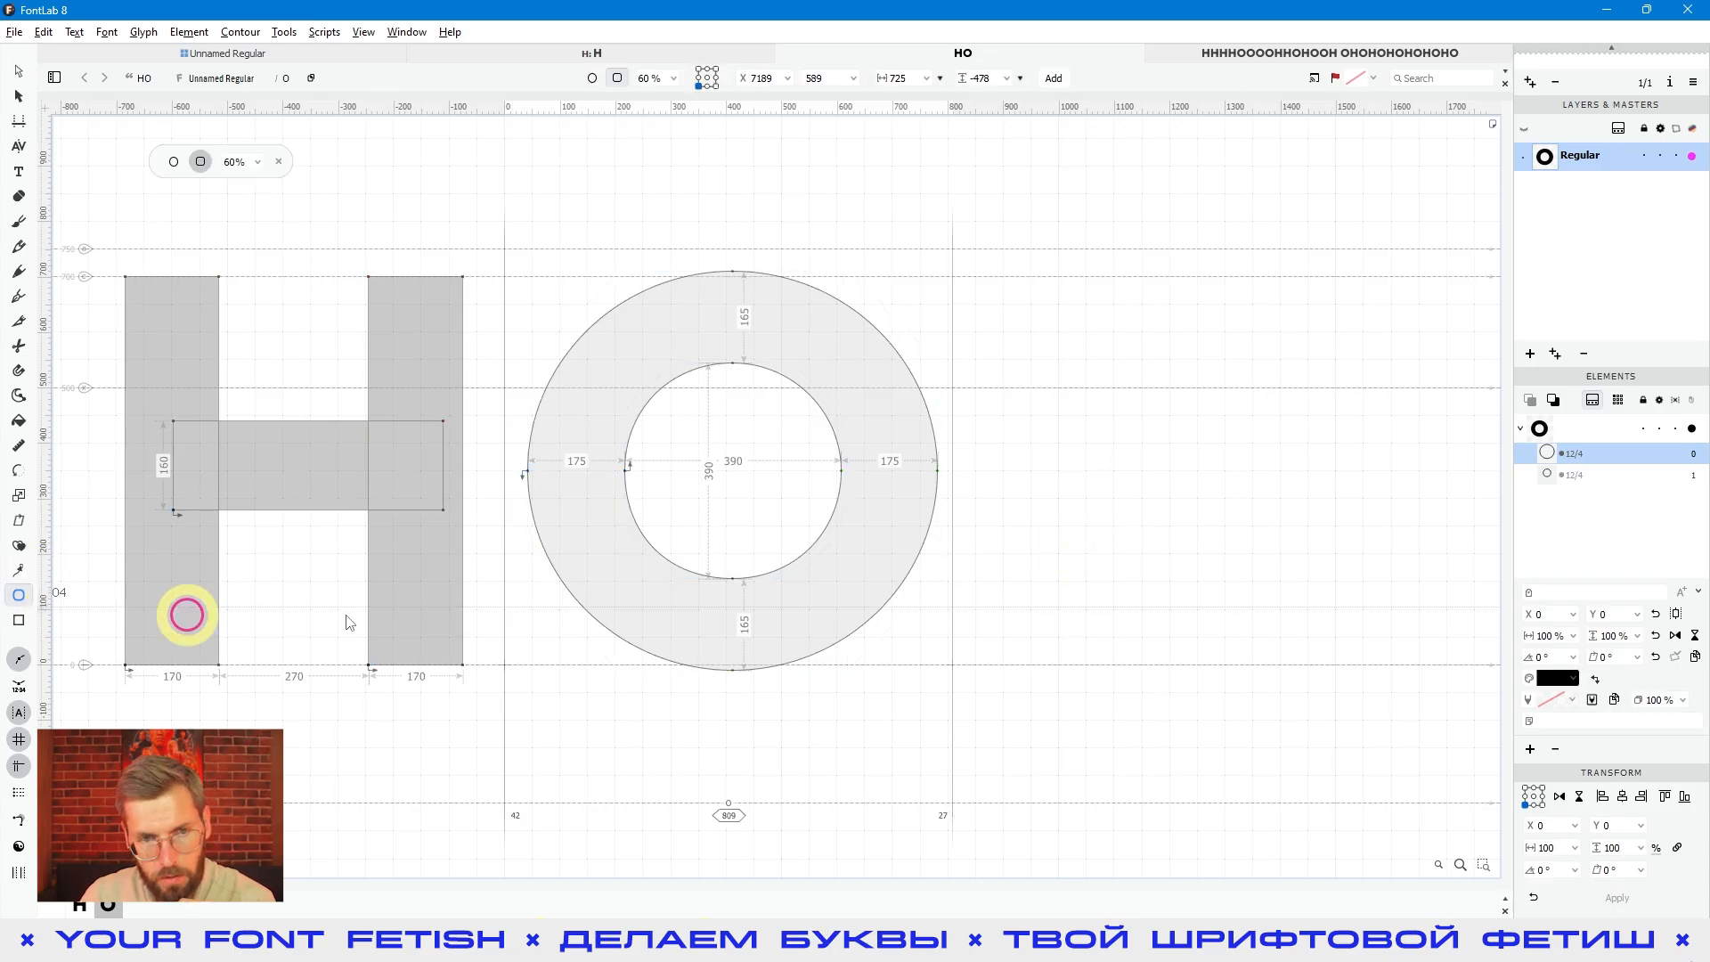
click(593, 77)
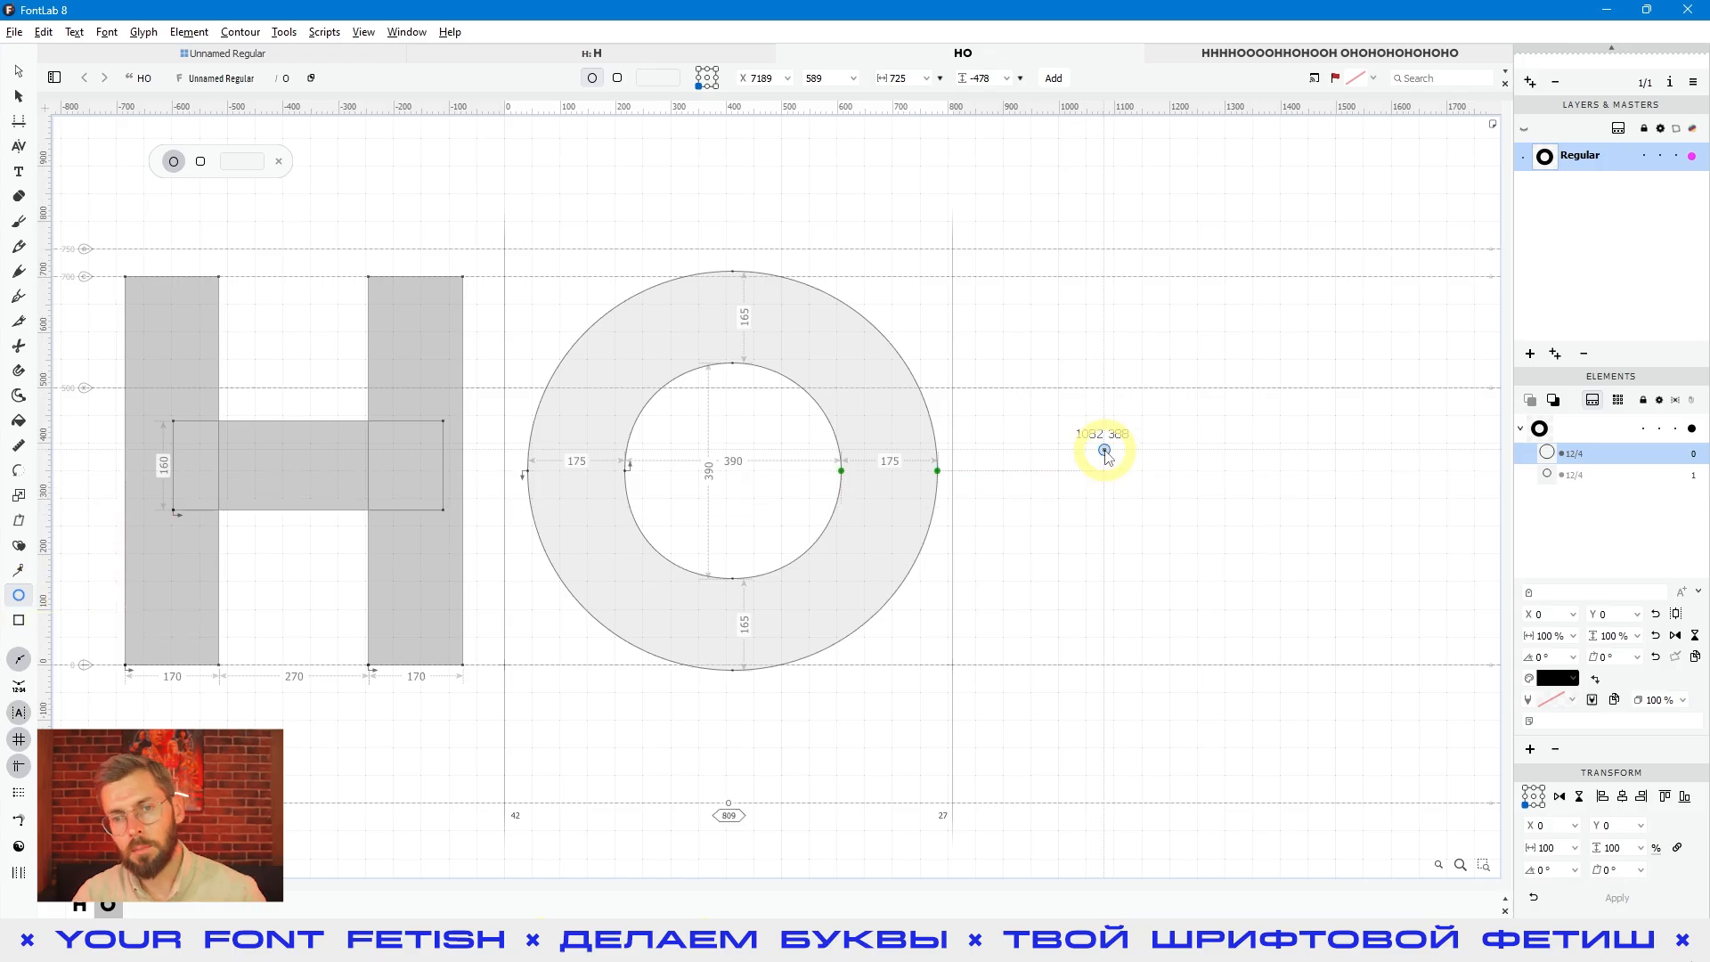
click(1107, 50)
key(space)
drag(1138, 305, 962, 317)
drag(824, 290, 1168, 660)
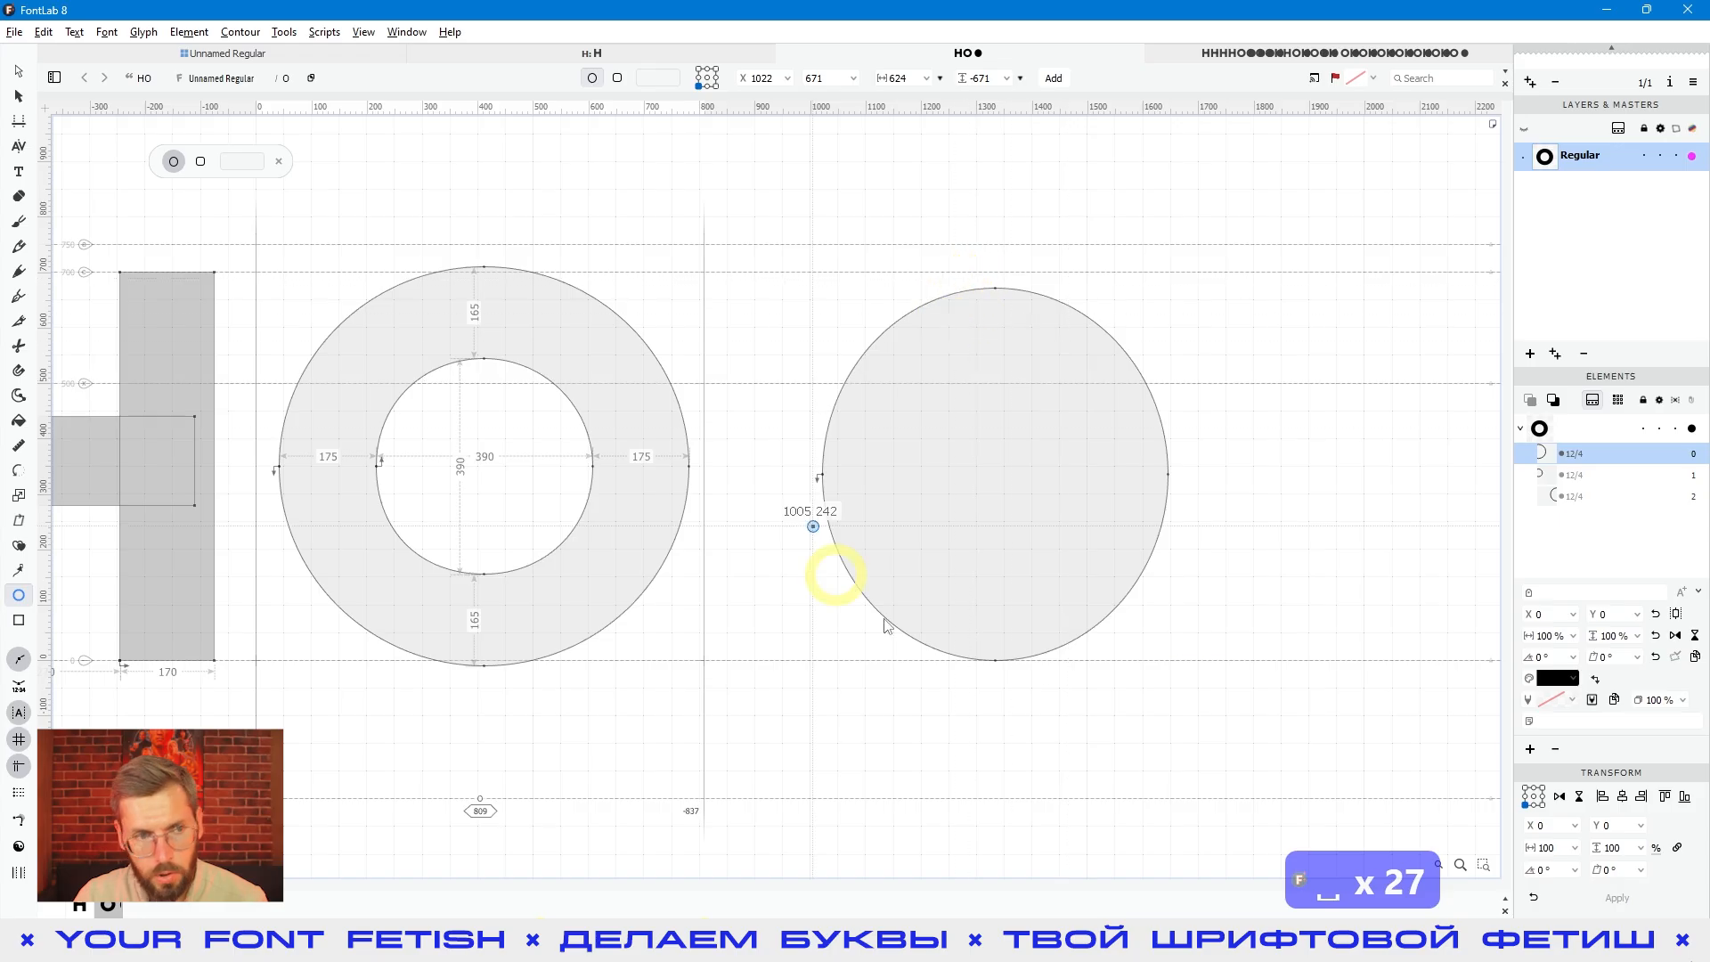
Step: Lengthen both curve handles of the test ellipse's upper-right quarter by 10 units each
click(16, 66)
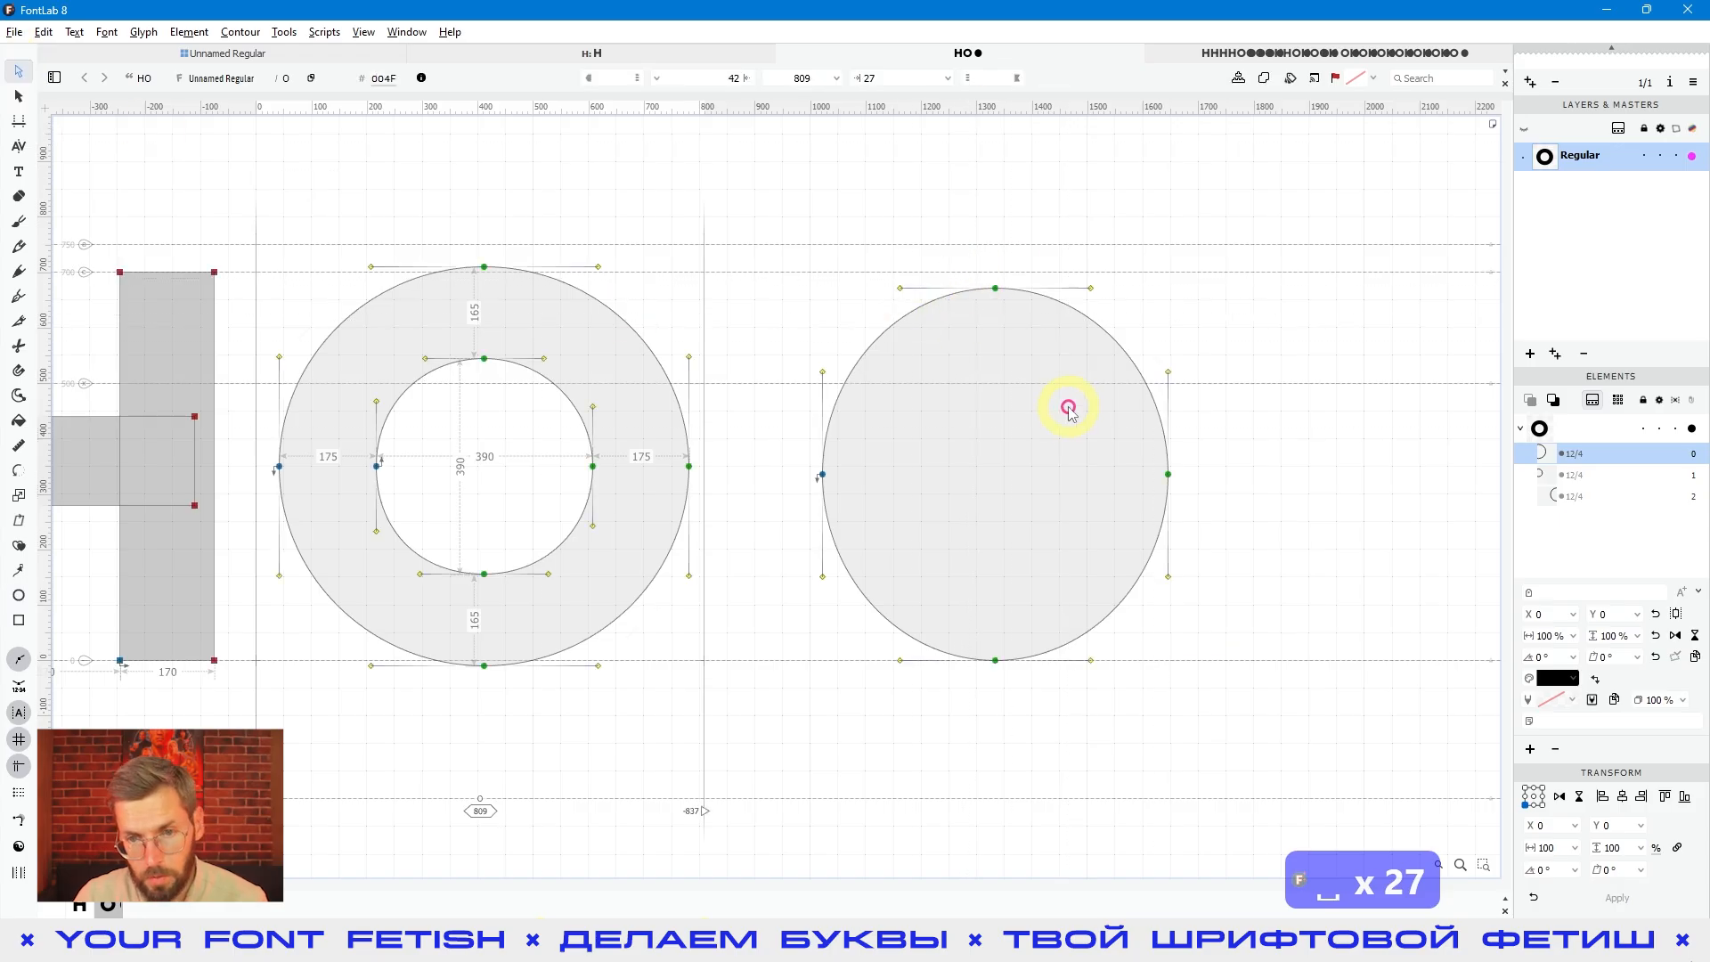
drag(1267, 235, 1055, 432)
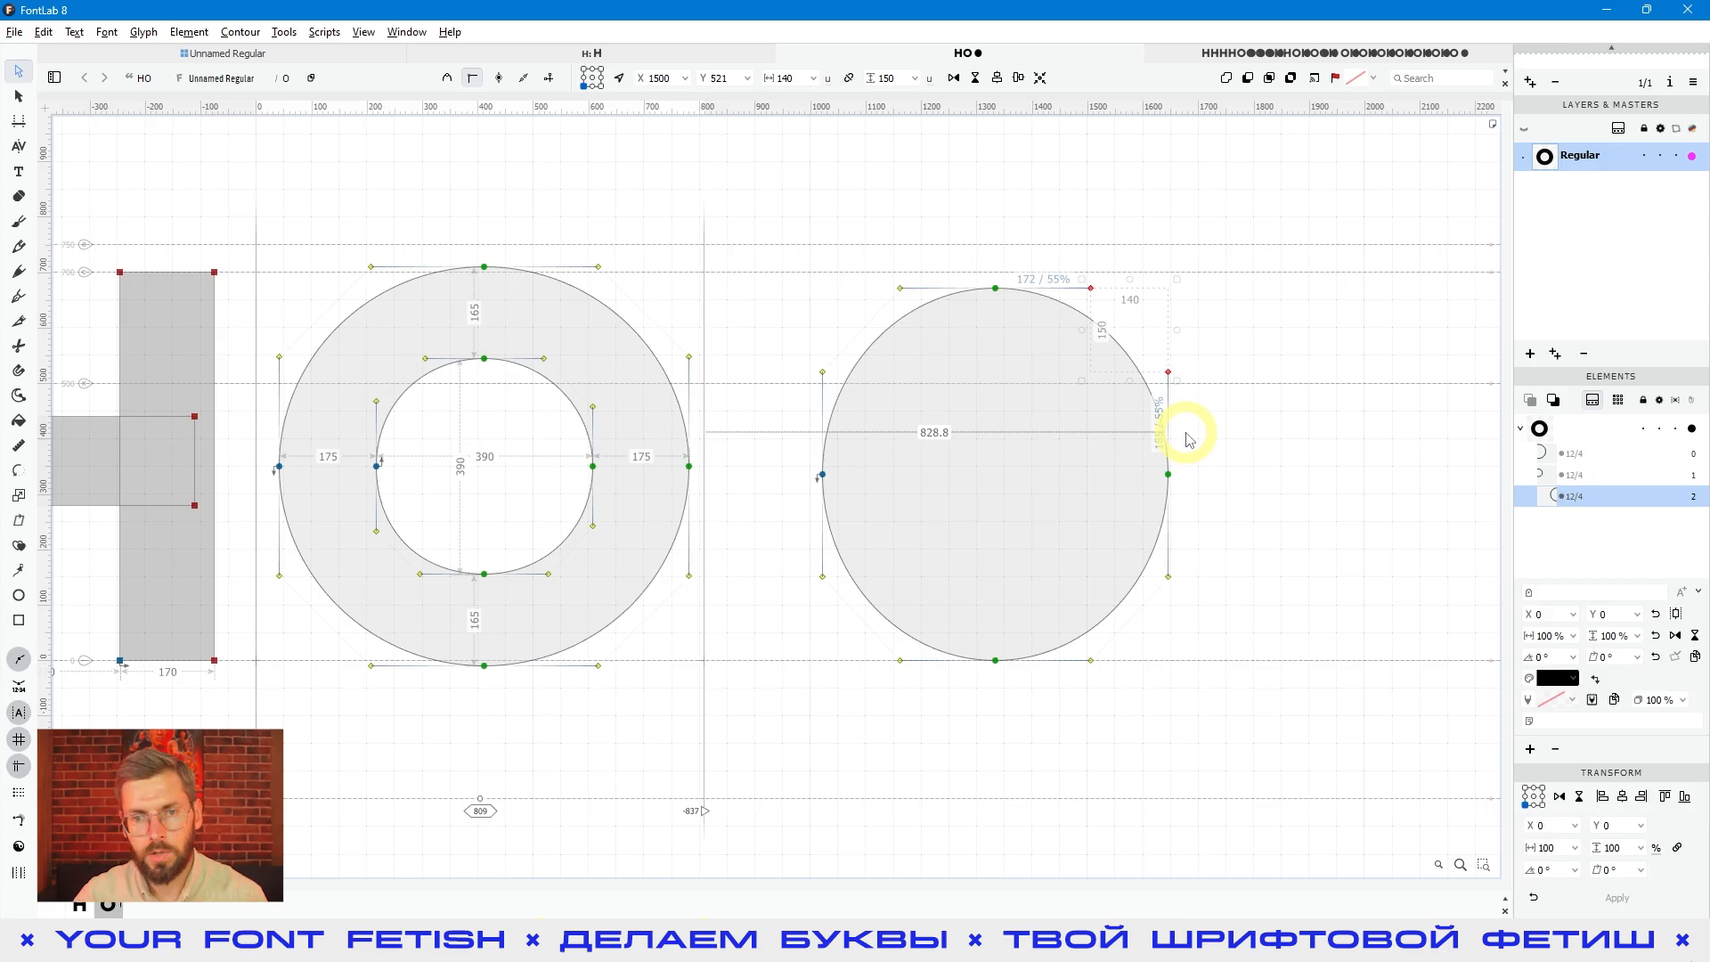
drag(1359, 214, 785, 750)
click(1207, 229)
drag(1189, 229, 1080, 294)
key(space)
key(shift+Right)
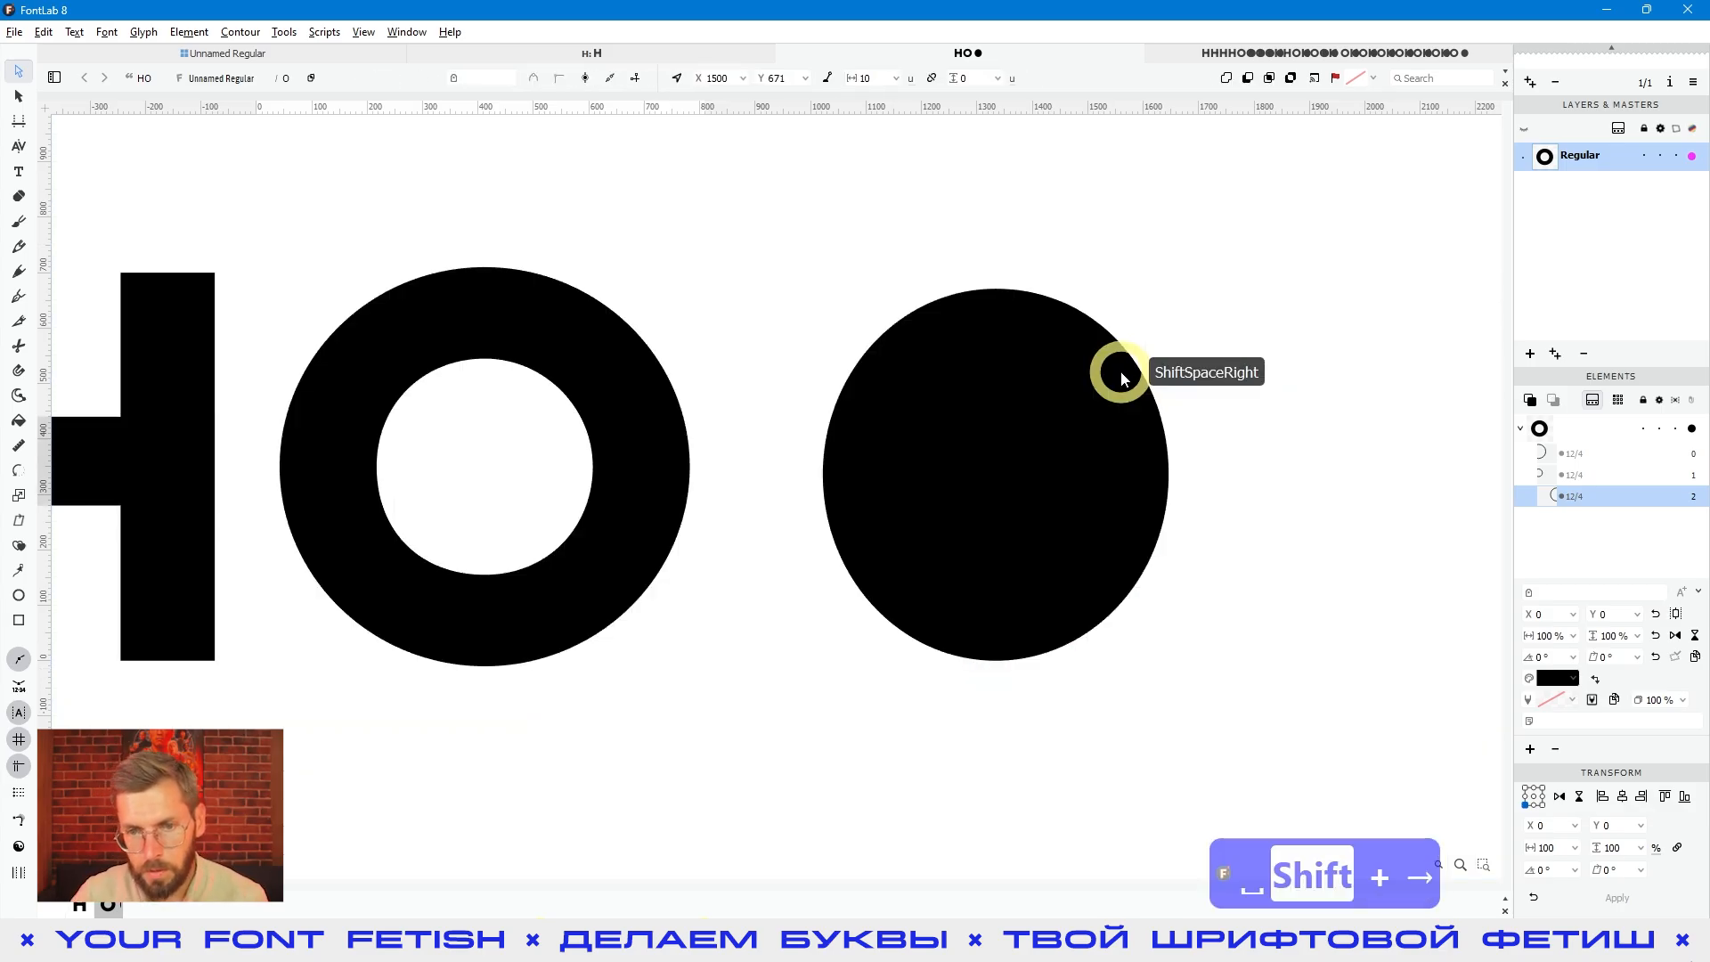
click(1168, 374)
key(shift+Up)
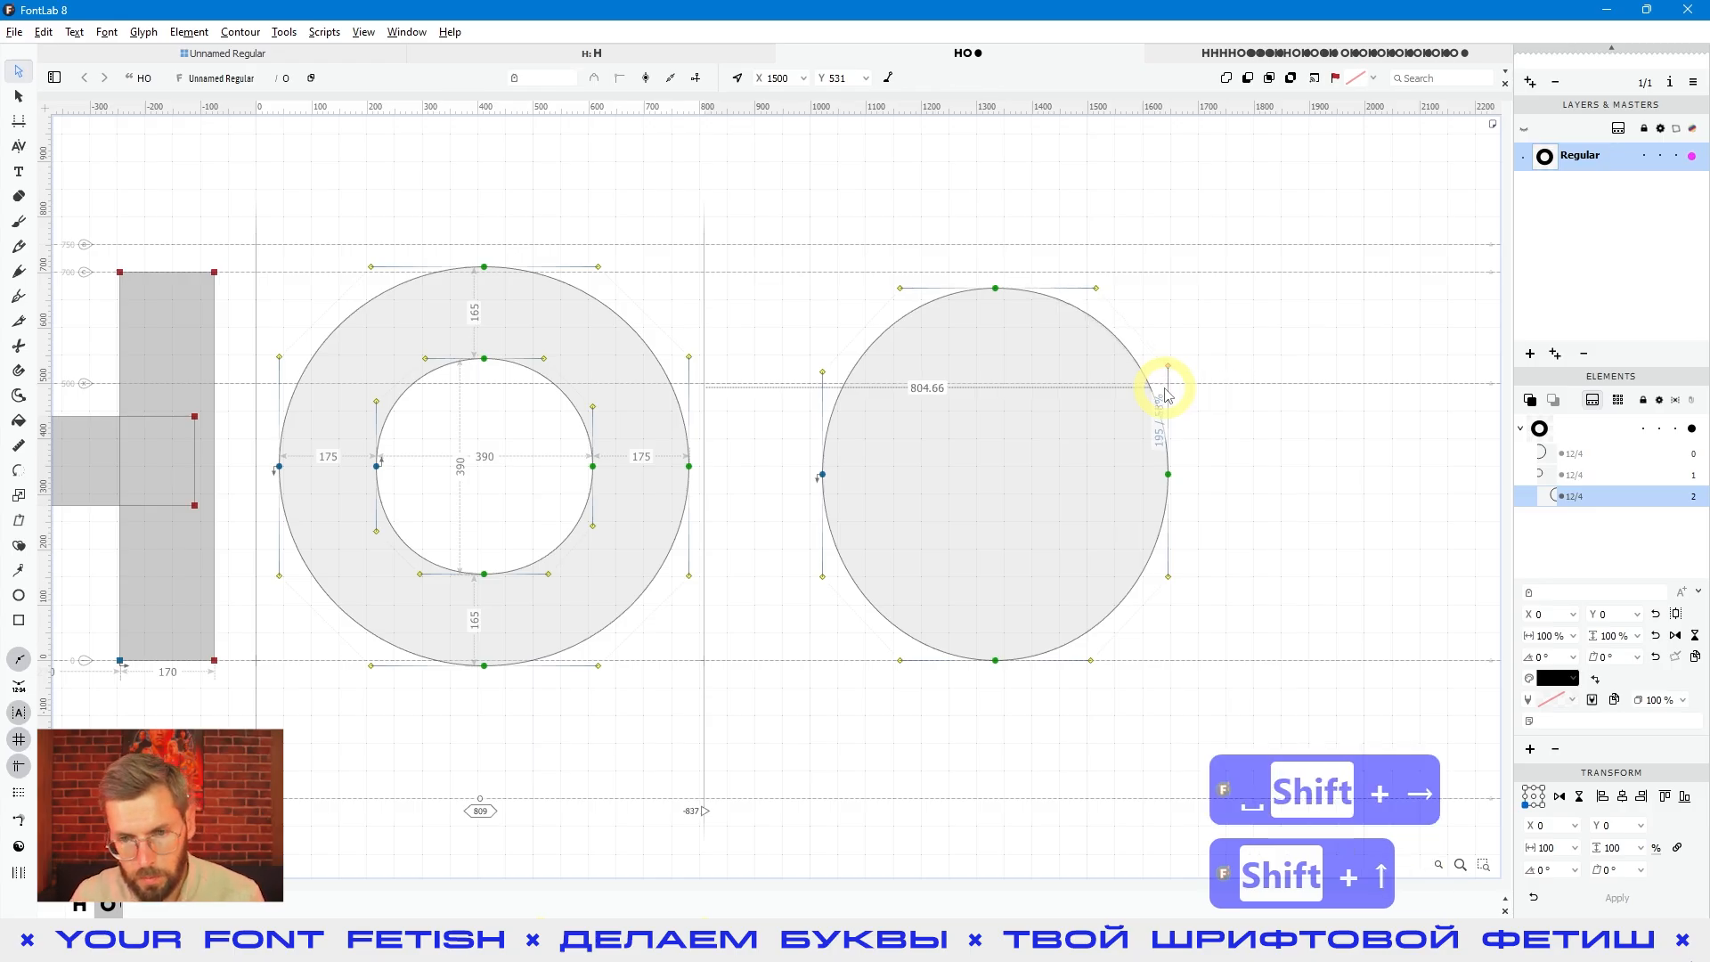
Step: Preview the filled test ellipse beside the O to judge its adjusted upper-right curve
key(space)
drag(1134, 496, 1075, 542)
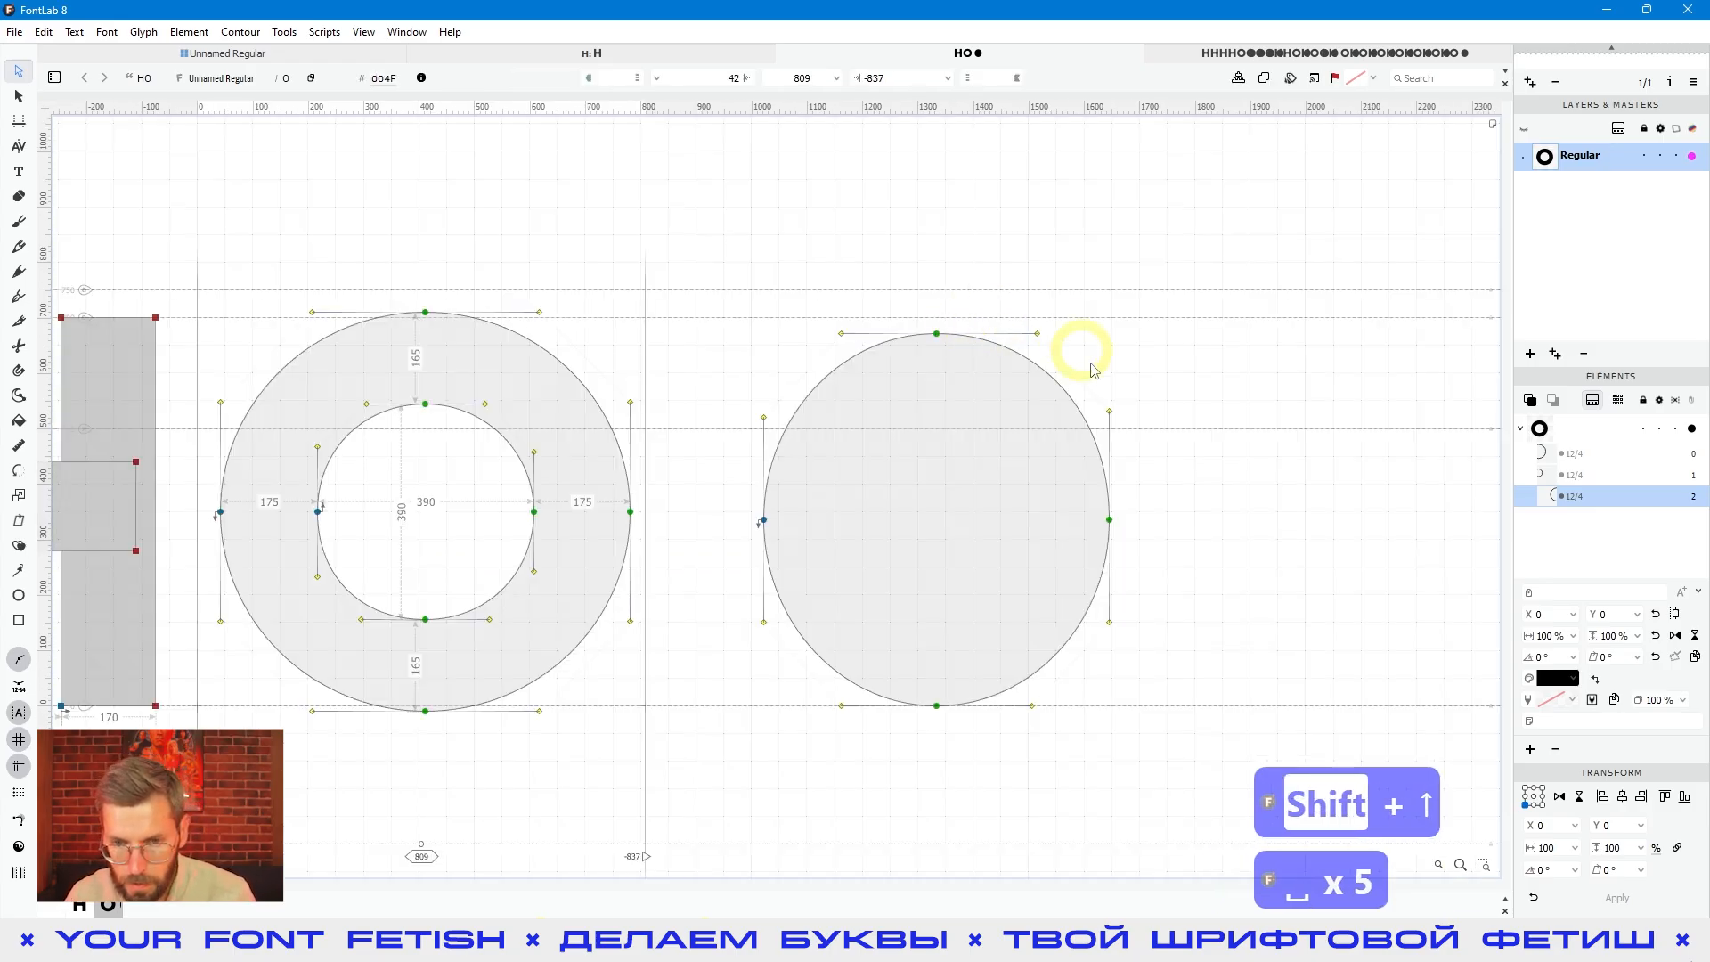
click(1248, 434)
key(space)
drag(1215, 464, 1209, 478)
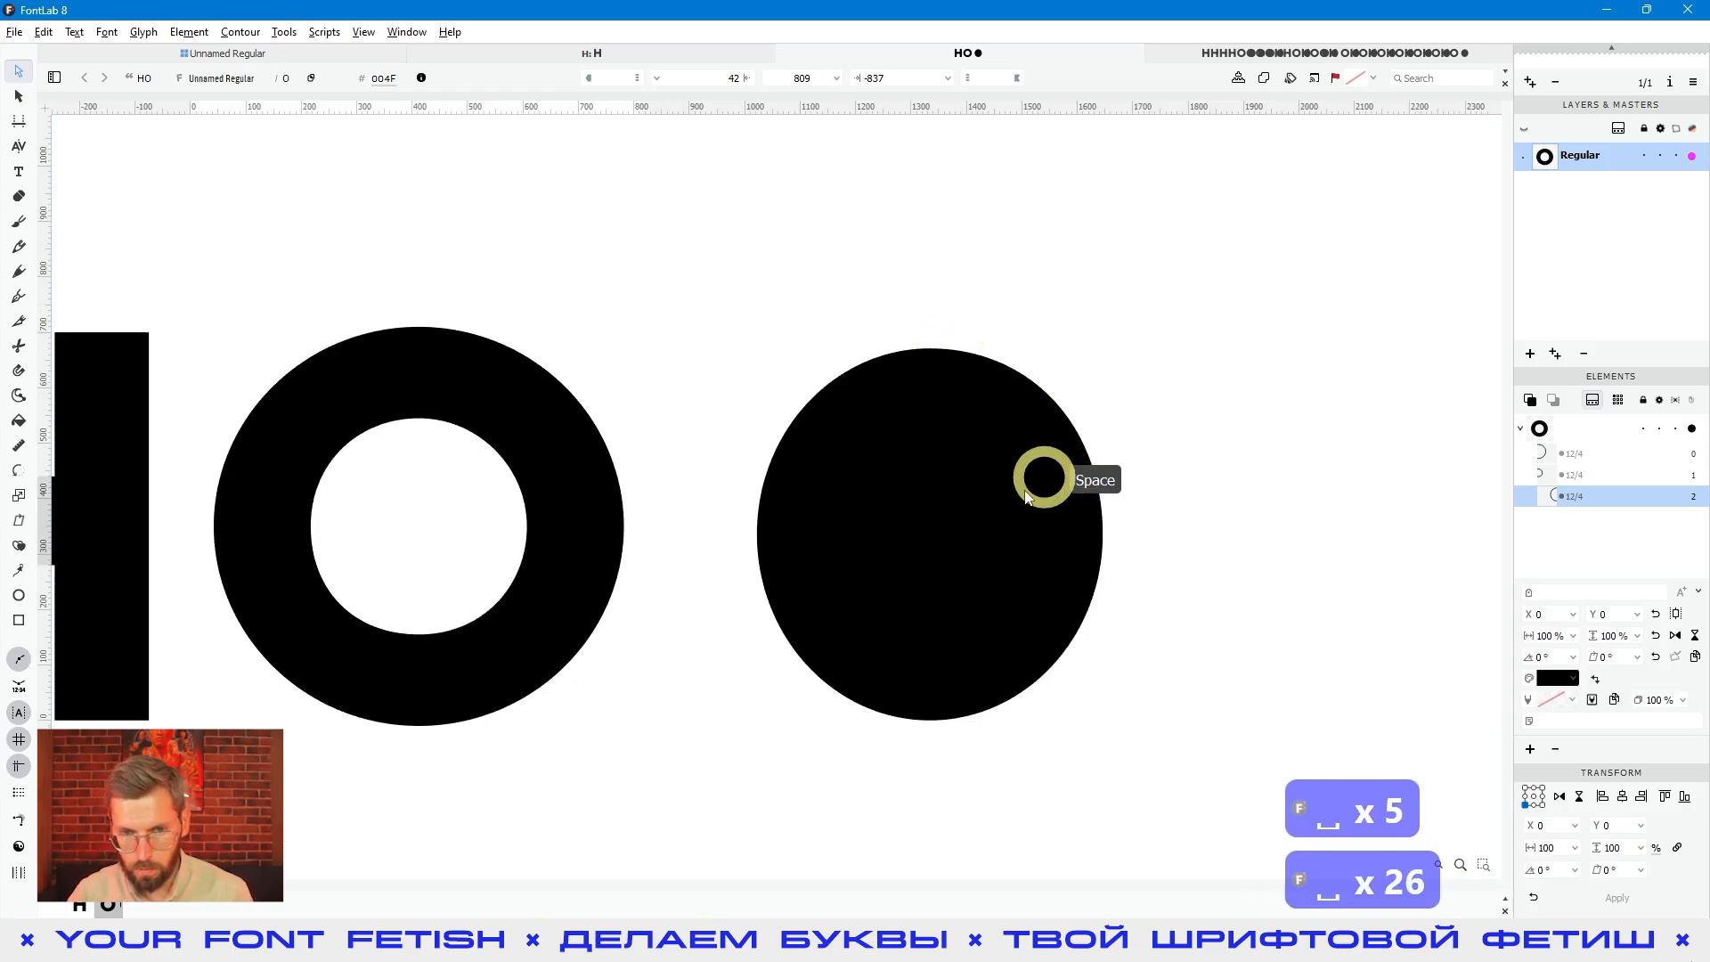
Step: Delete the test ellipse beside the O
click(815, 395)
drag(1247, 225, 702, 799)
key(Delete)
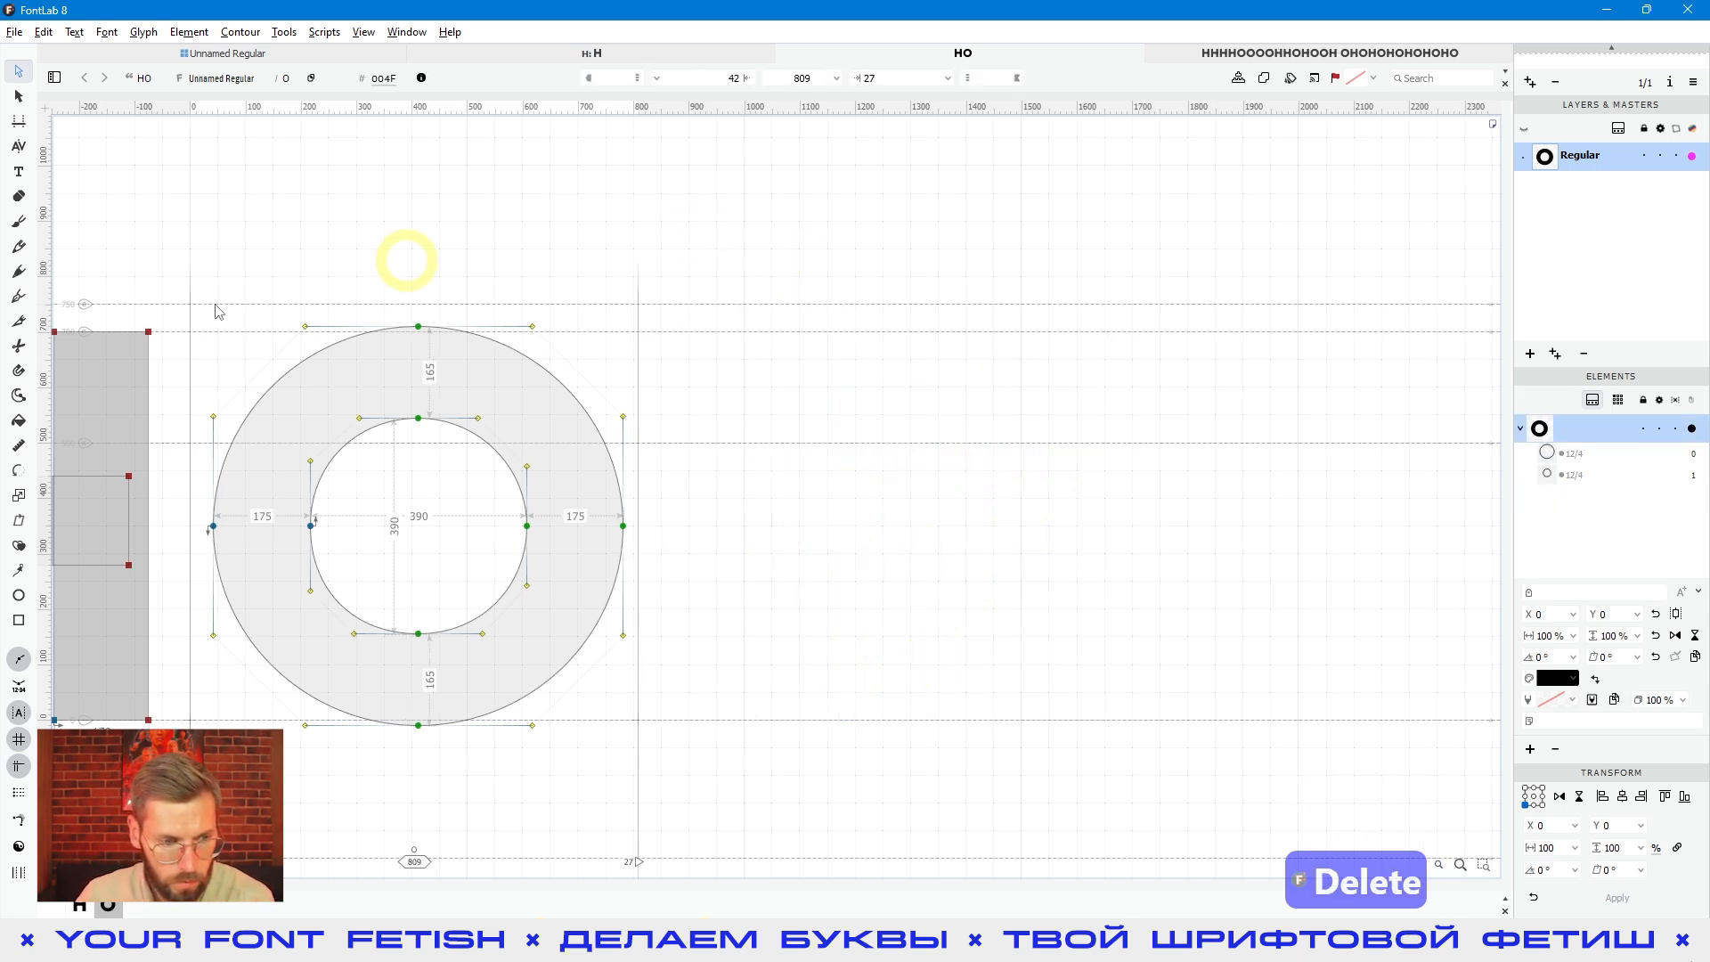
Step: Draw a rounded superellipse with 60% curvature beside the O, matching the O's height, and preview it filled
click(19, 595)
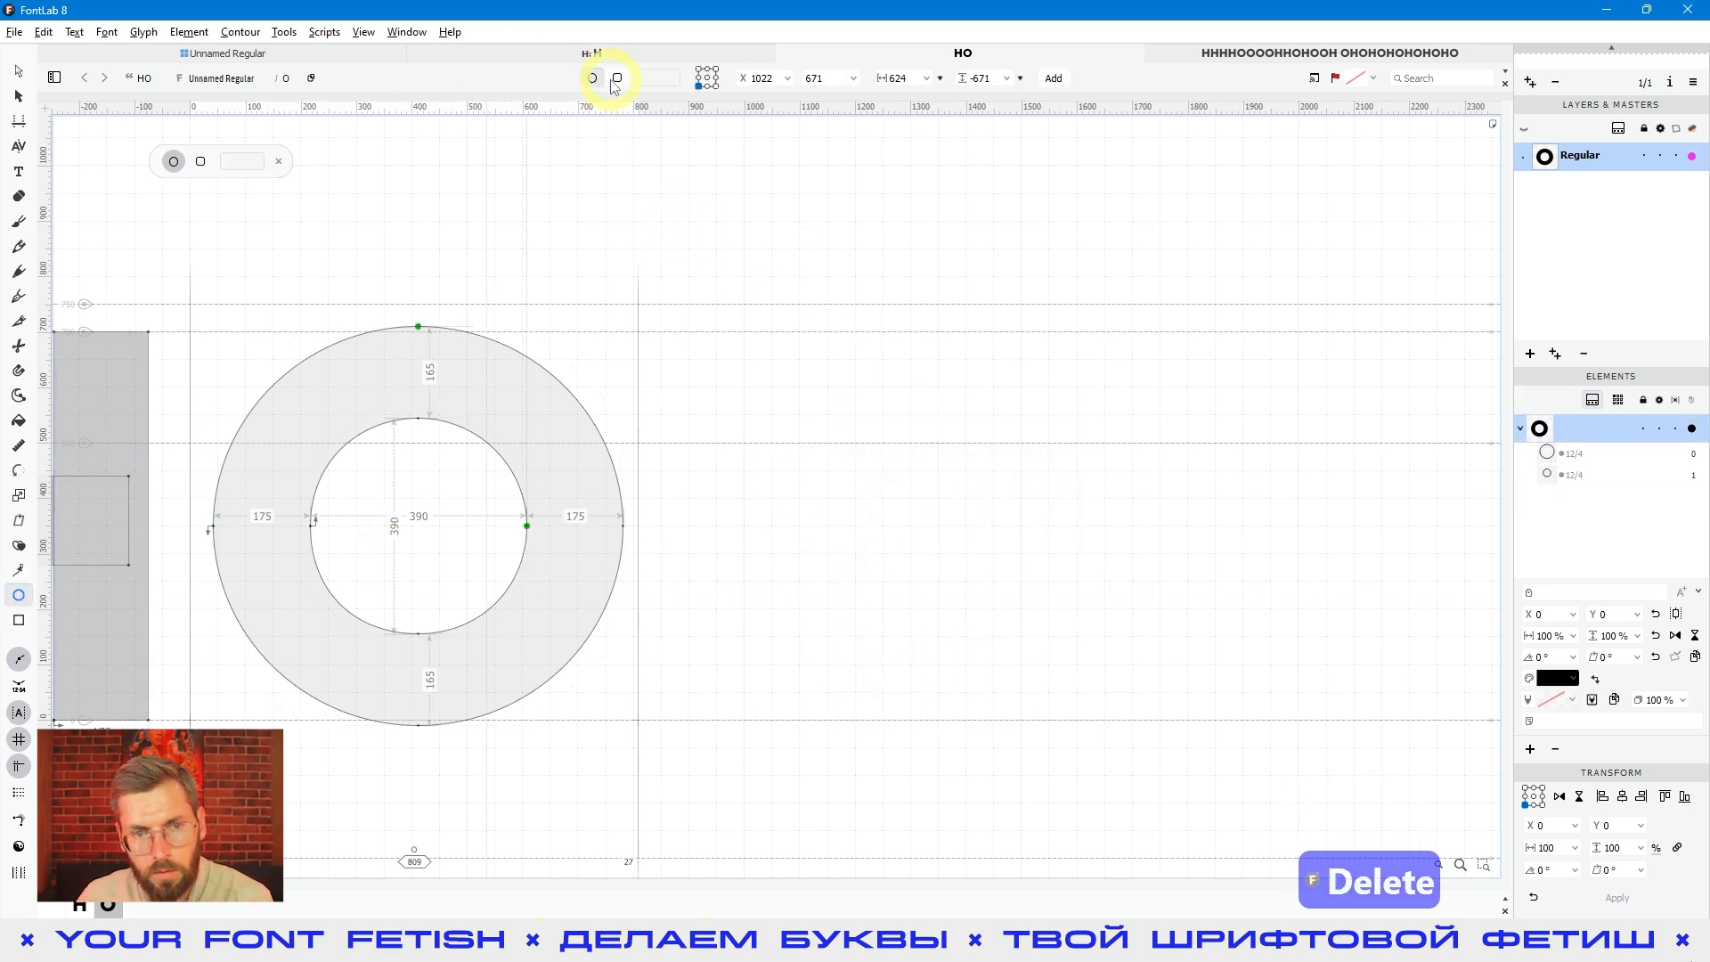
click(616, 79)
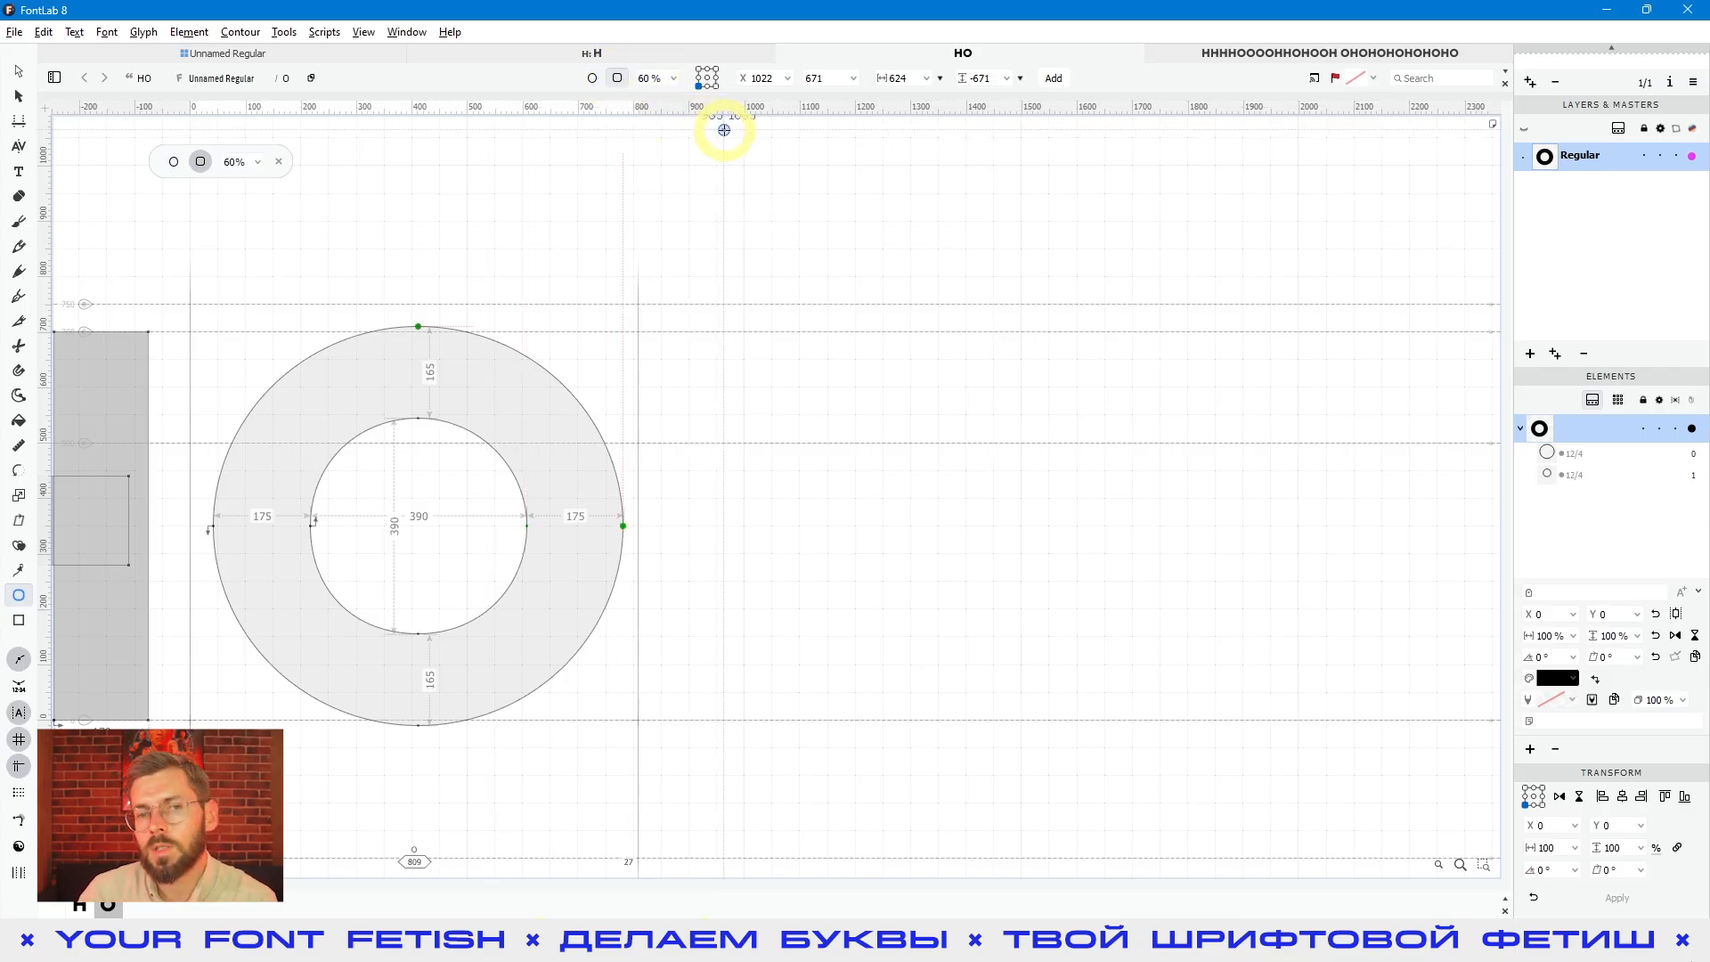
drag(705, 326, 1067, 717)
click(19, 70)
click(874, 481)
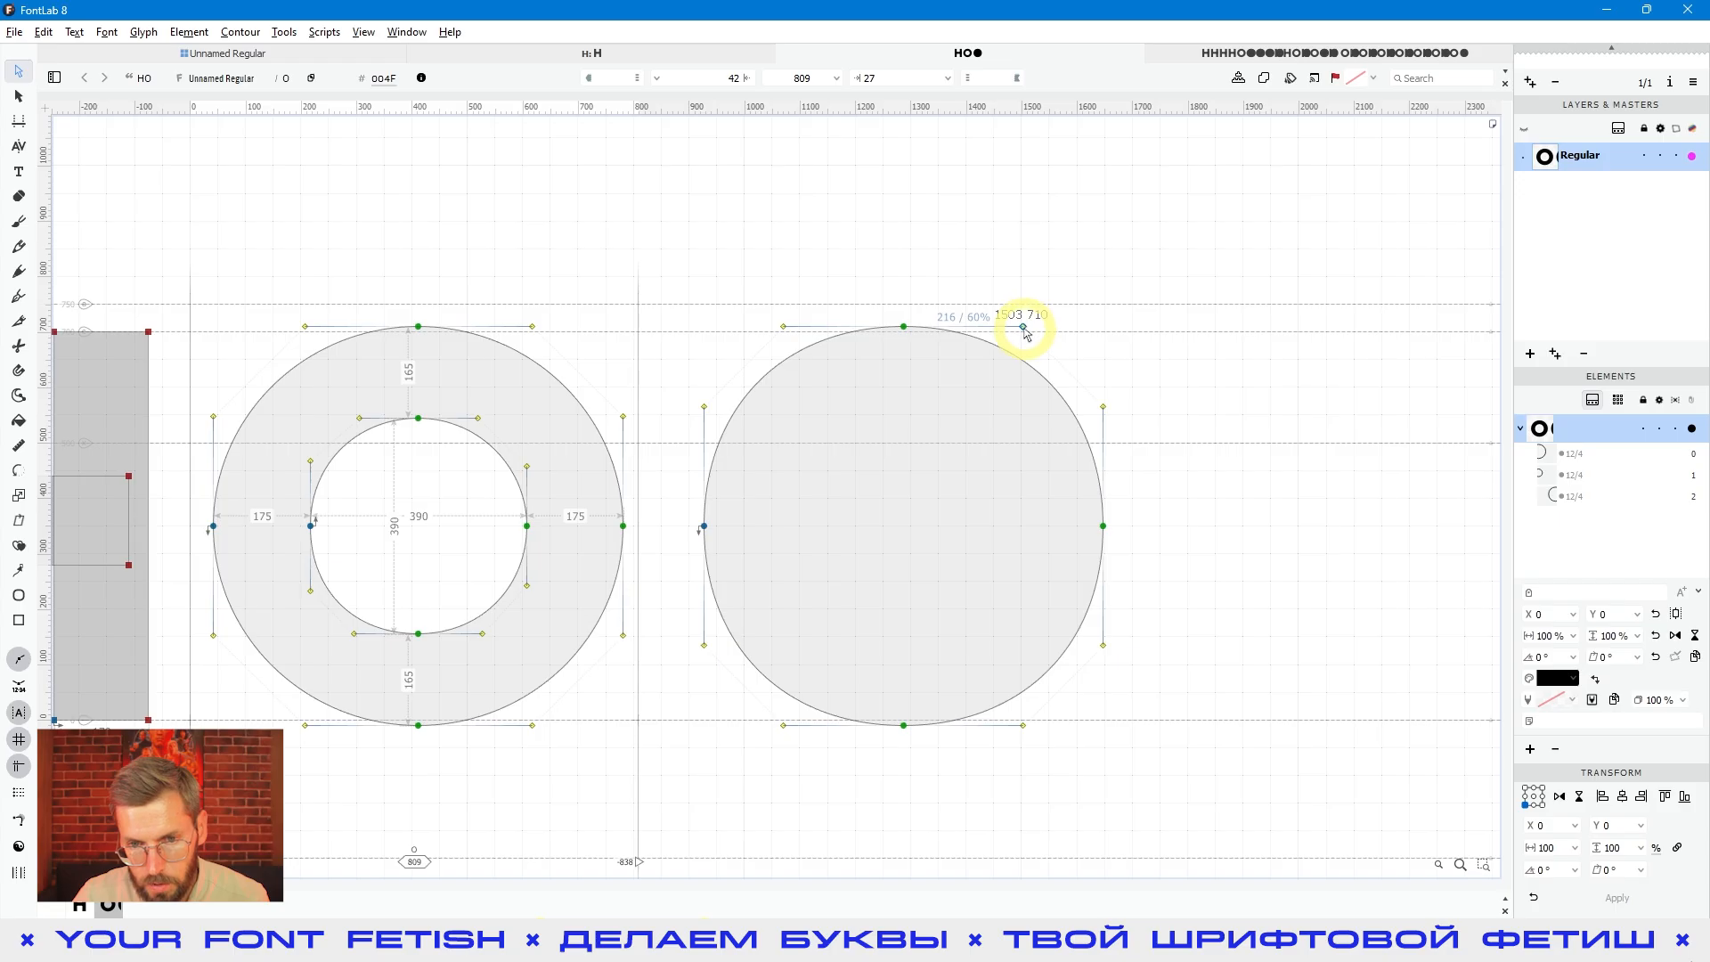
key(space)
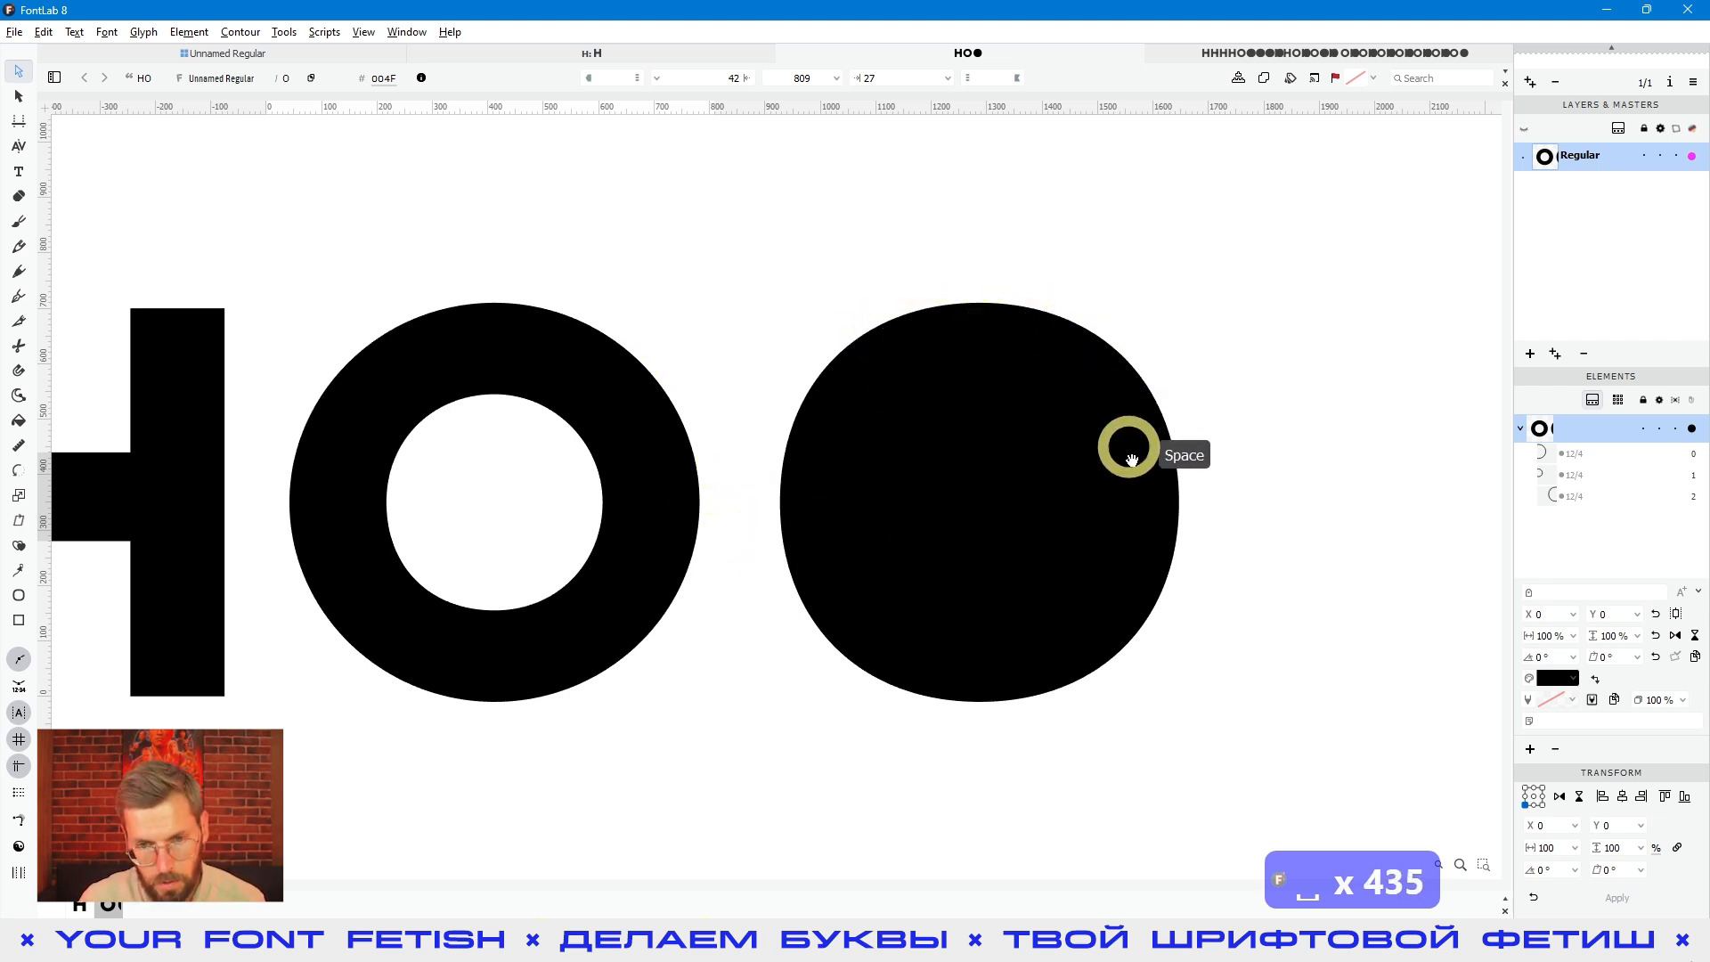
key(space)
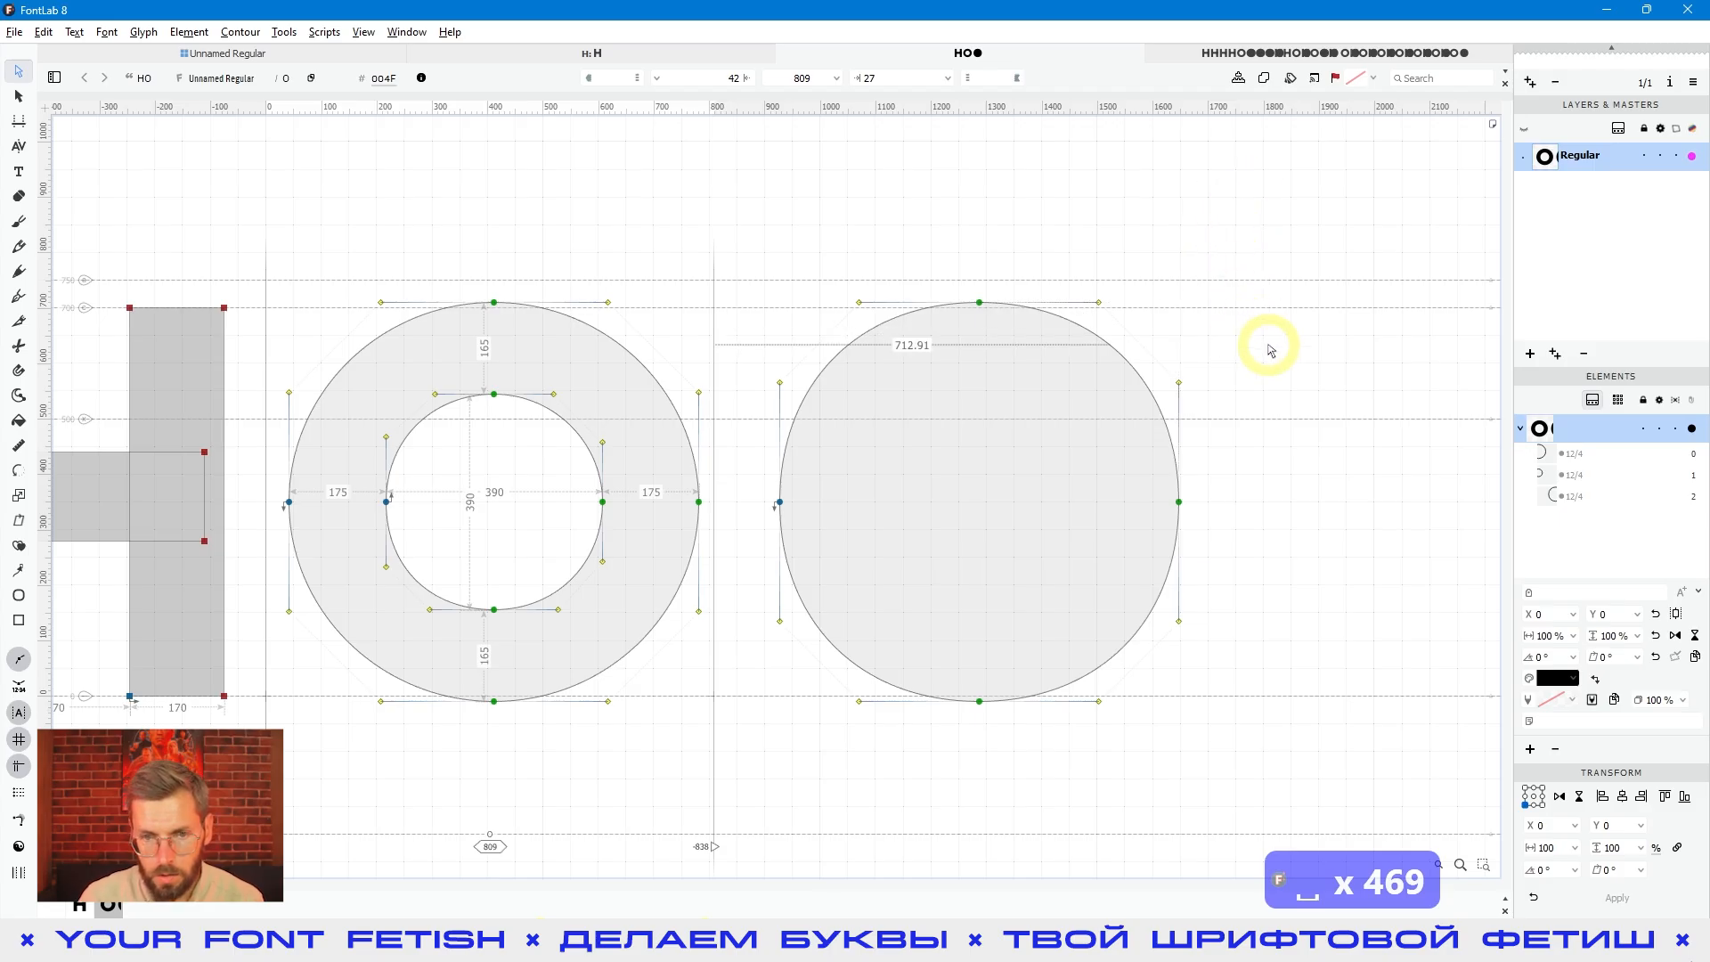
Step: Leave the filled preview and delete the test superellipse beside the O
key(space)
drag(1264, 347, 1226, 336)
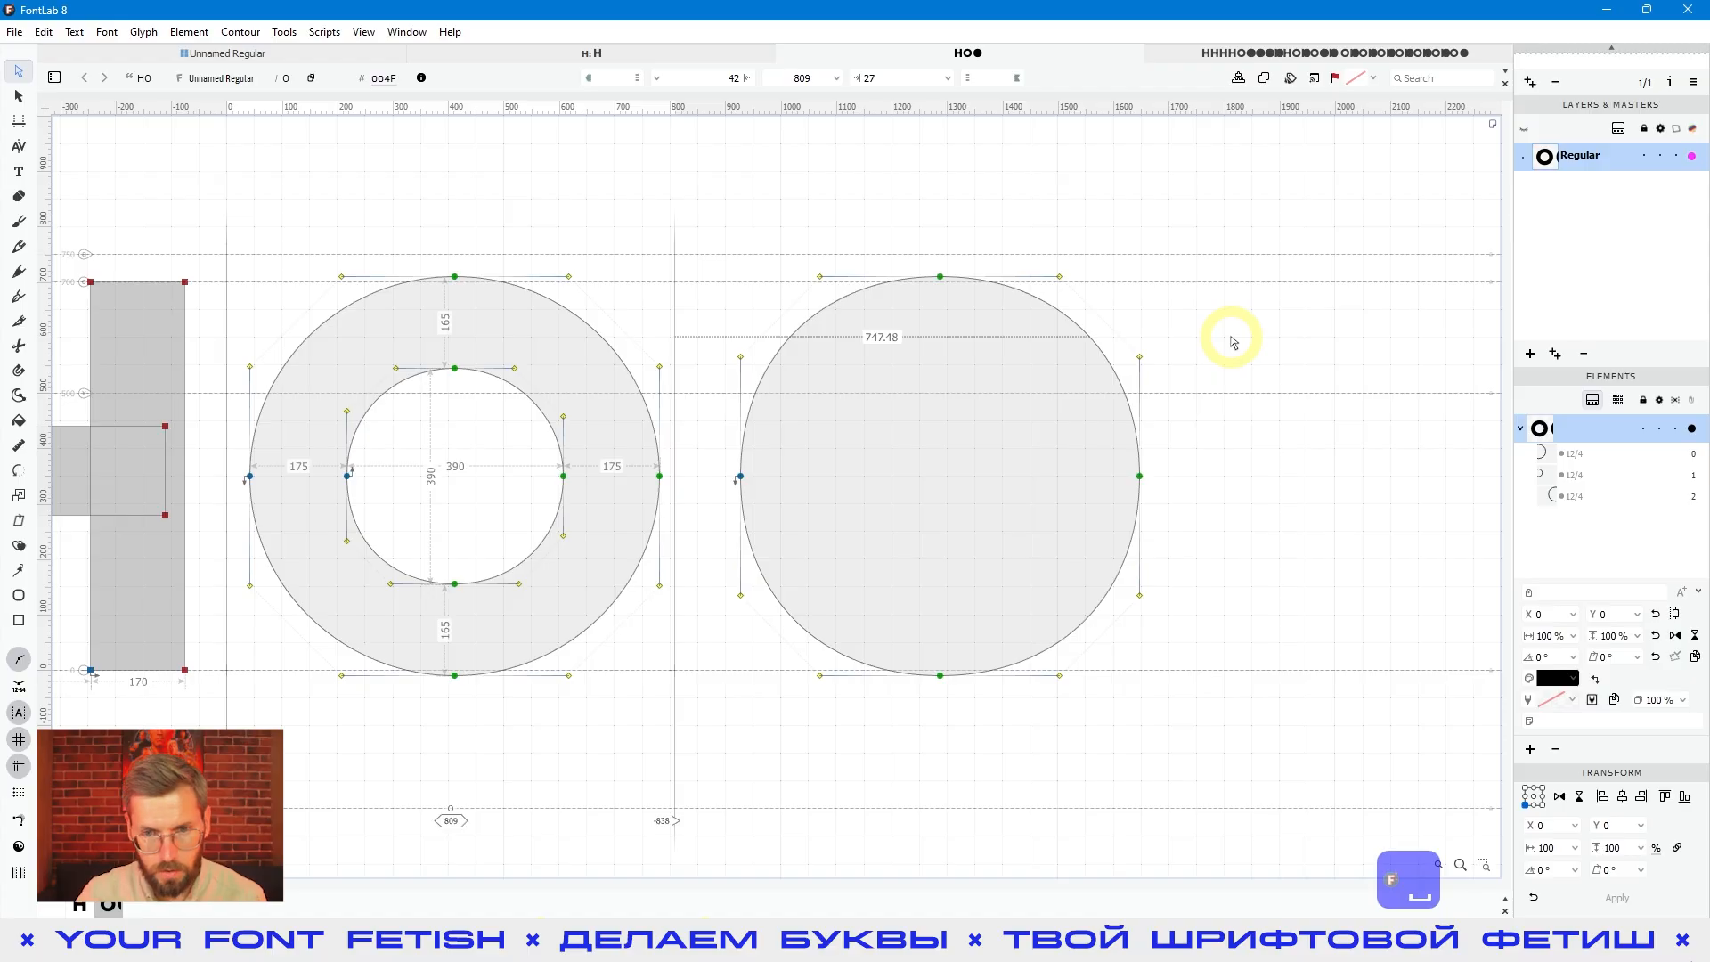
drag(1232, 203, 707, 783)
key(Delete)
click(870, 599)
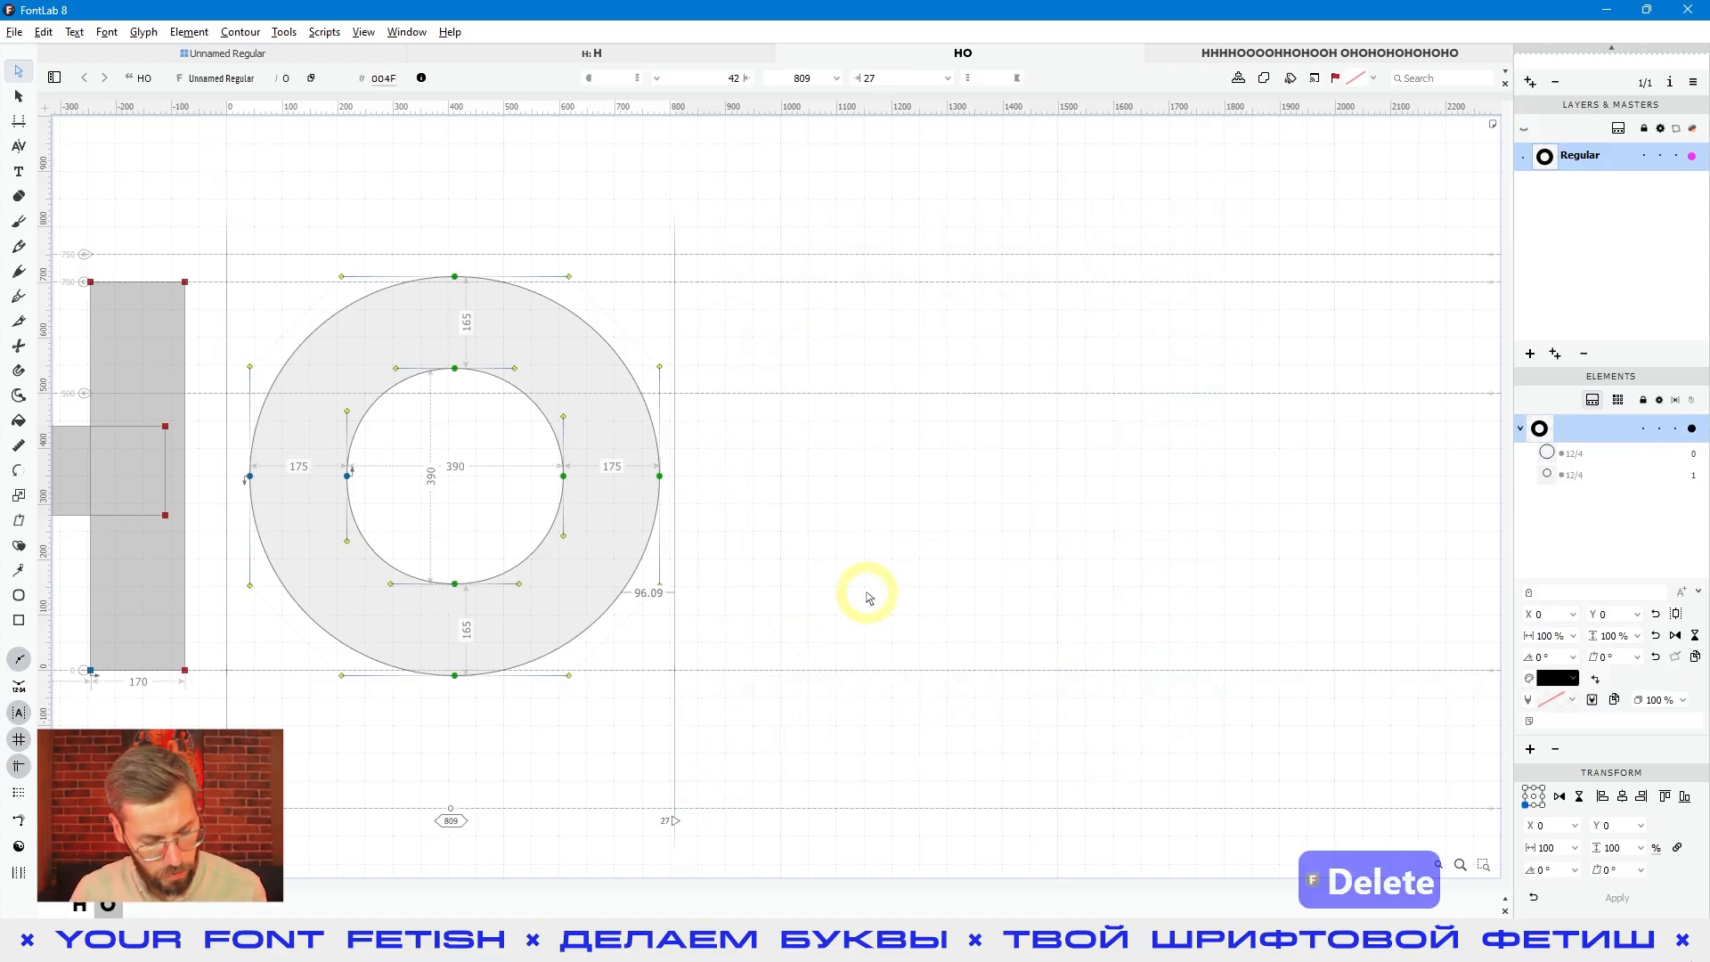
Step: Check the curve tension in the font's dimension settings and close them without changing anything
key(ctrl+alt+f)
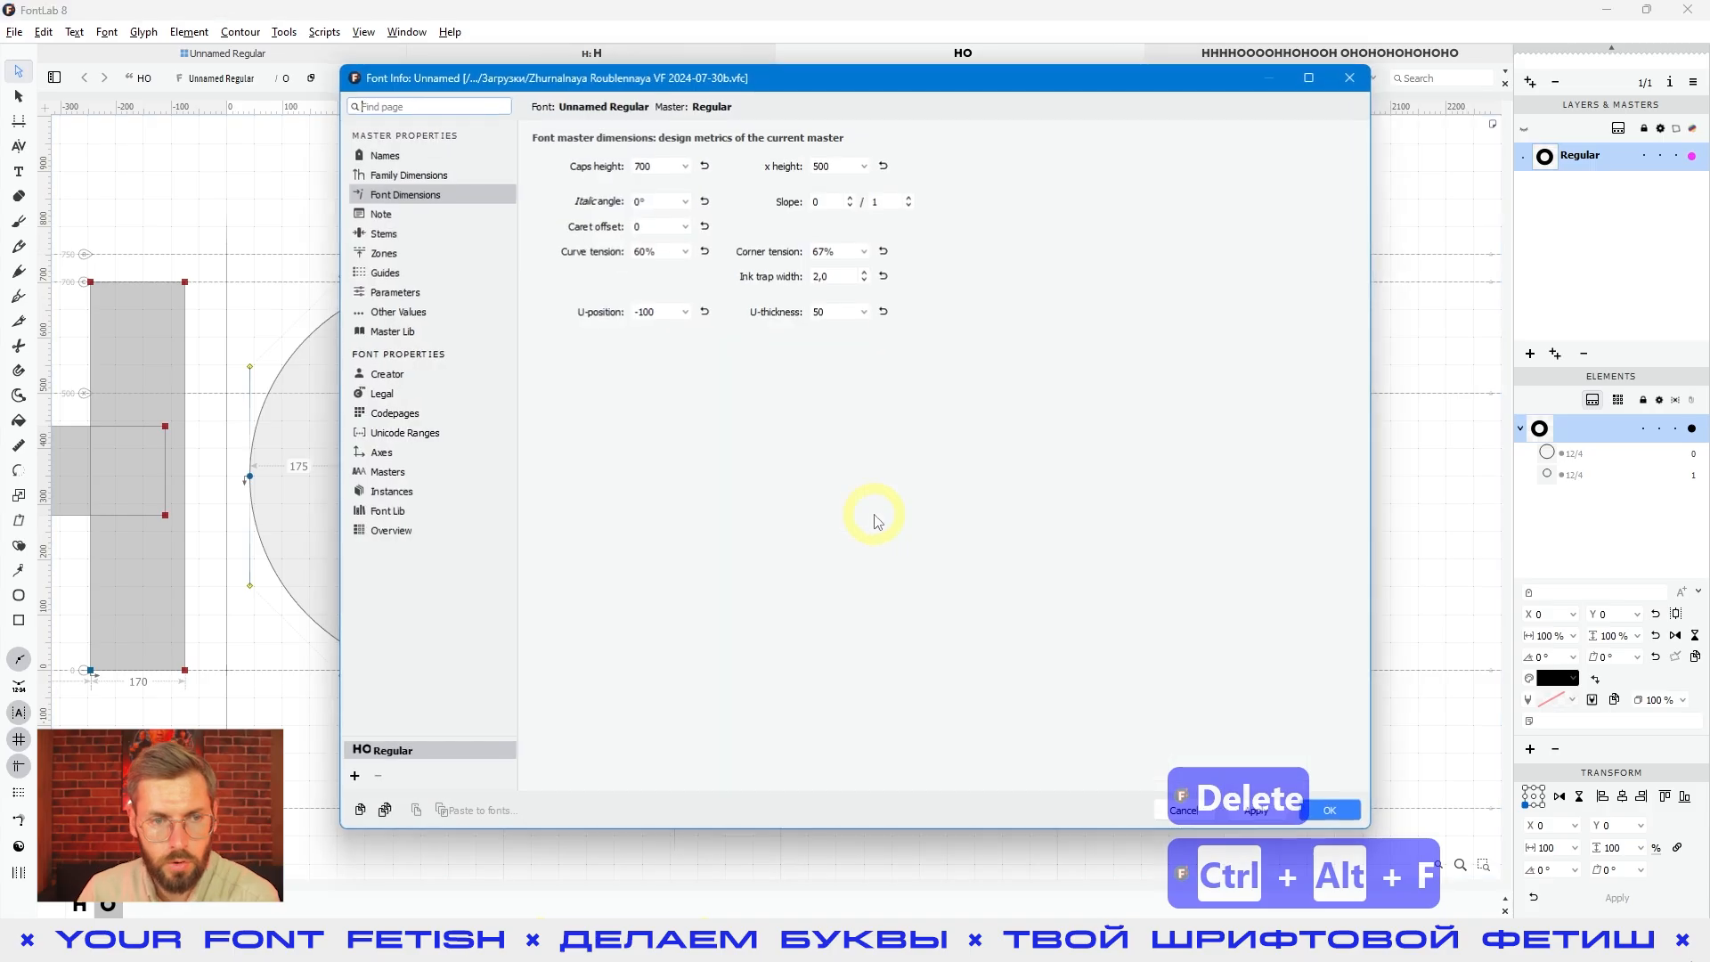
drag(403, 80, 412, 82)
click(391, 196)
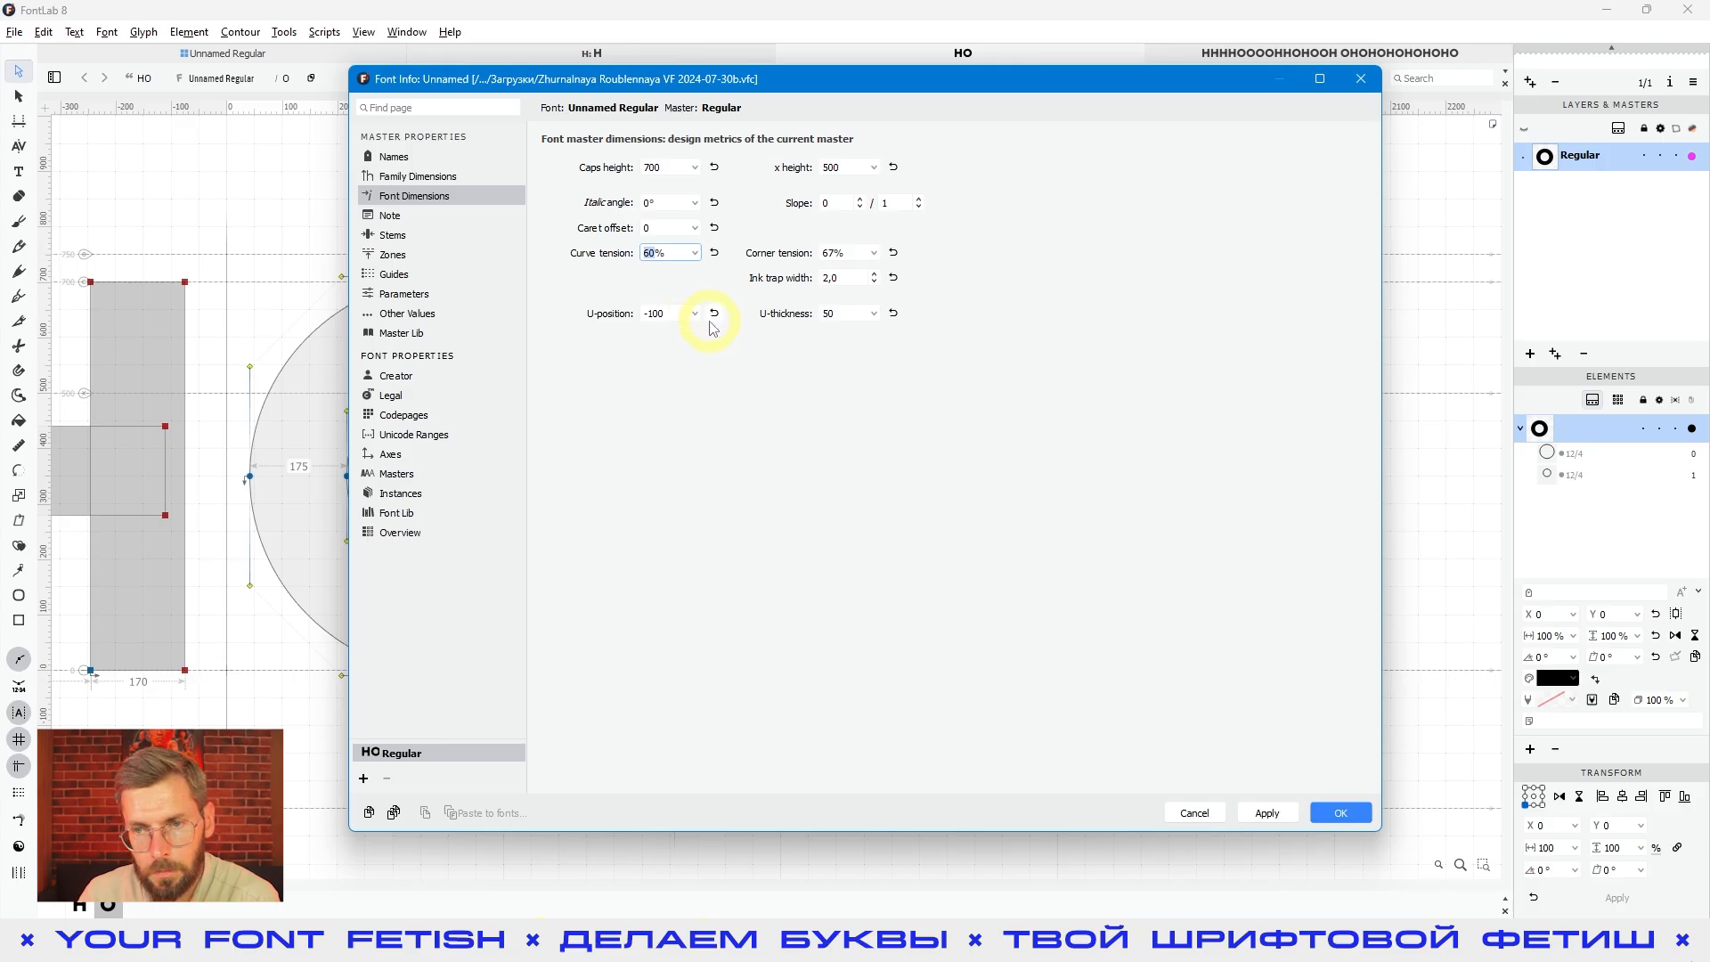
click(1375, 90)
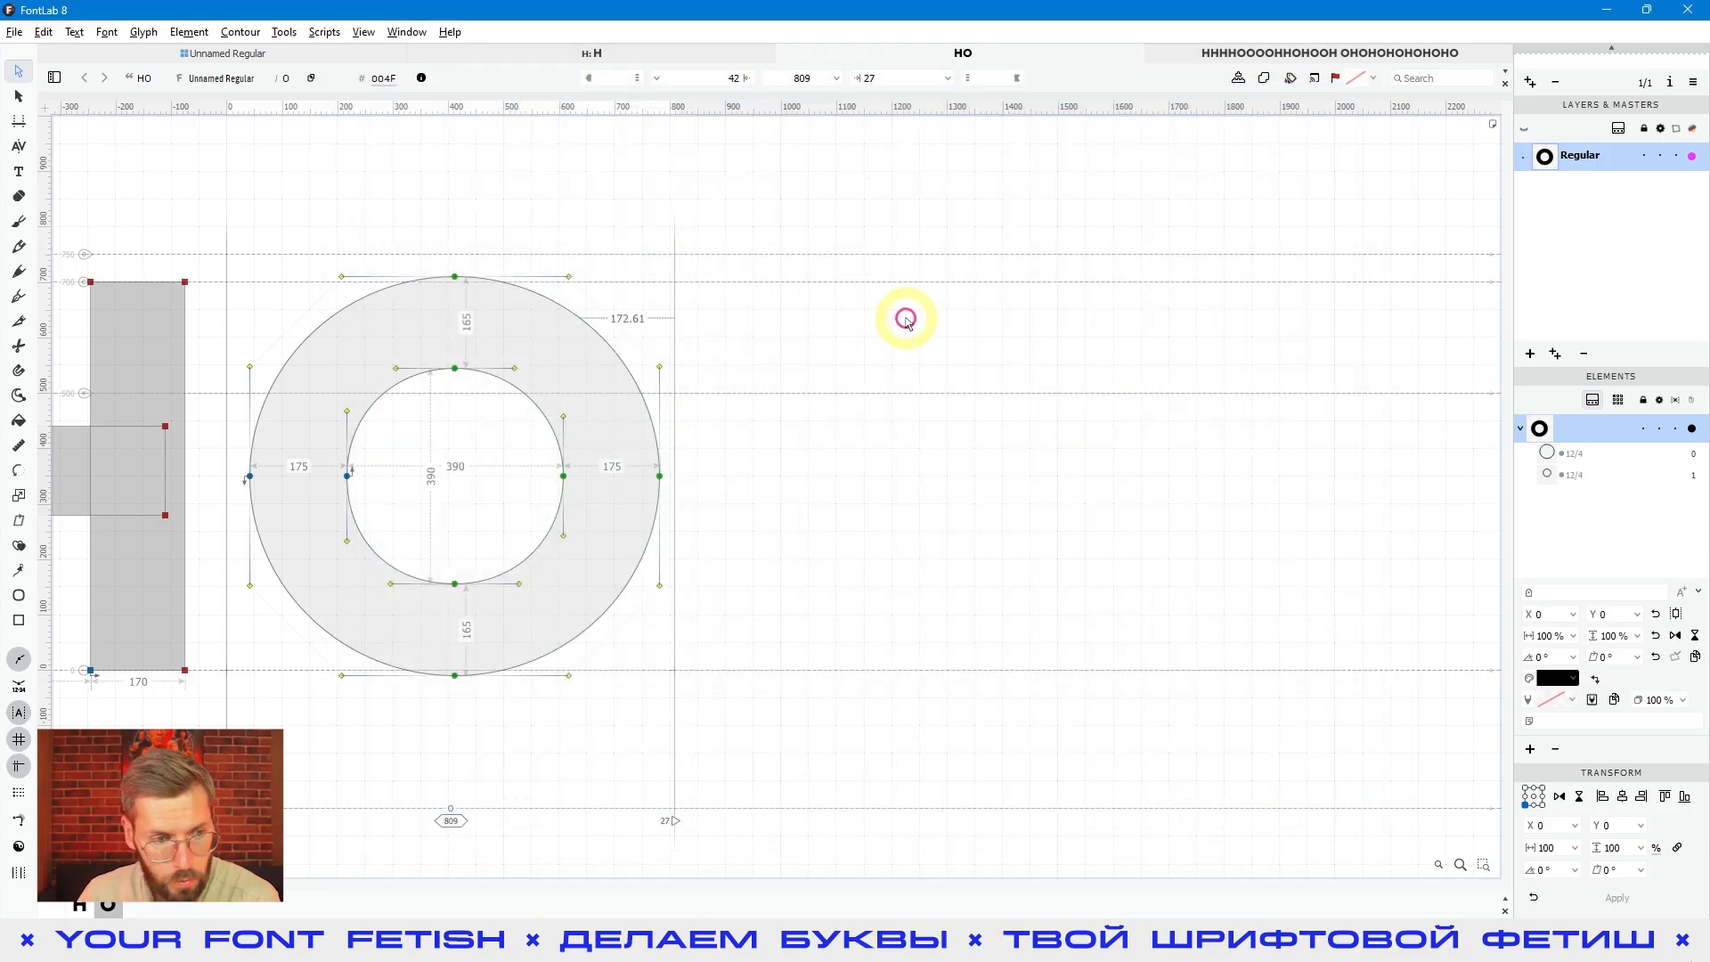
Step: Draw two nested superellipses with 15% tension beside the O, the outer about 730 by 728 units and the inner about 584 by 512
click(20, 595)
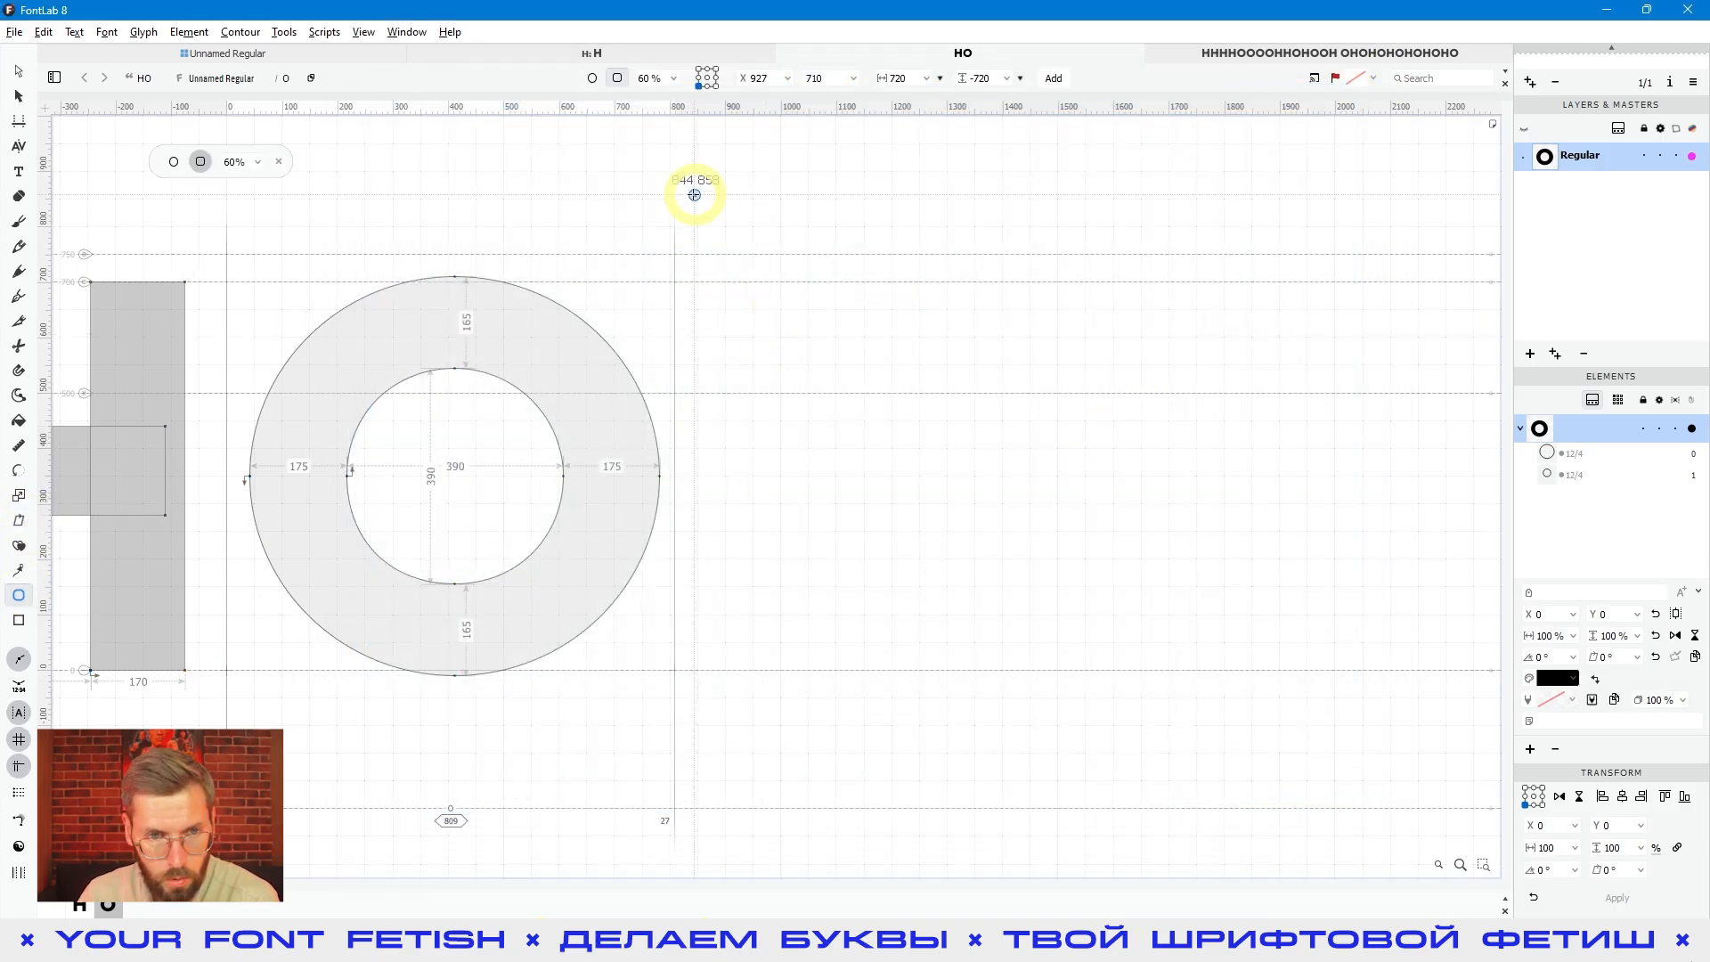
click(674, 80)
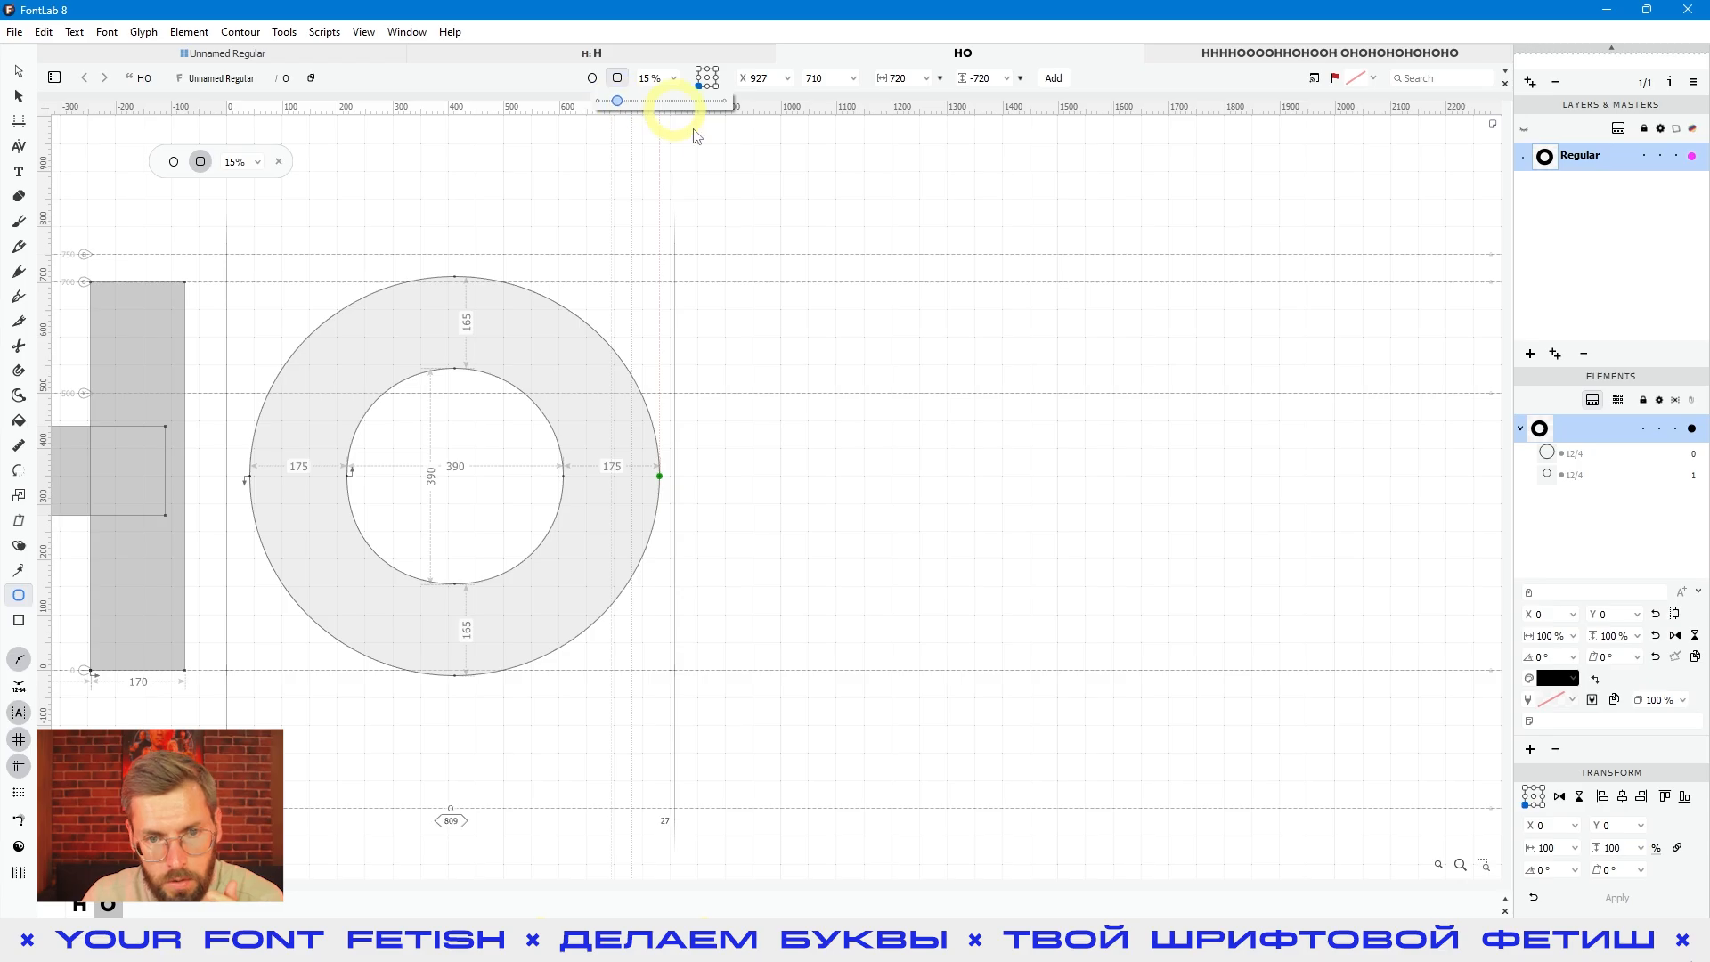
click(749, 302)
click(847, 515)
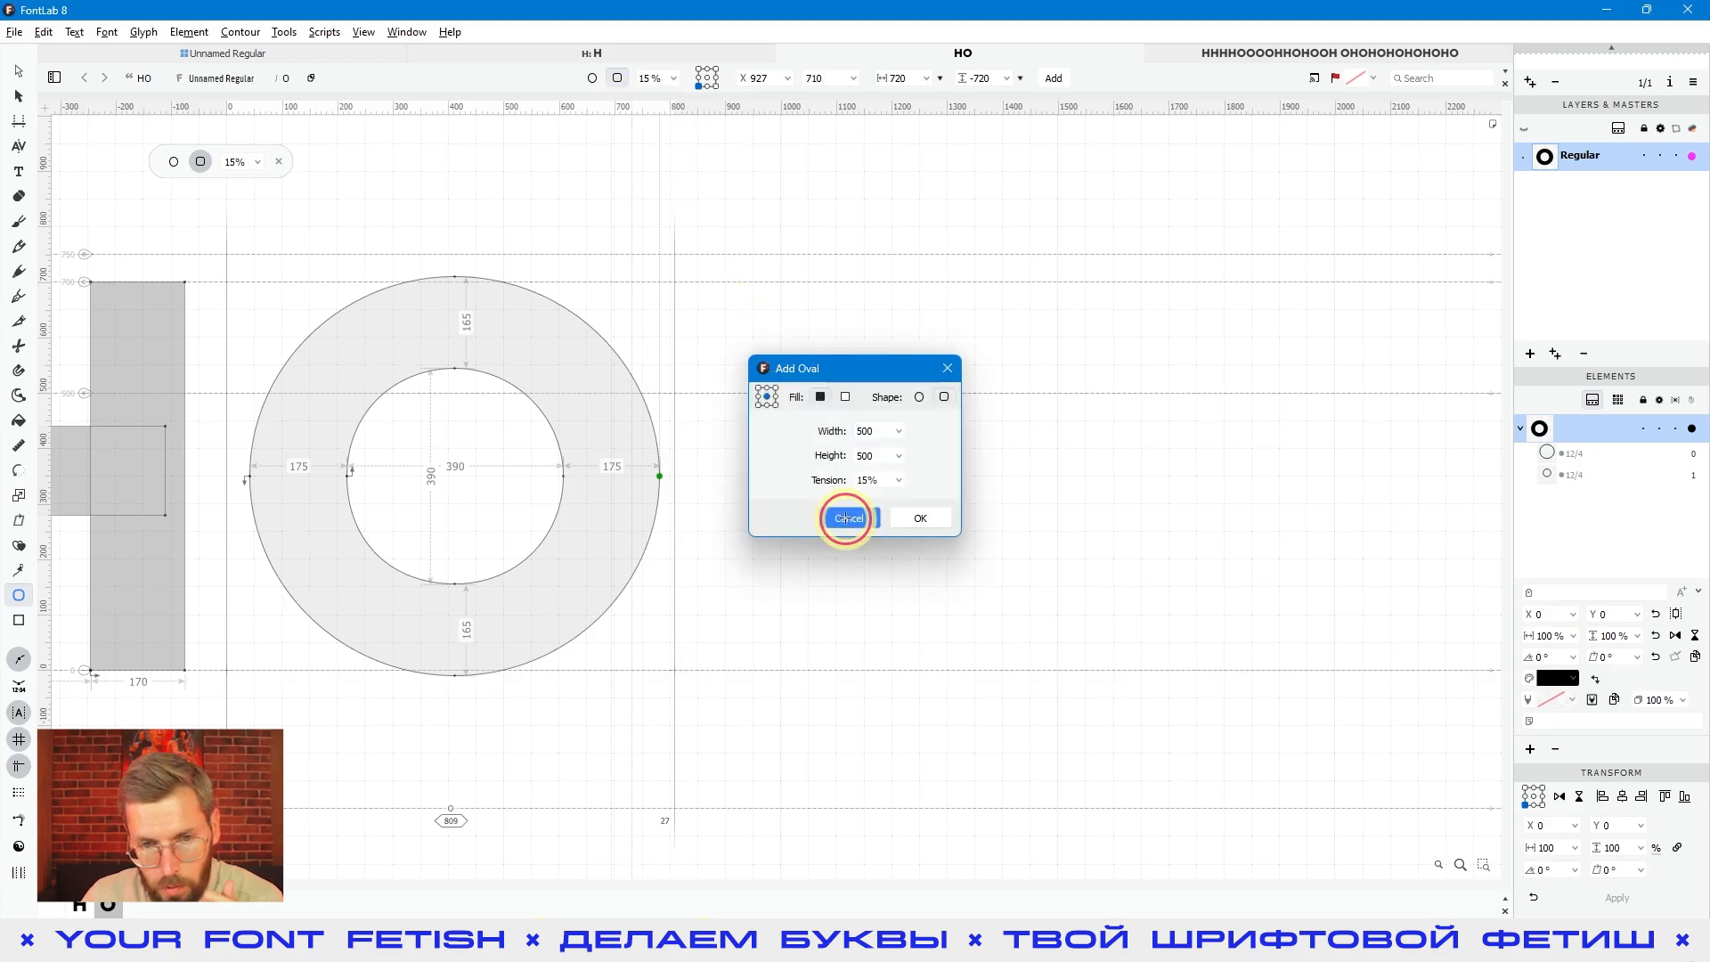
drag(747, 296, 1139, 684)
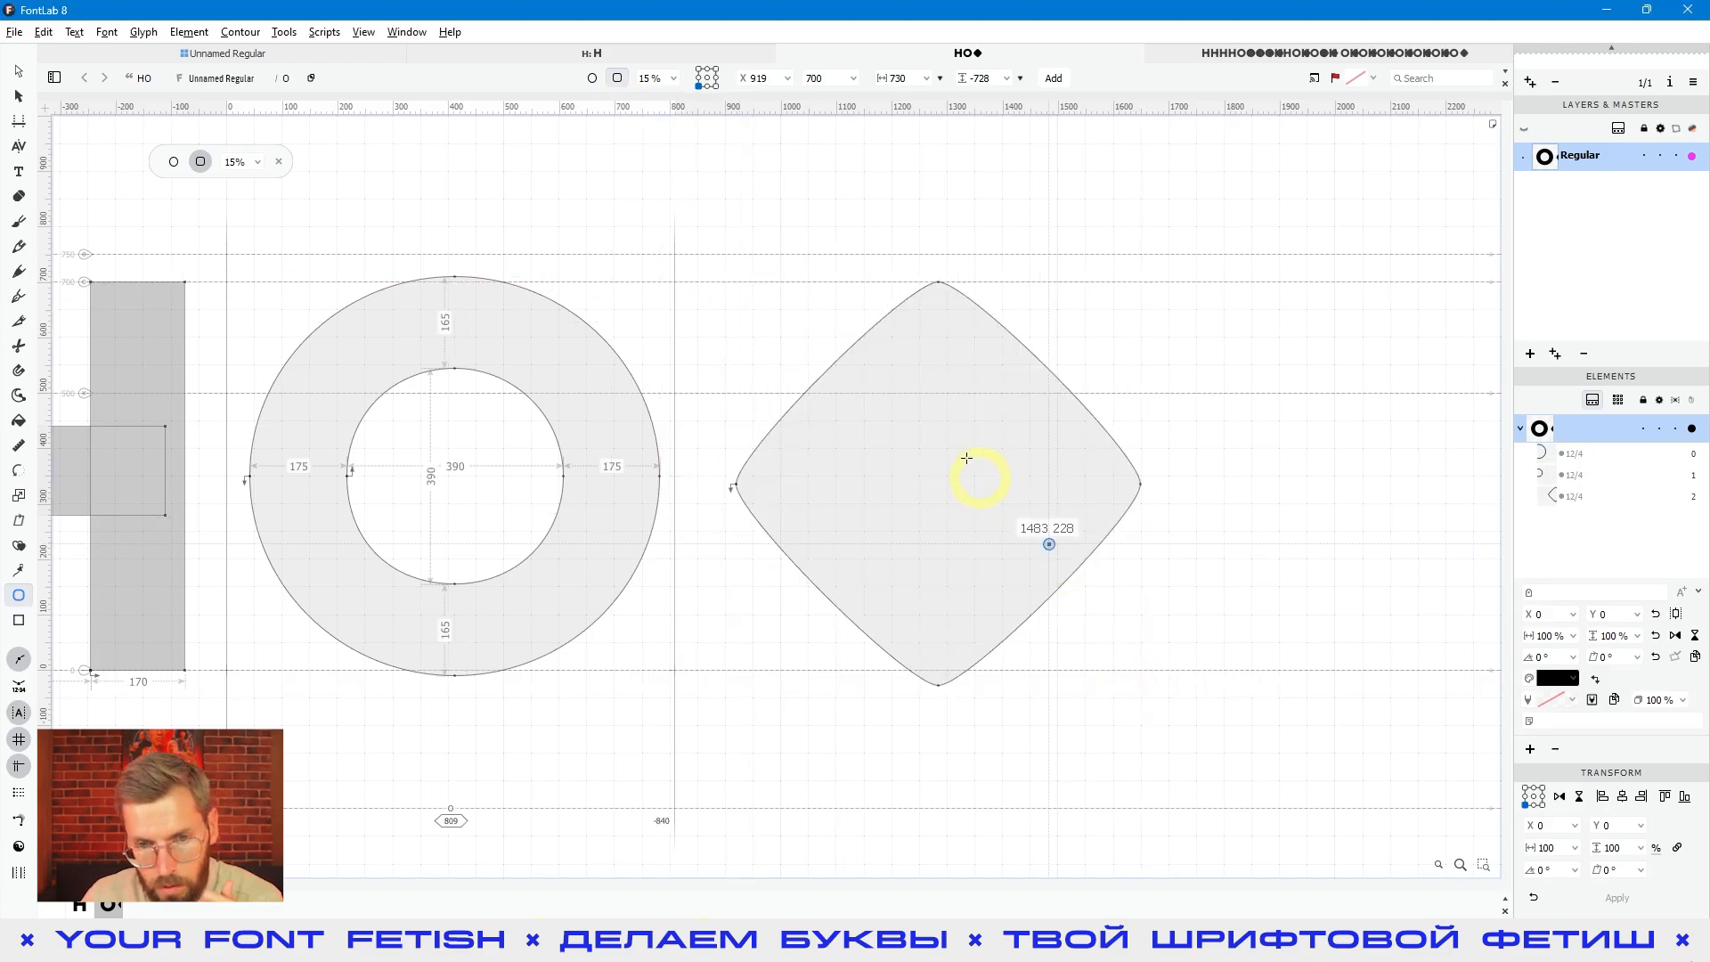
drag(786, 346, 1110, 629)
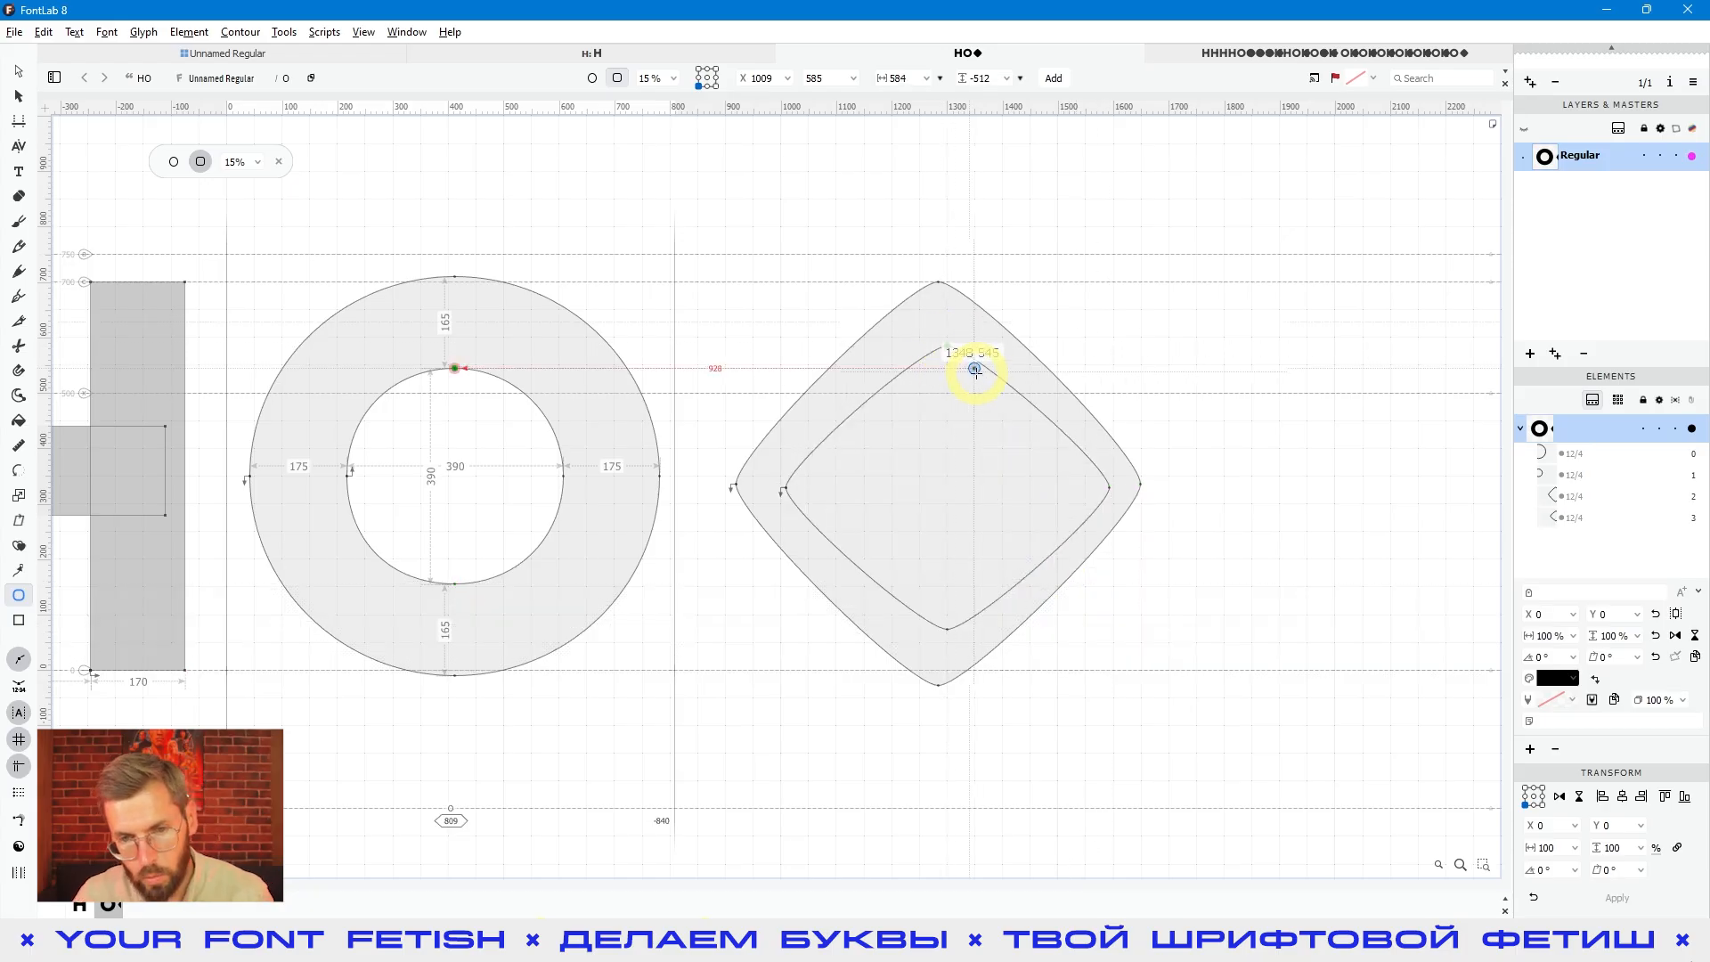
Step: Lengthen both curve handles of the inner diamond's upper-right quarter so that its curve bulges outward
key(a)
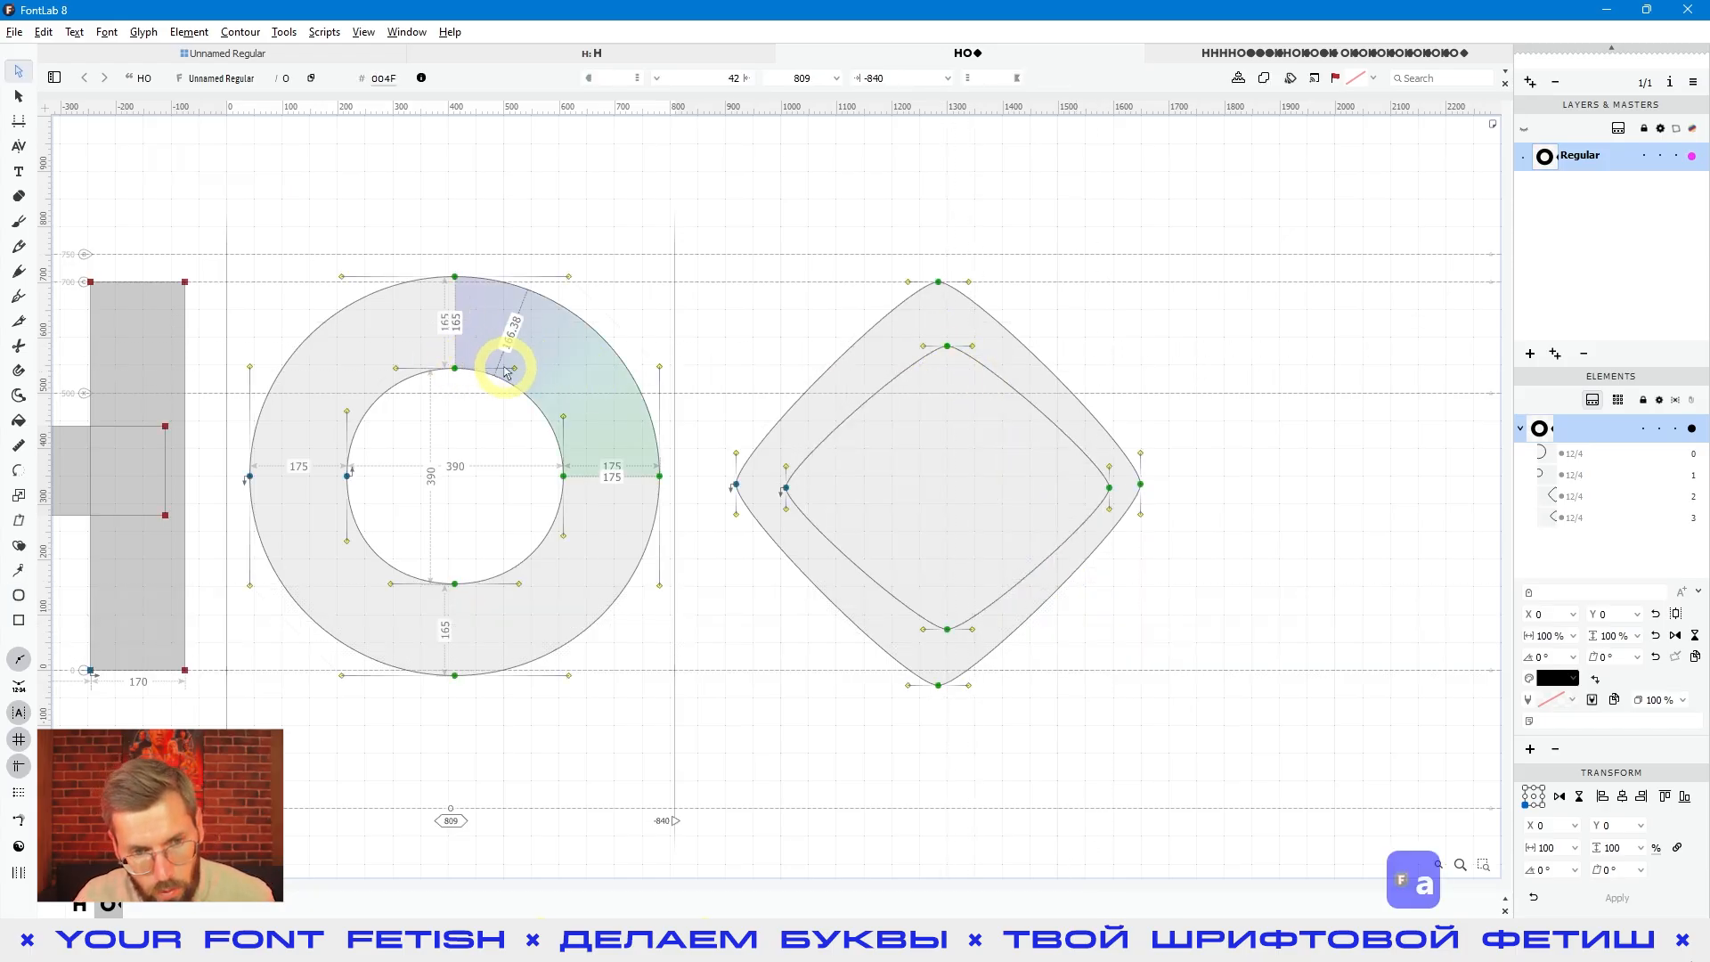
scroll(510, 367, up, 3)
scroll(508, 363, down, 3)
scroll(996, 323, up, 4)
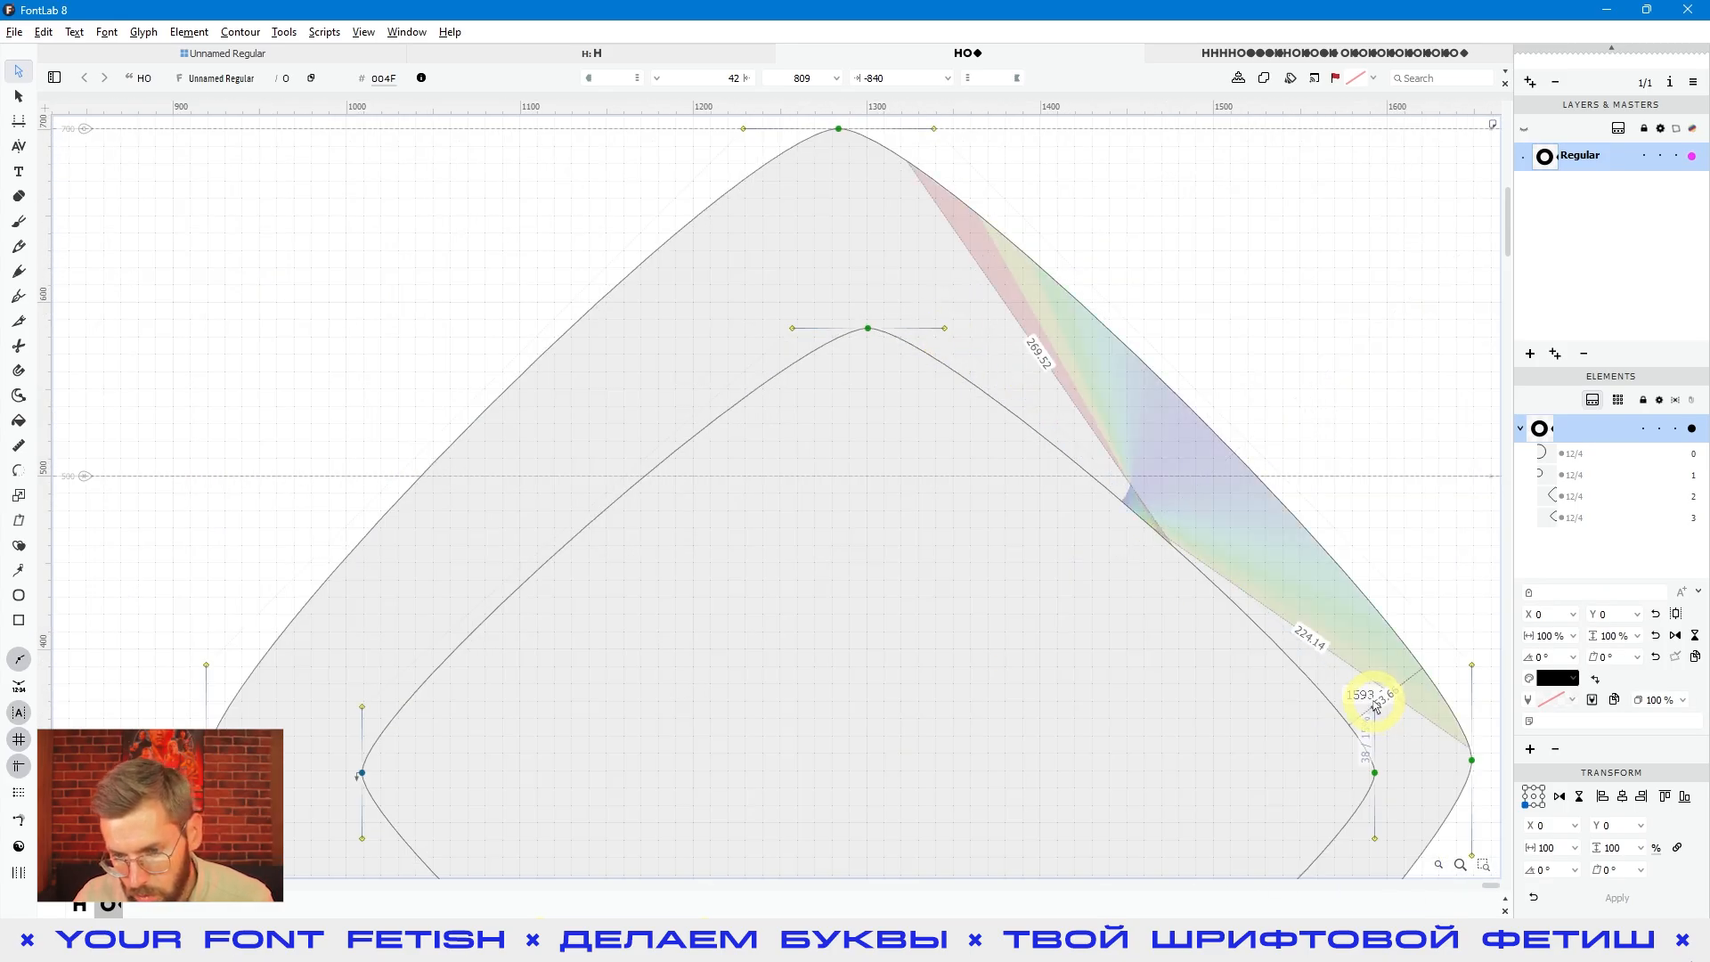
scroll(1252, 653, down, 4)
drag(1251, 659, 1253, 584)
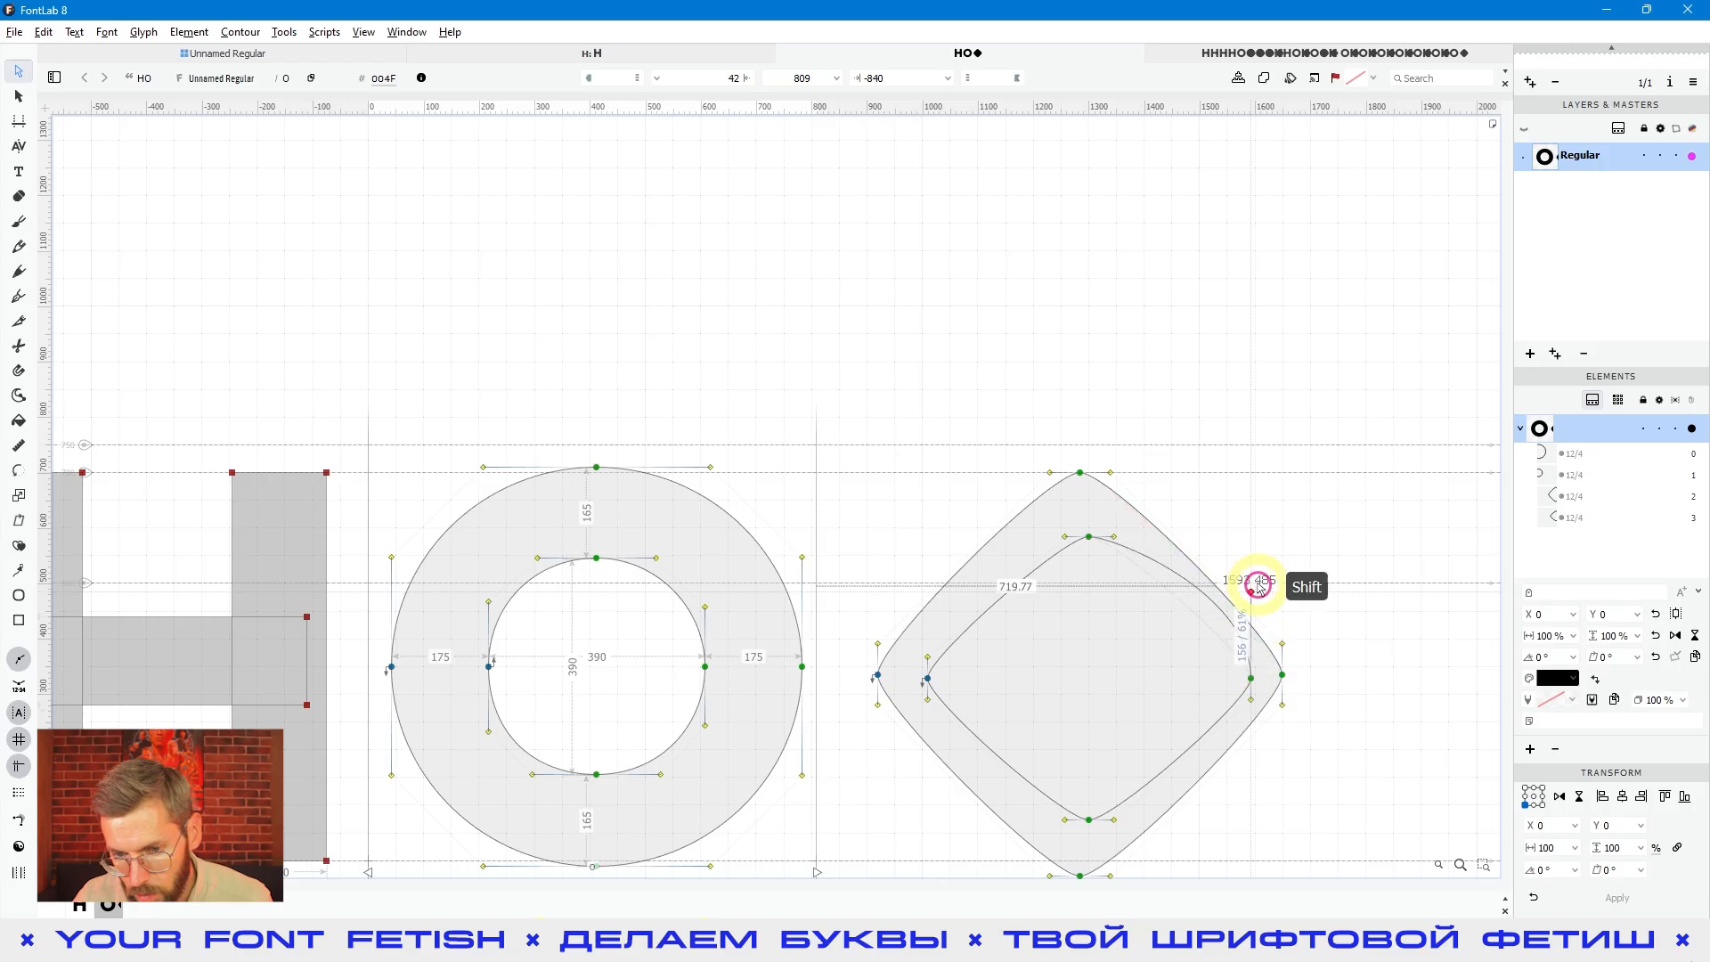
drag(1115, 537, 1181, 548)
Step: Preview the filled diamond shapes beside the O to judge the bulging upper-right curve
key(space)
drag(1209, 658, 1136, 637)
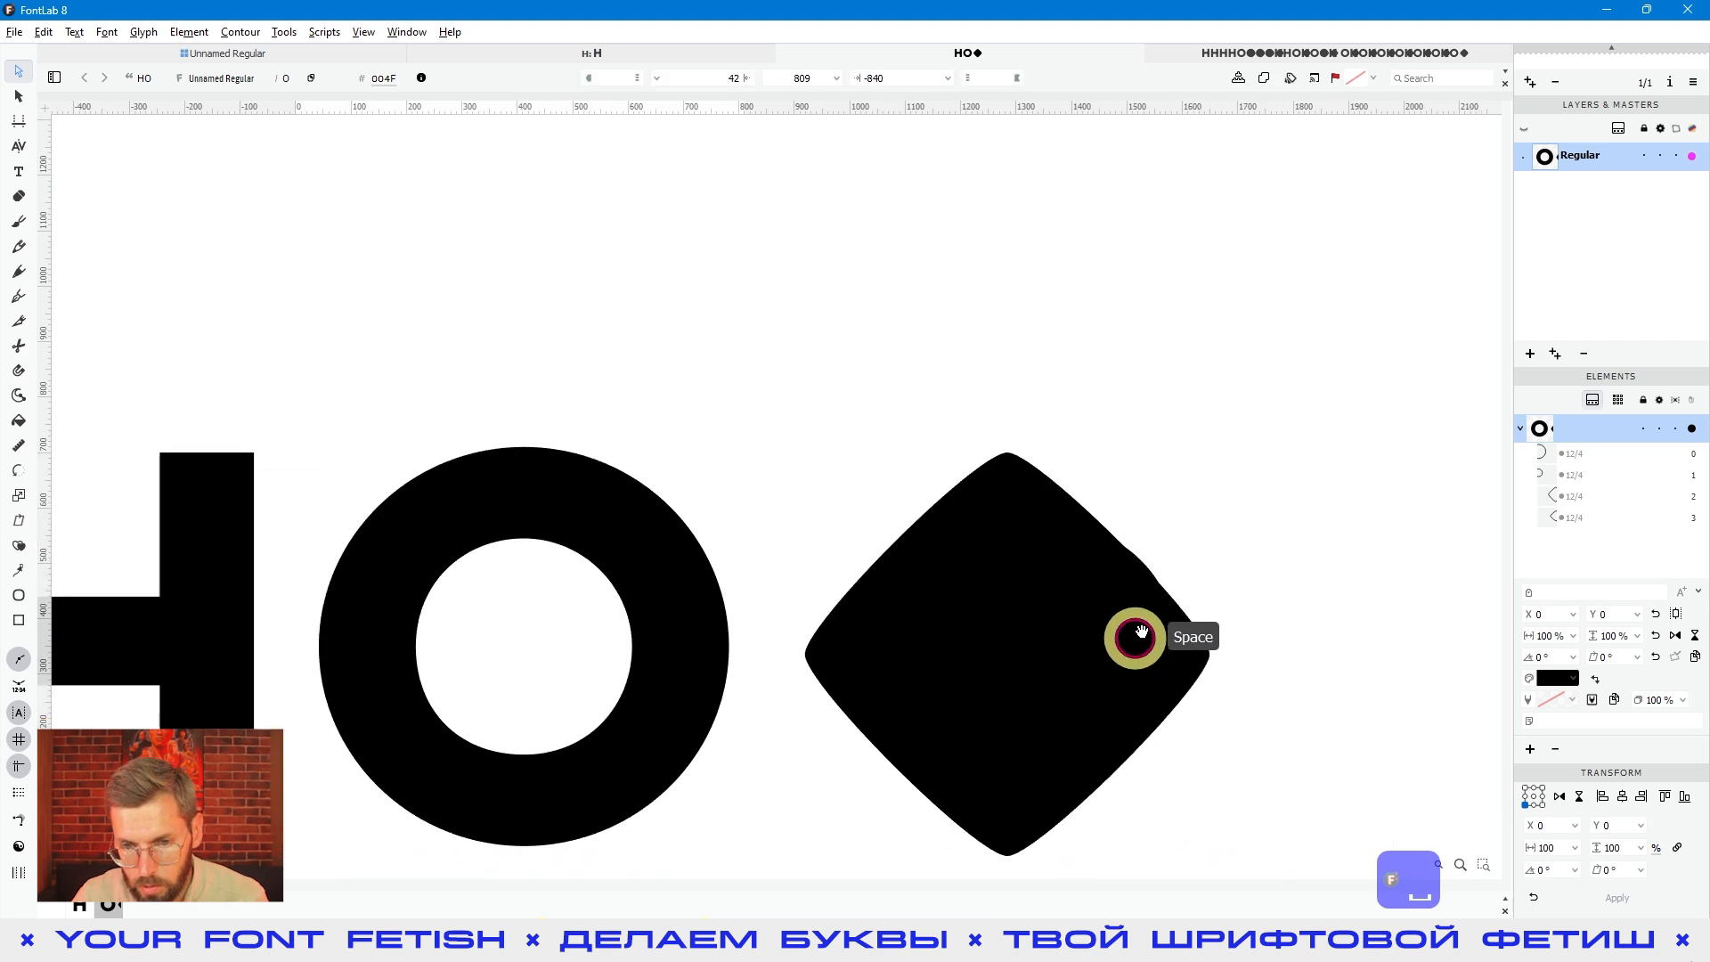
drag(1037, 453, 1151, 453)
key(space)
Step: Delete both nested diamond contours beside the O
drag(1296, 611, 1219, 500)
drag(1211, 257, 717, 813)
key(Delete)
click(752, 775)
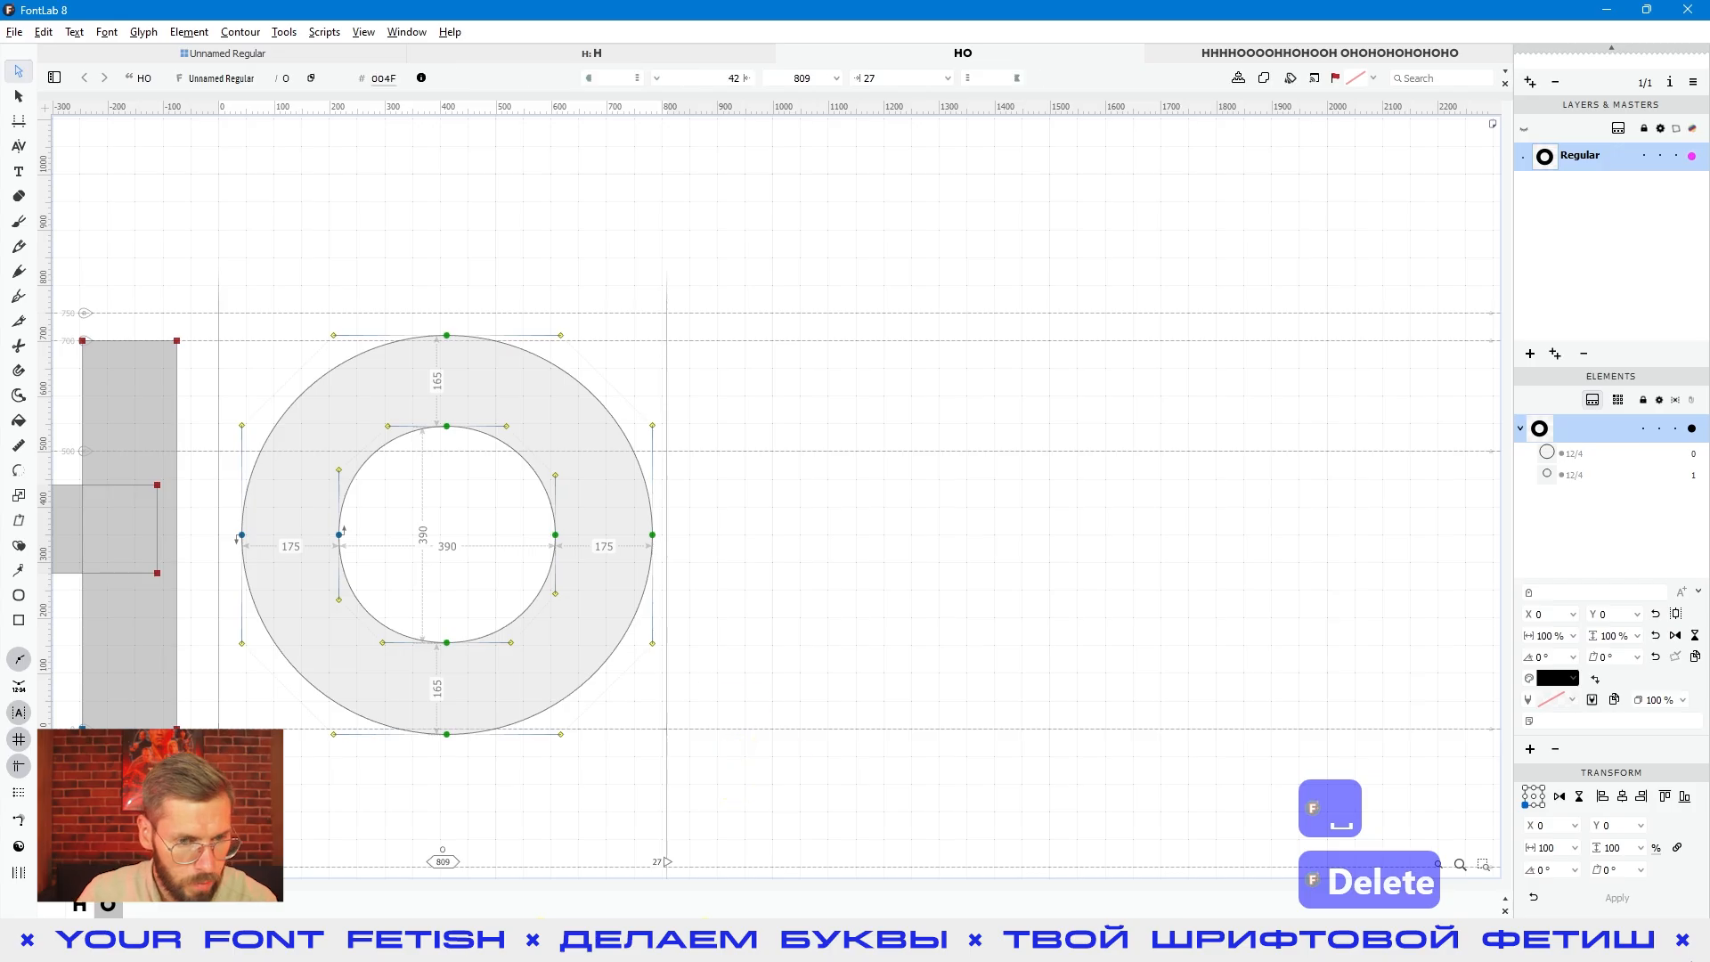
Step: Draw a rounded superellipse with 60% tension, about 723 by 713 units, beside the O
click(19, 595)
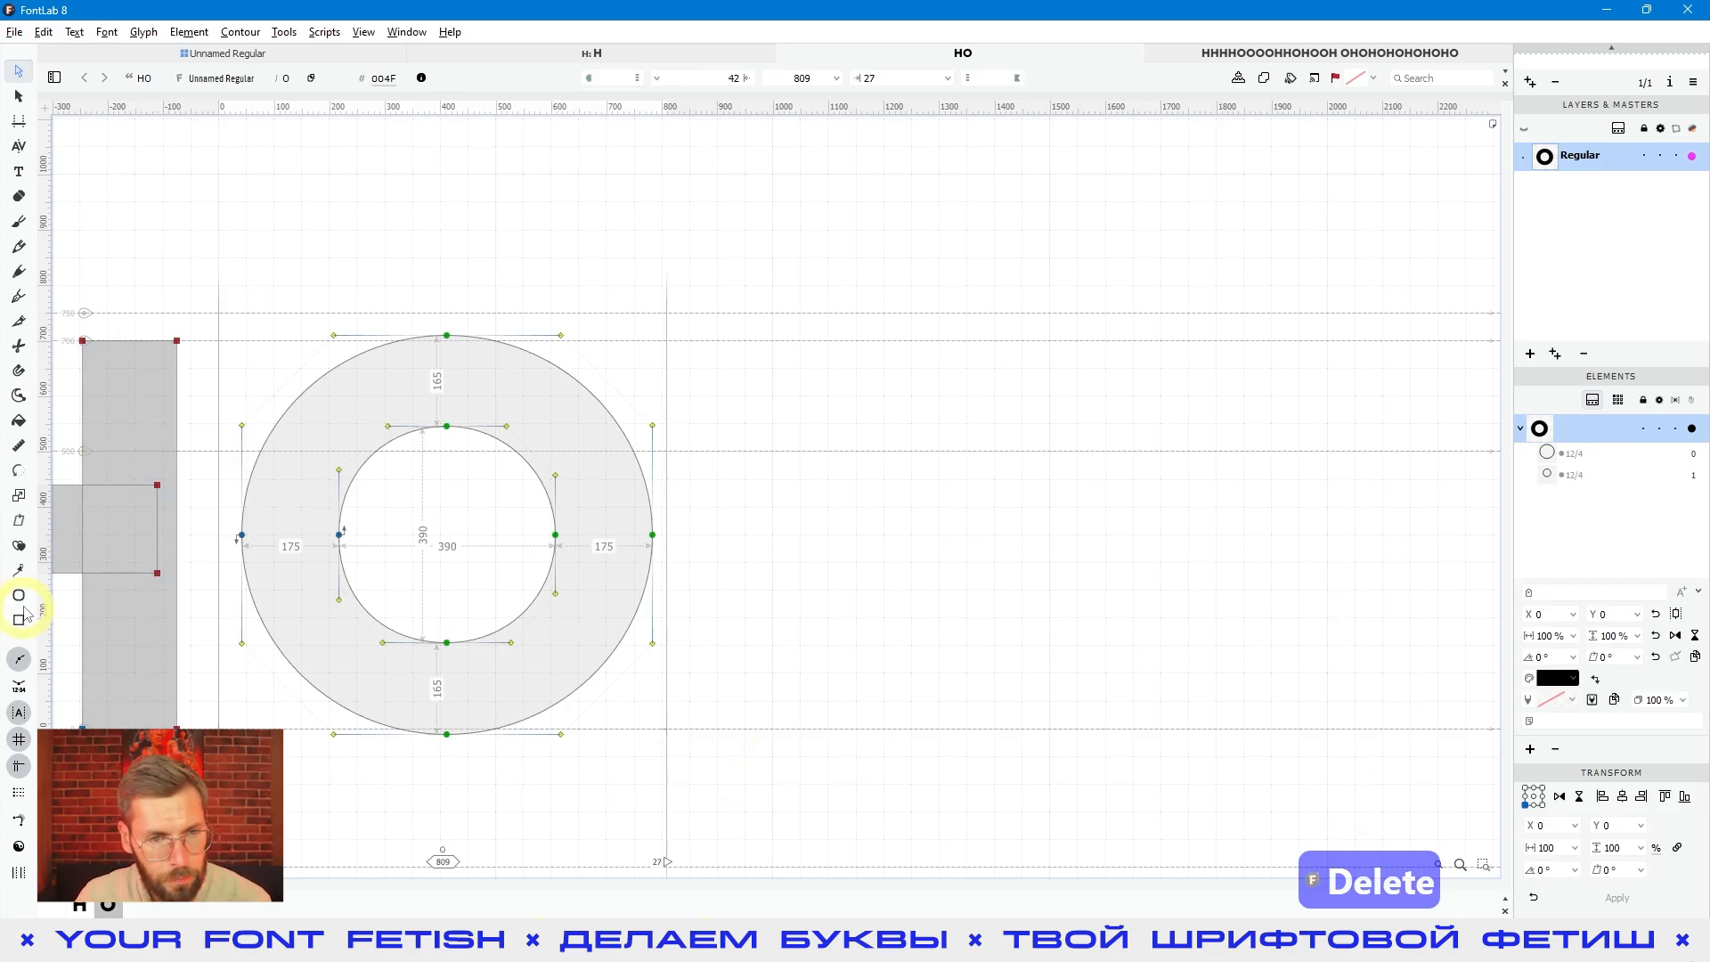
drag(736, 371, 1132, 736)
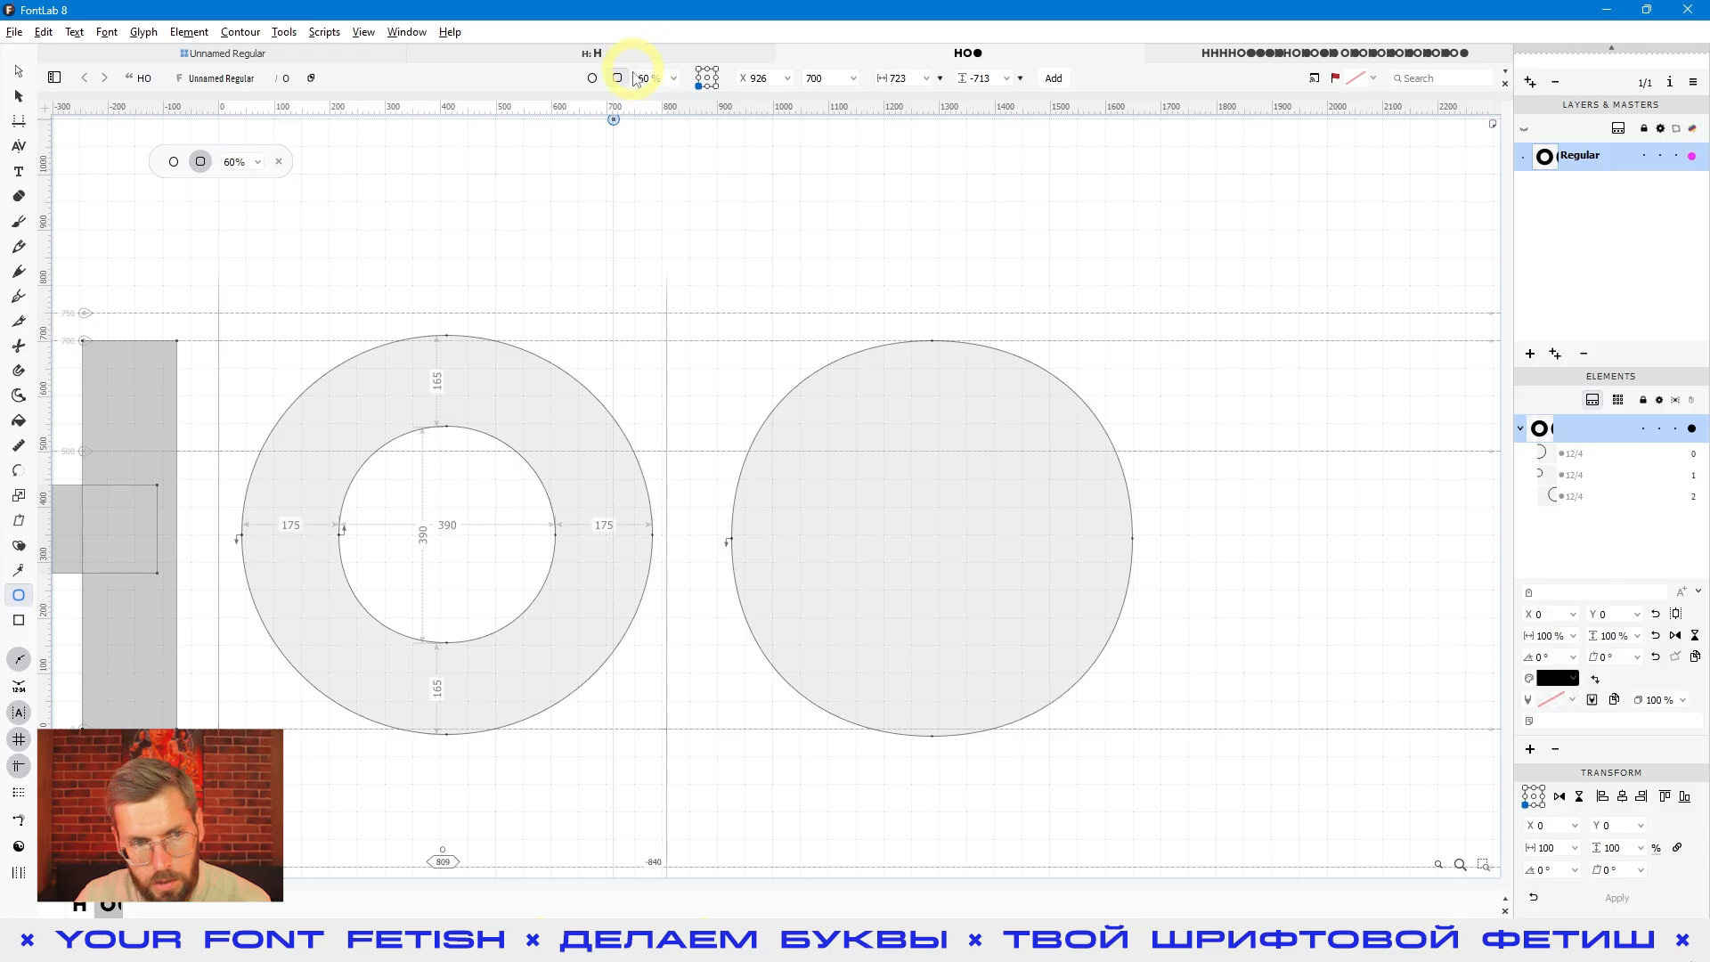
click(19, 70)
click(897, 431)
Step: Delete the 60% superellipse beside the O
click(1141, 360)
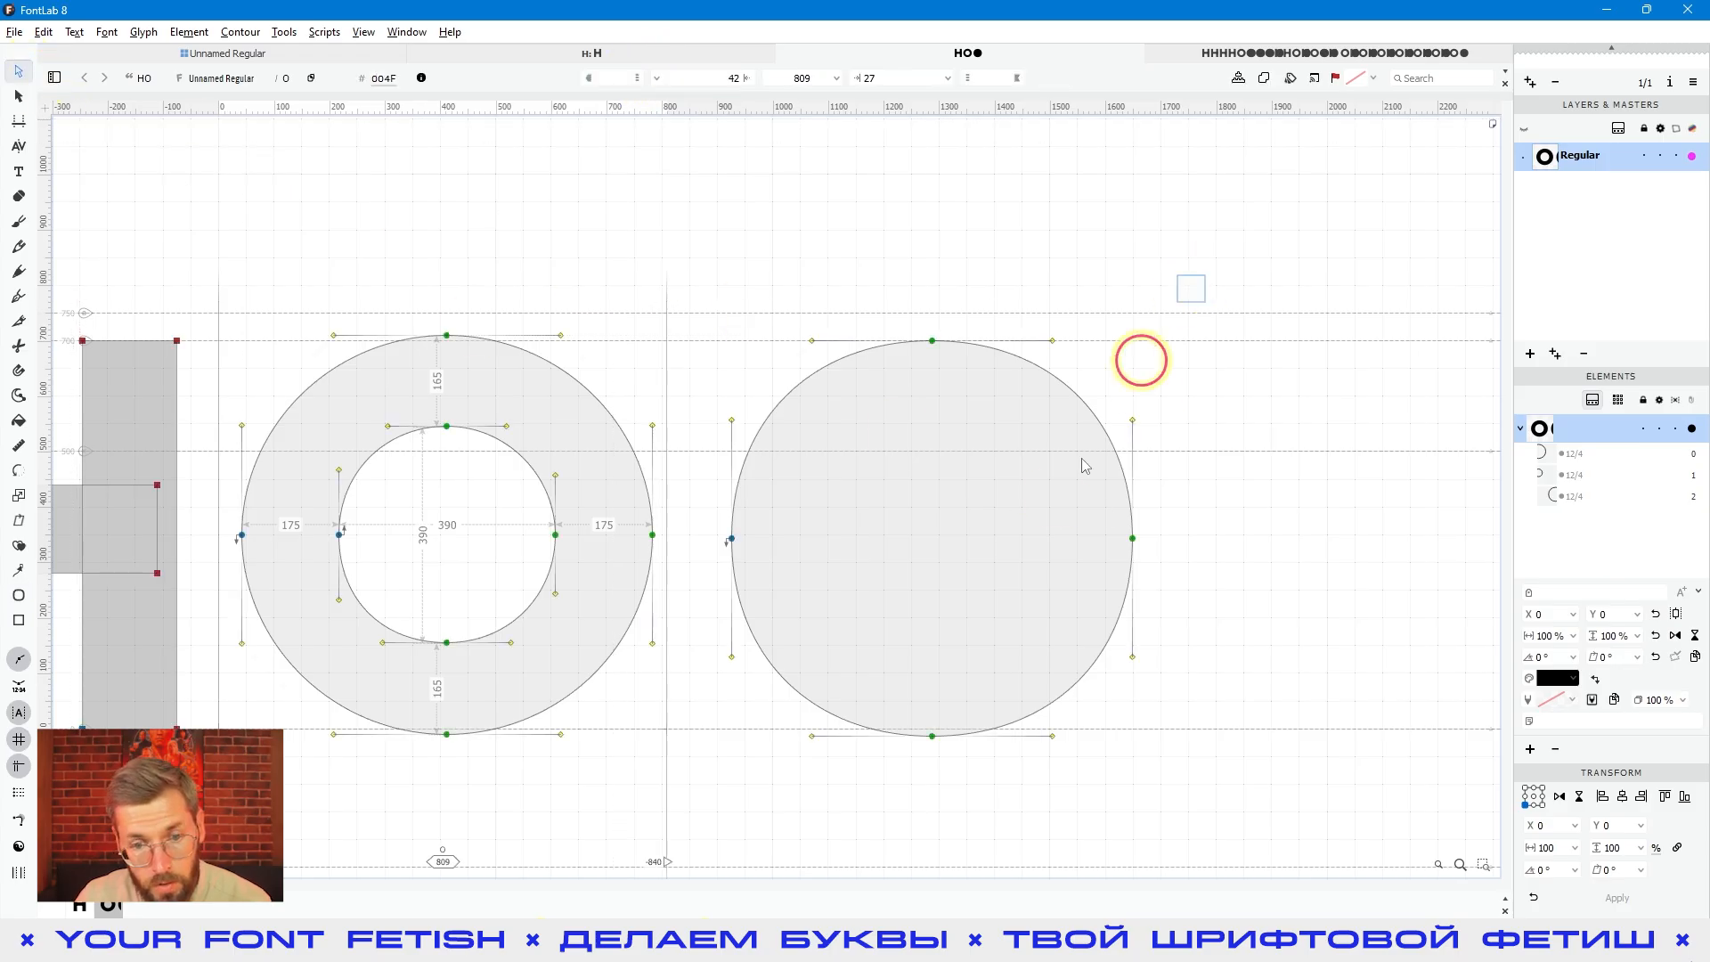
drag(1084, 466, 673, 814)
key(Delete)
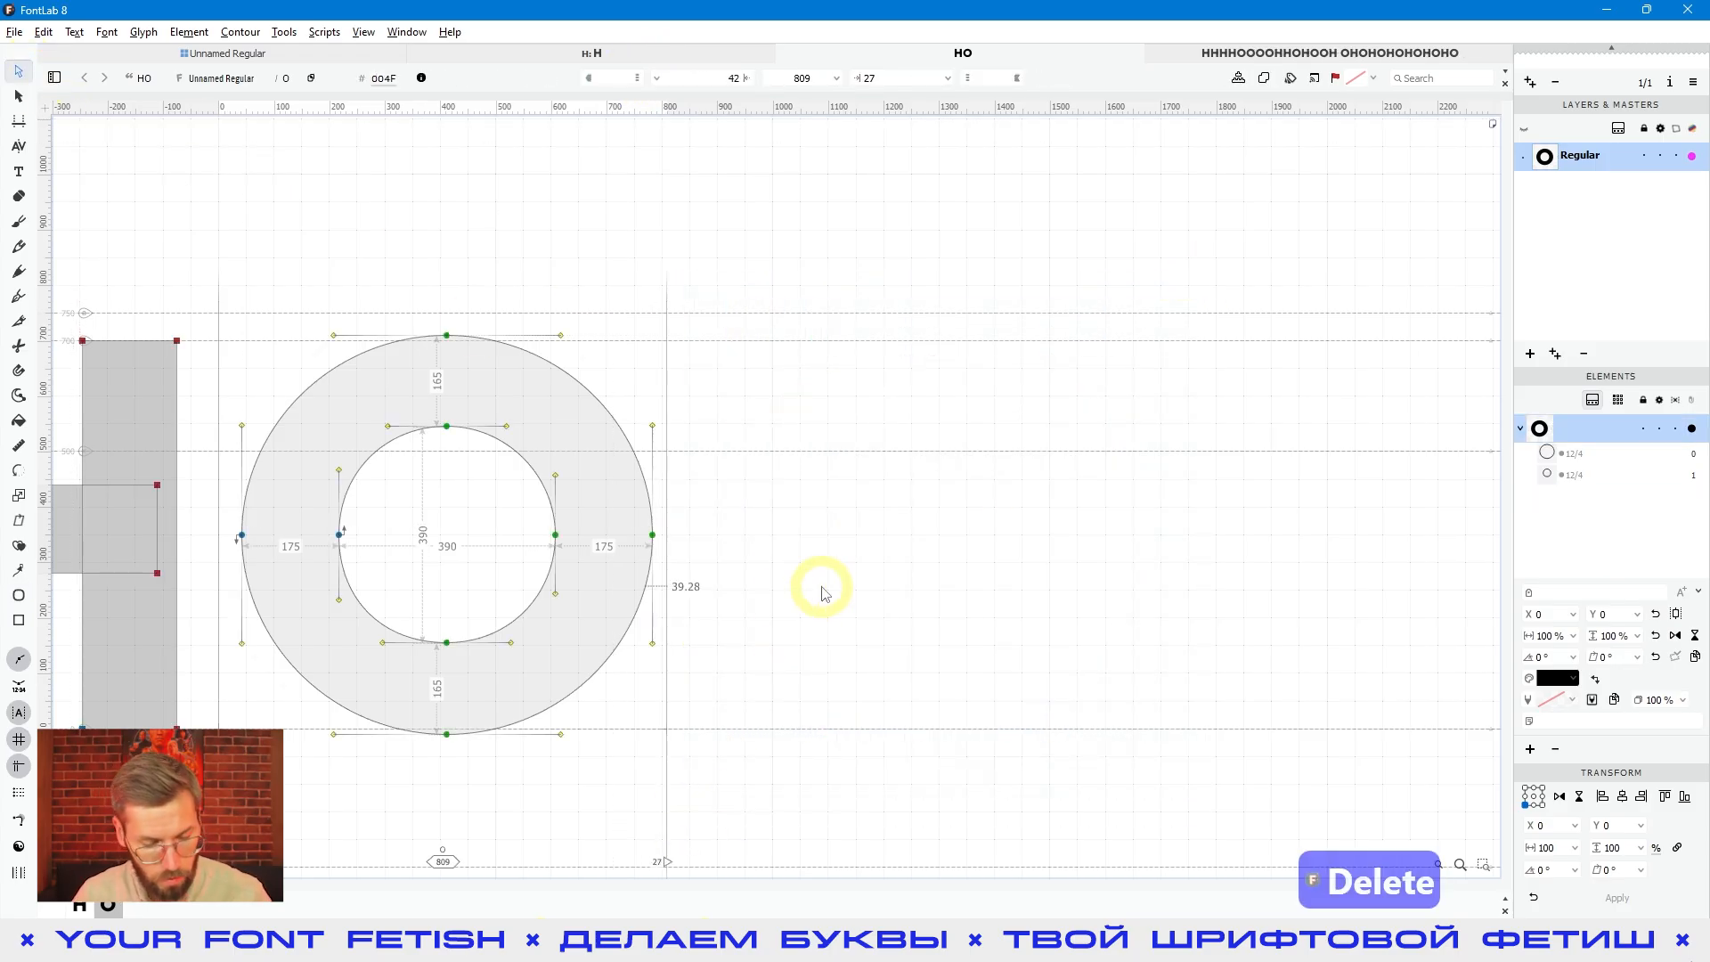
Step: Set the font master's curve tension to 15% in the font dimensions and apply it
key(ctrl+alt+f)
double_click(645, 251)
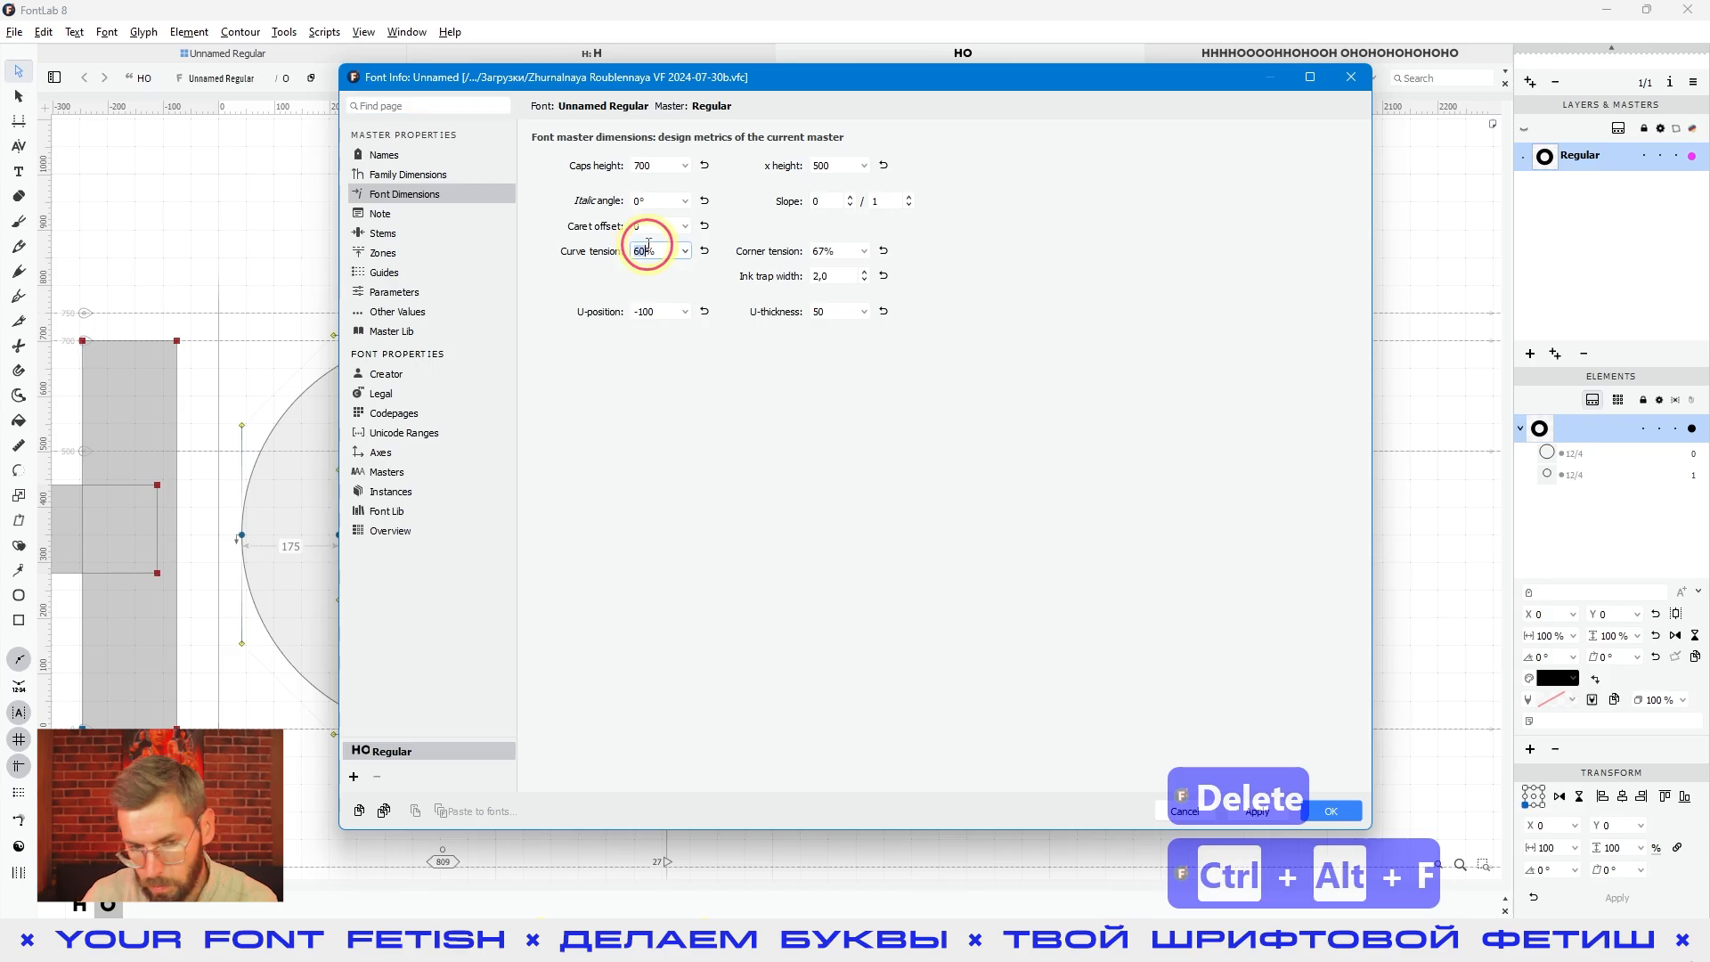
text(15)
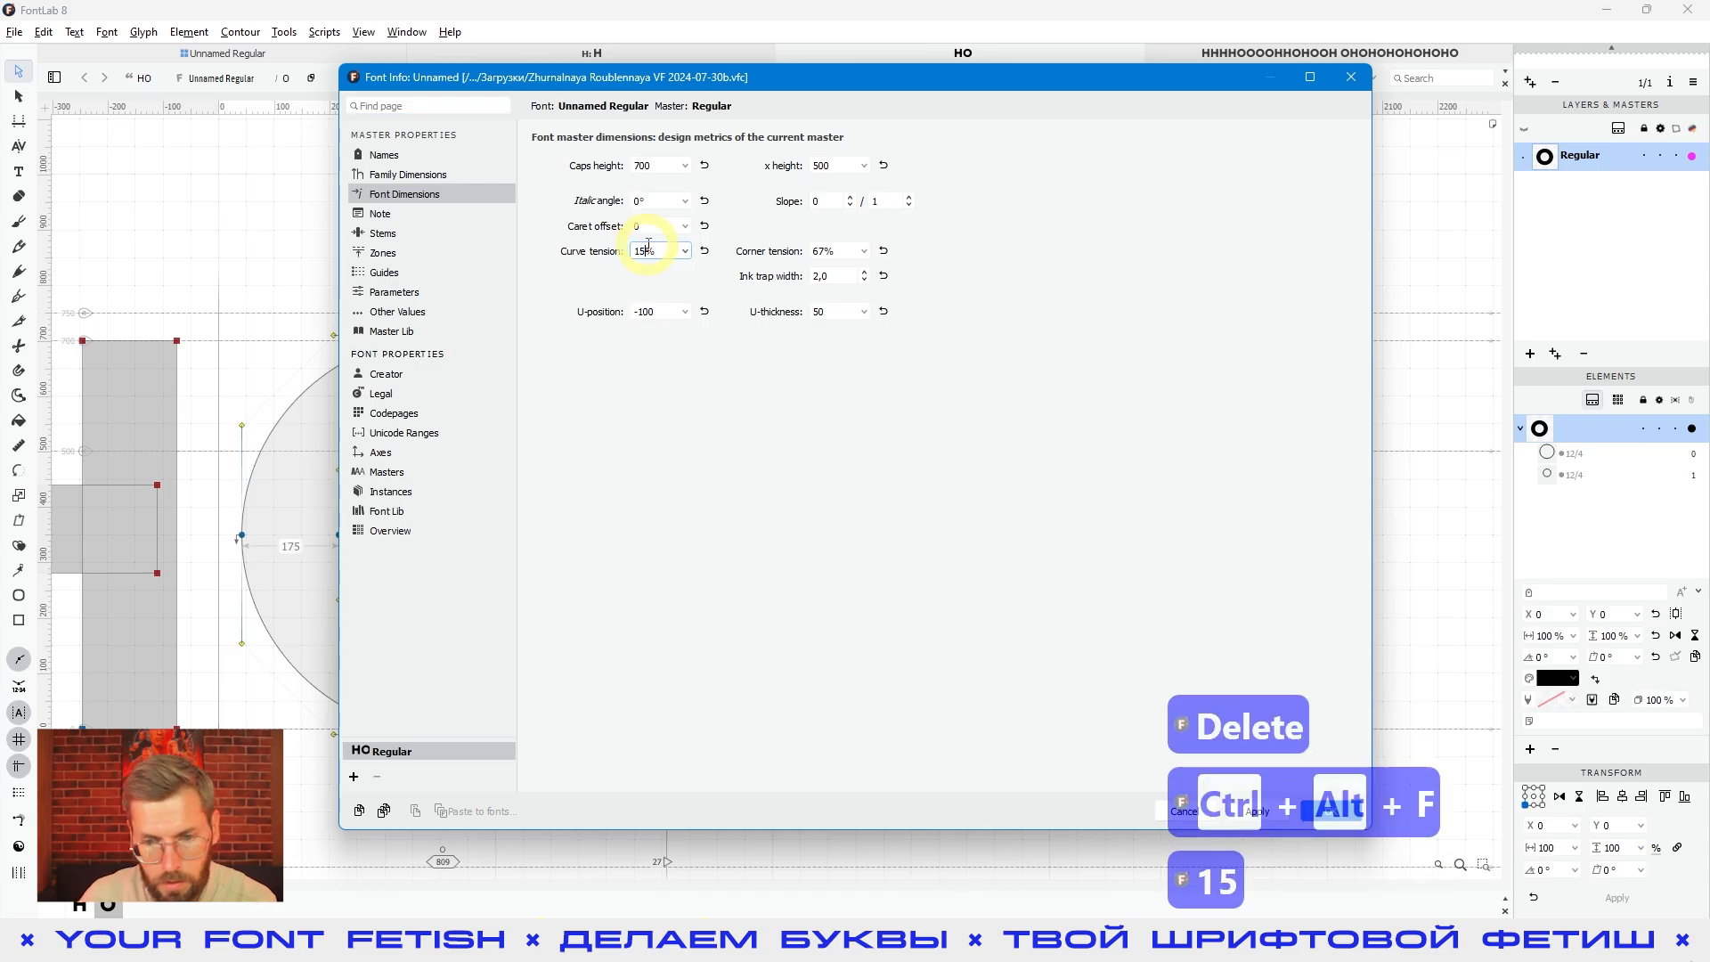
click(1317, 808)
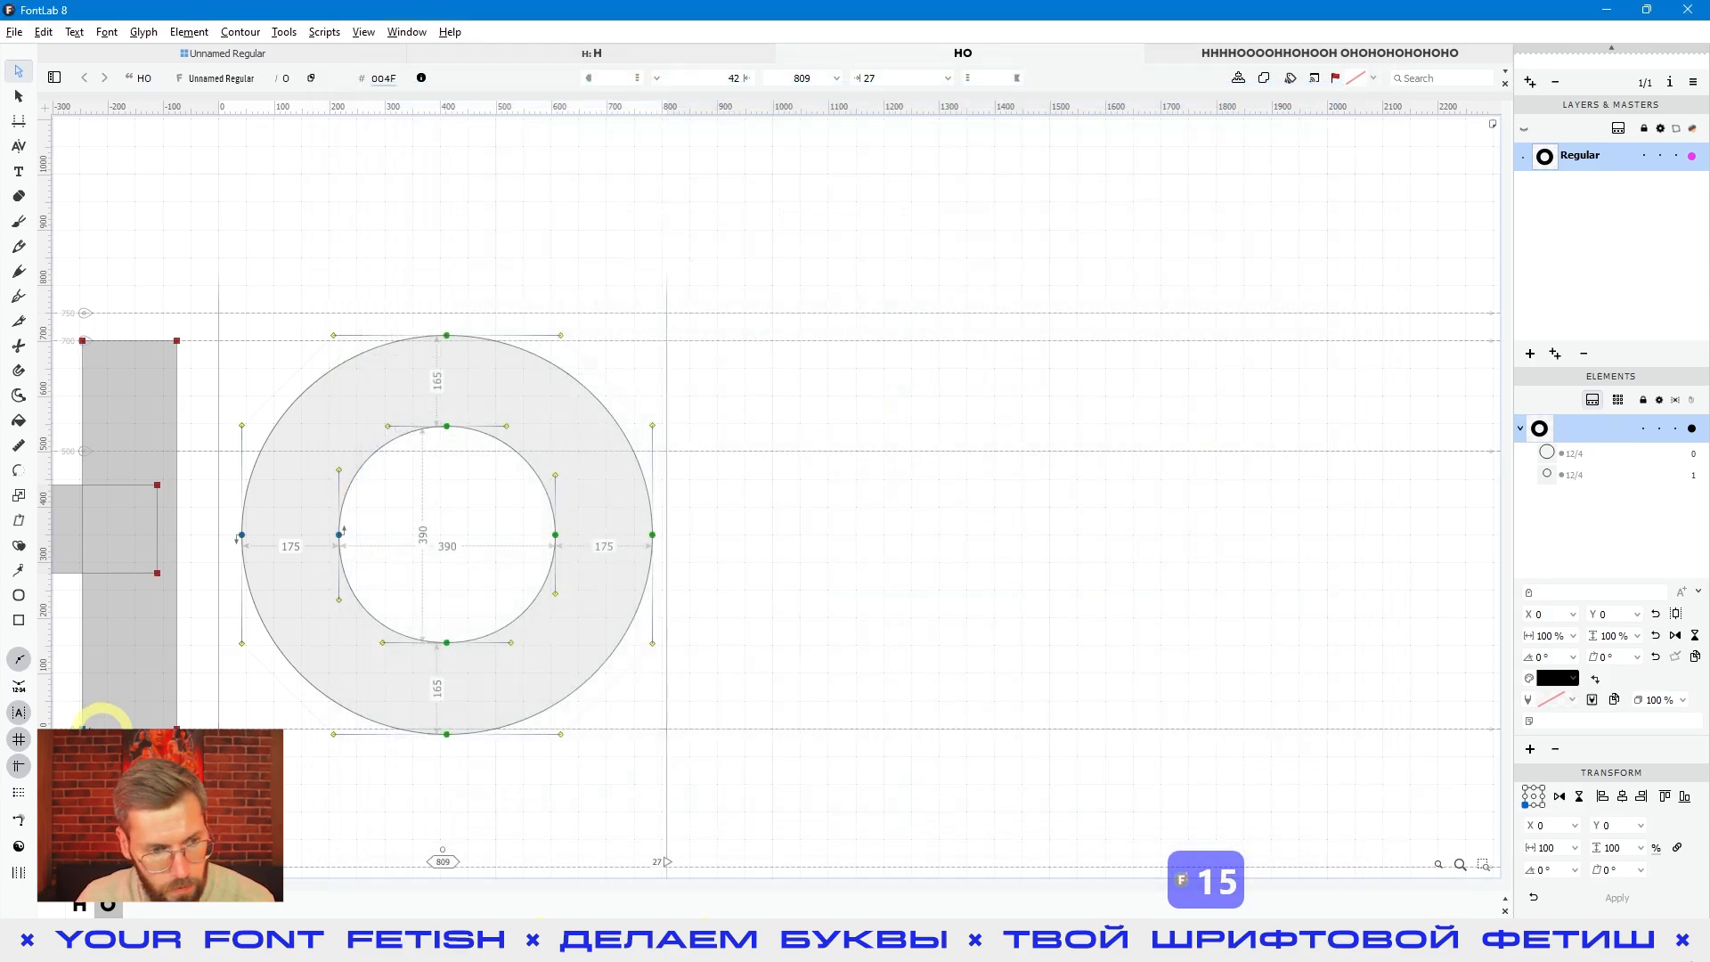
Step: Draw a large superellipse with 15% tension beside the O and two small ones inside it
click(19, 595)
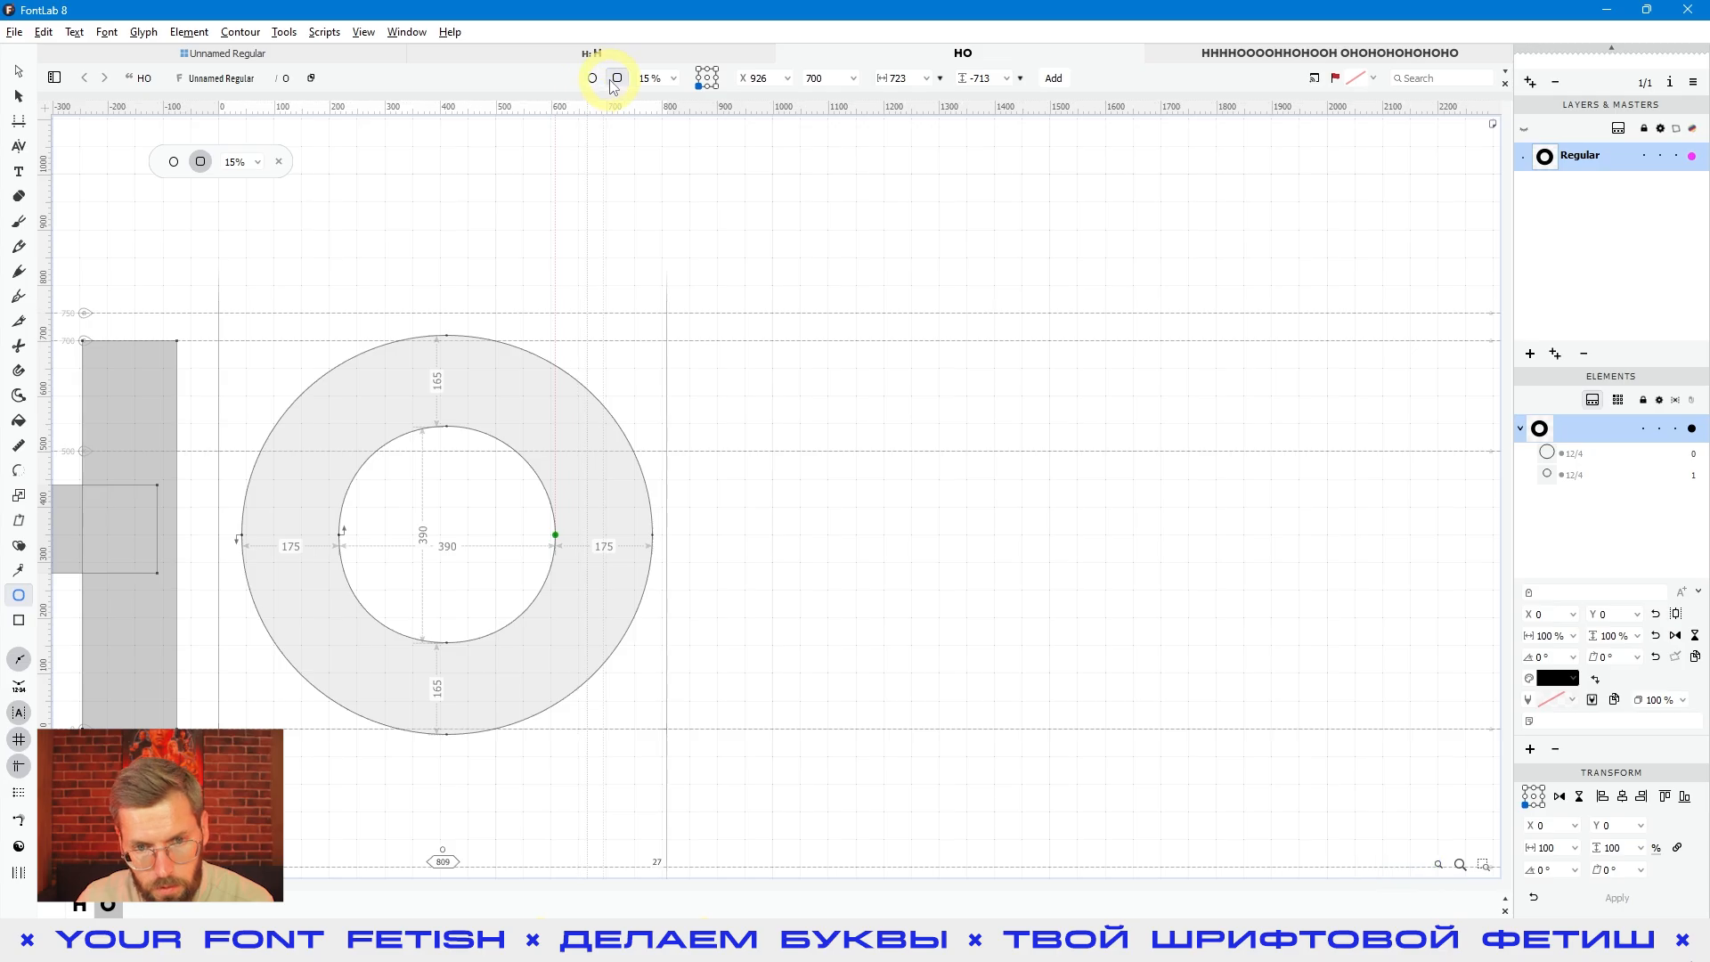
drag(751, 353, 1147, 750)
mouse_move(887, 467)
mouse_down()
mouse_move(1033, 606)
mouse_move(923, 519)
mouse_up()
drag(1004, 572, 1040, 599)
Step: Delete all the 15% test shapes beside the O
click(18, 71)
drag(1233, 331, 709, 835)
key(Delete)
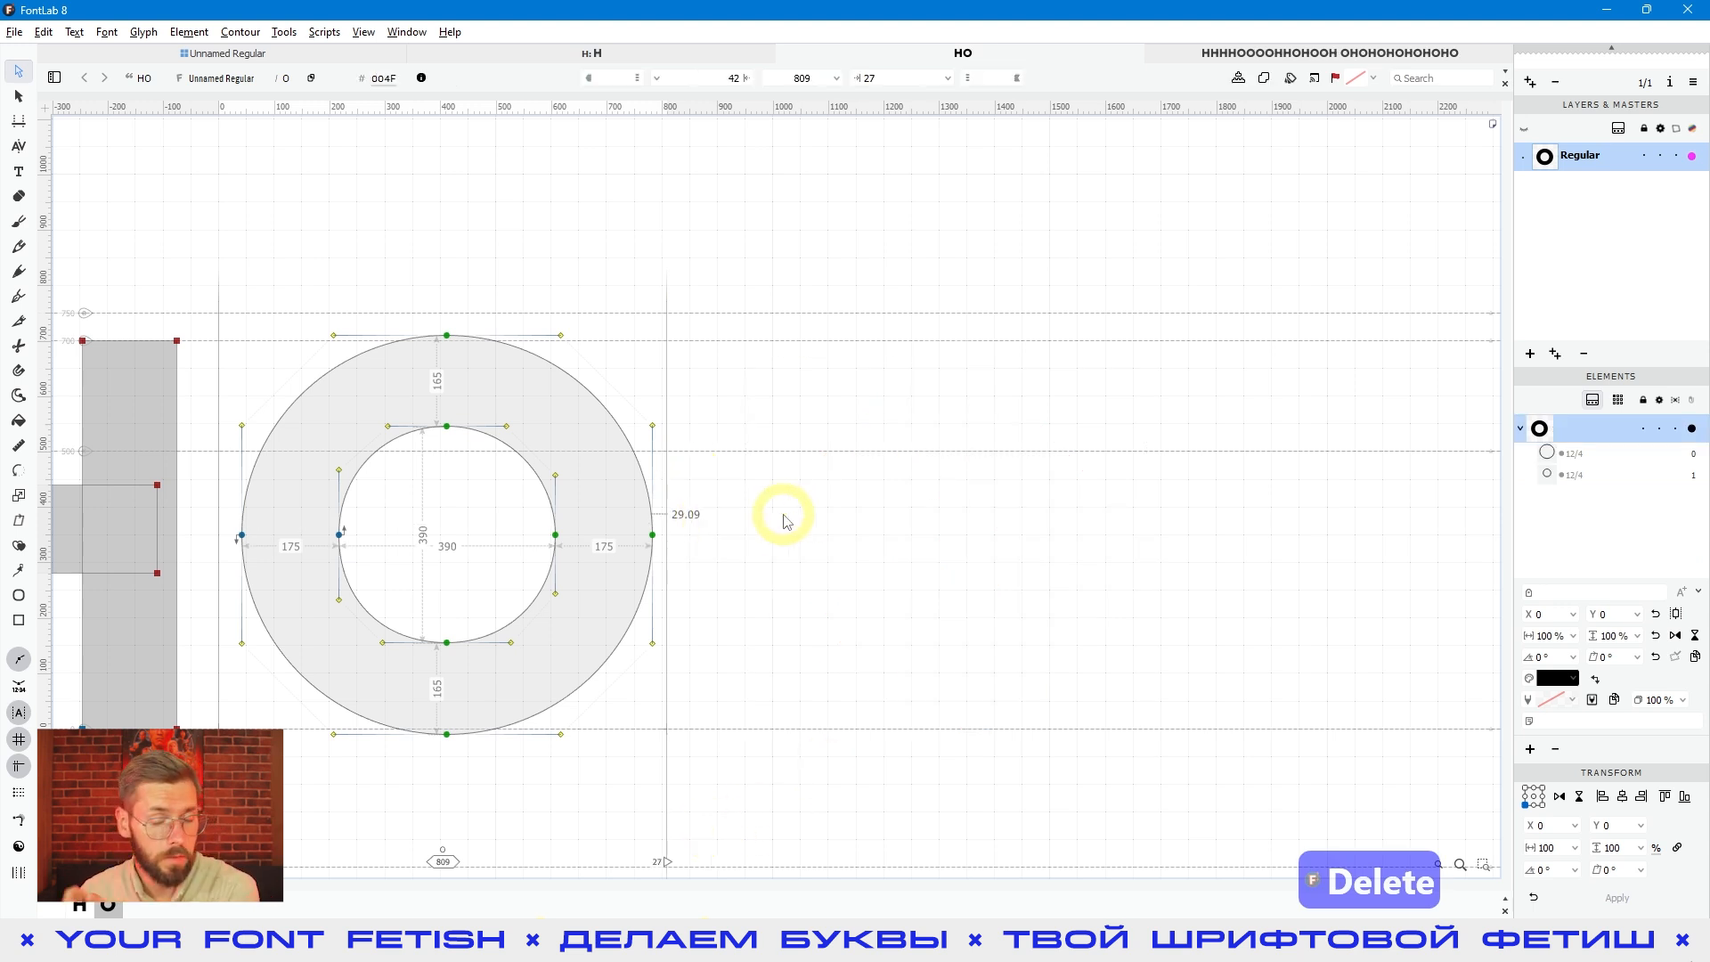
Step: Switch to FastStone Image Viewer to examine the Microgramma Bold Extended specimen, and return to FontLab
click(1198, 940)
scroll(1040, 567, down, 1)
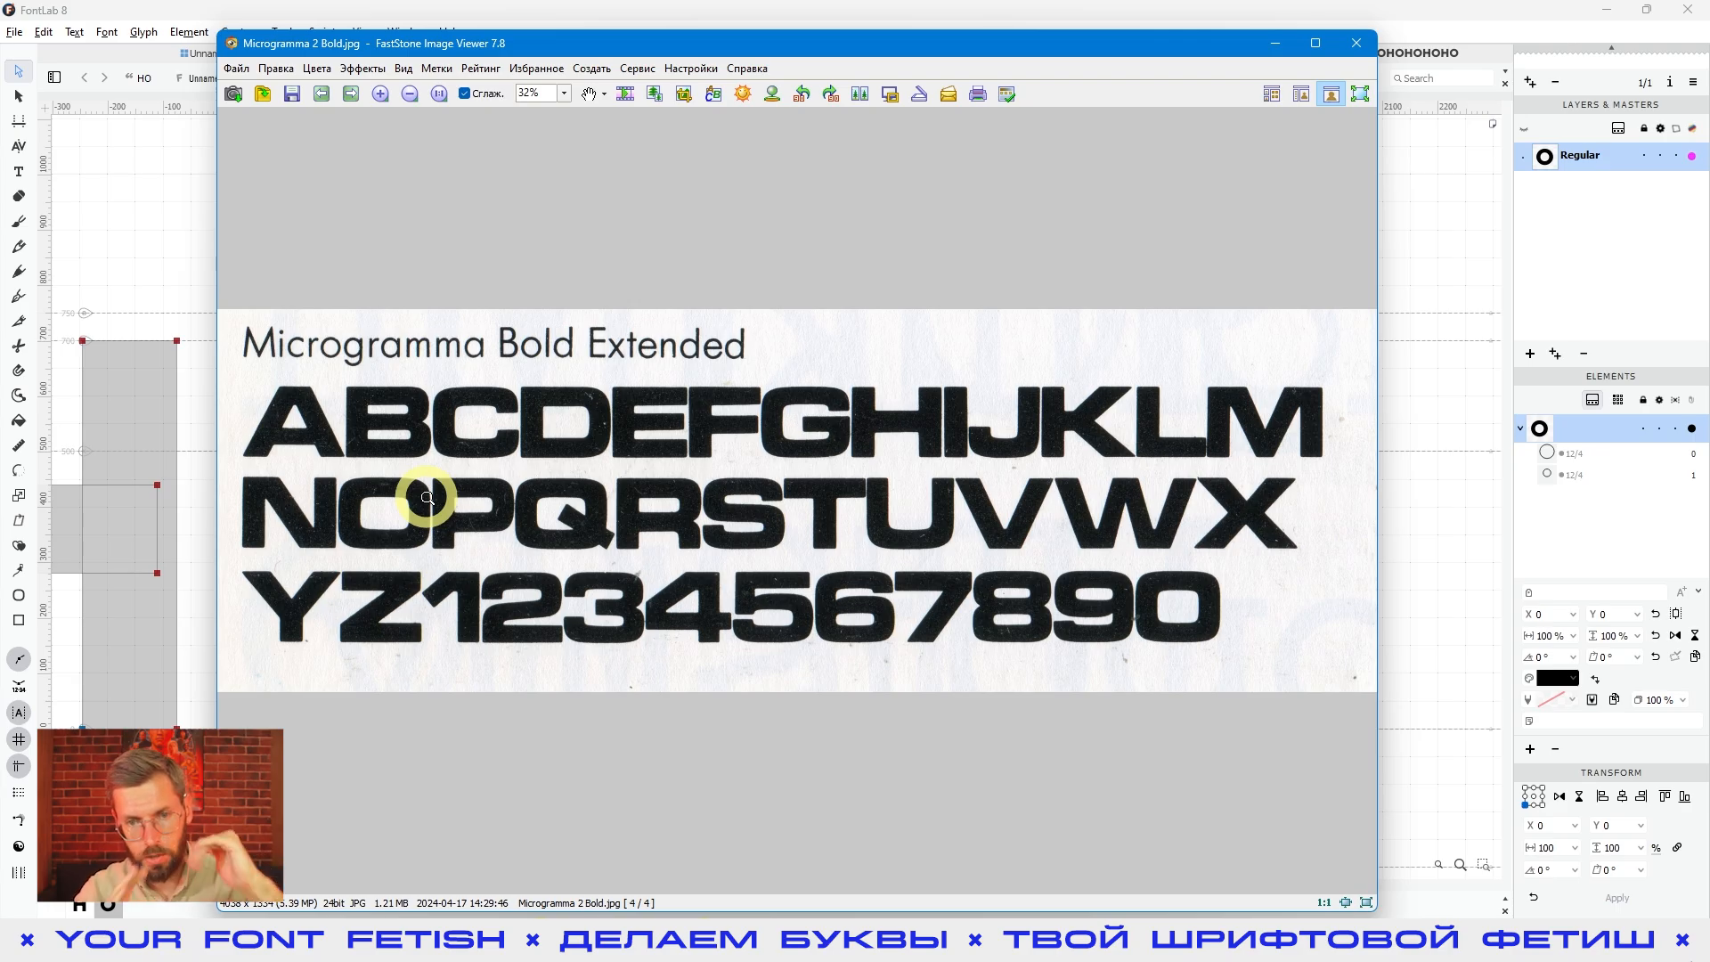
click(1428, 245)
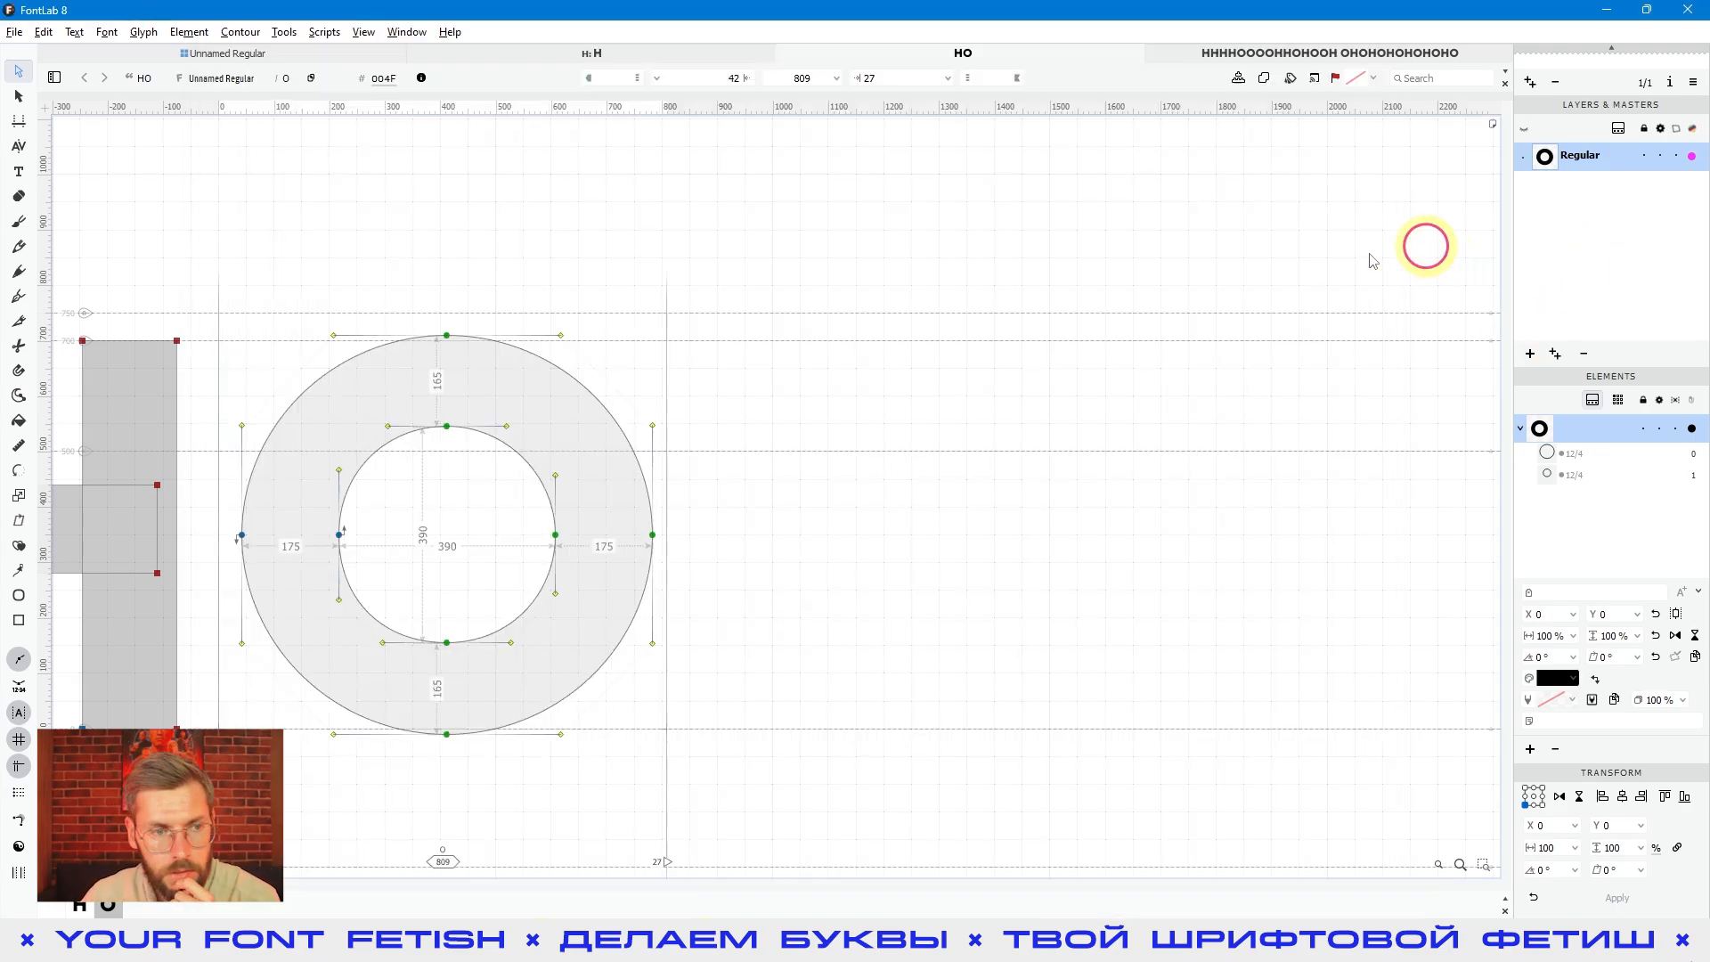
Step: Draw a wide superellipse with 87% tension from baseline to cap height beside the O, and an inner one about 831 by 514 units
click(20, 595)
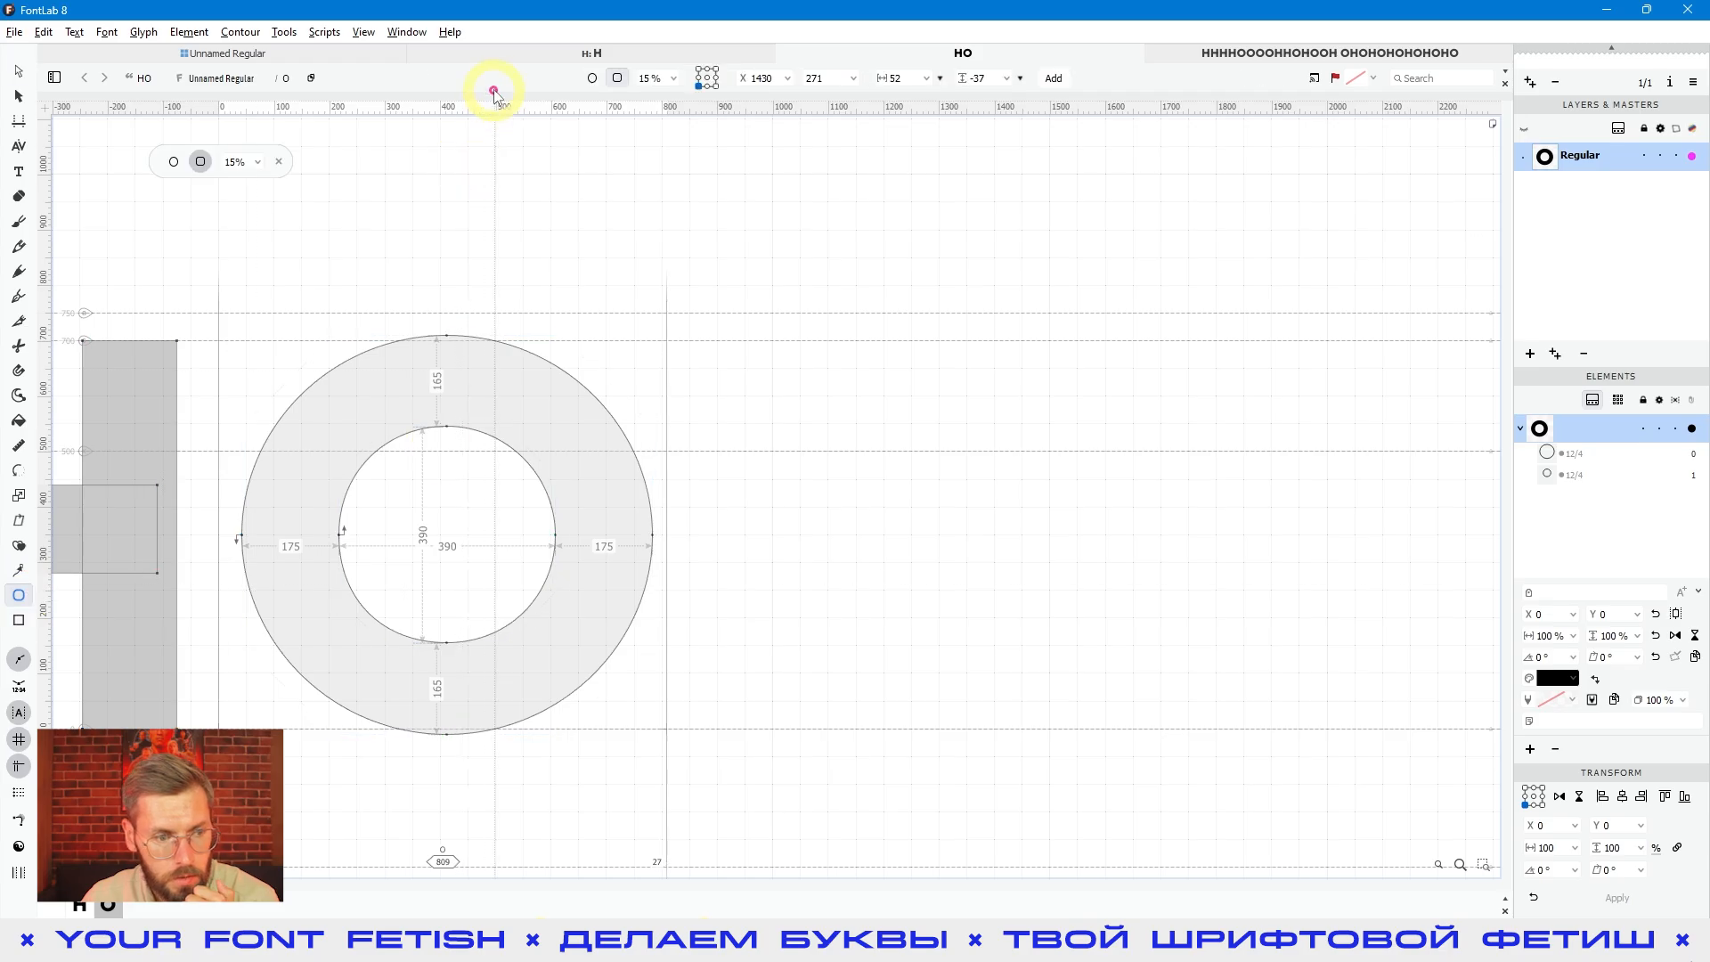
click(675, 79)
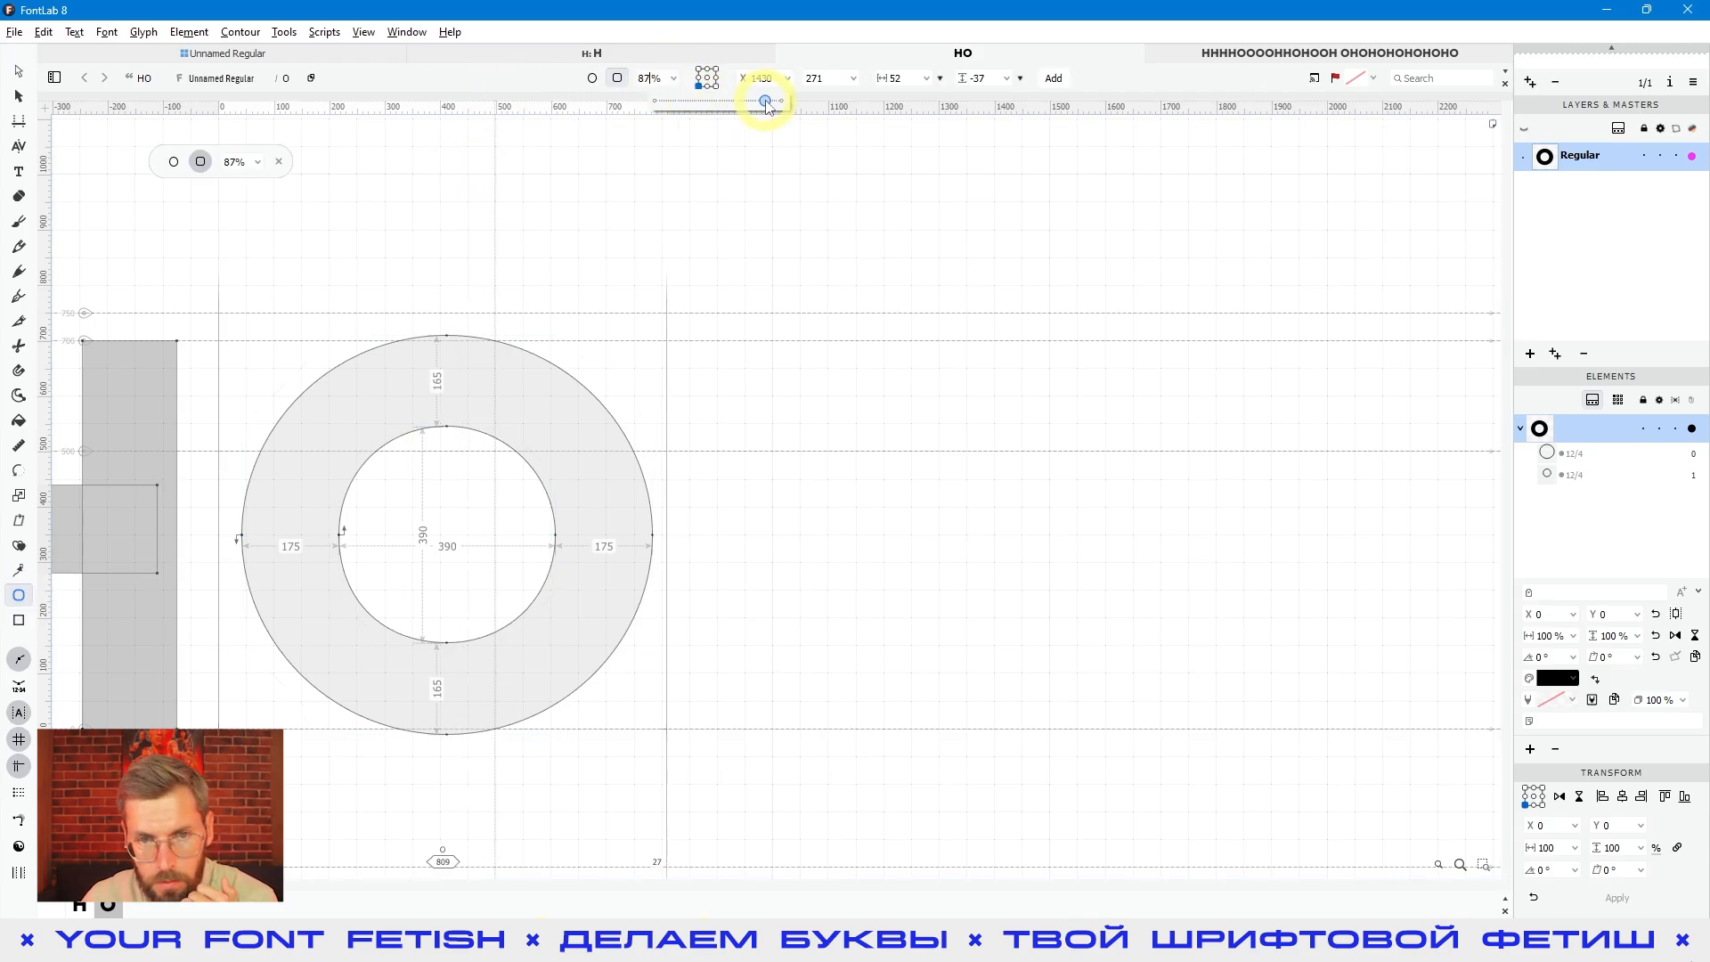
drag(703, 346, 1284, 728)
drag(765, 398, 1224, 680)
Step: Reverse the direction of the inner superellipse's contour to cut a counter in the wide shape
key(a)
click(819, 447)
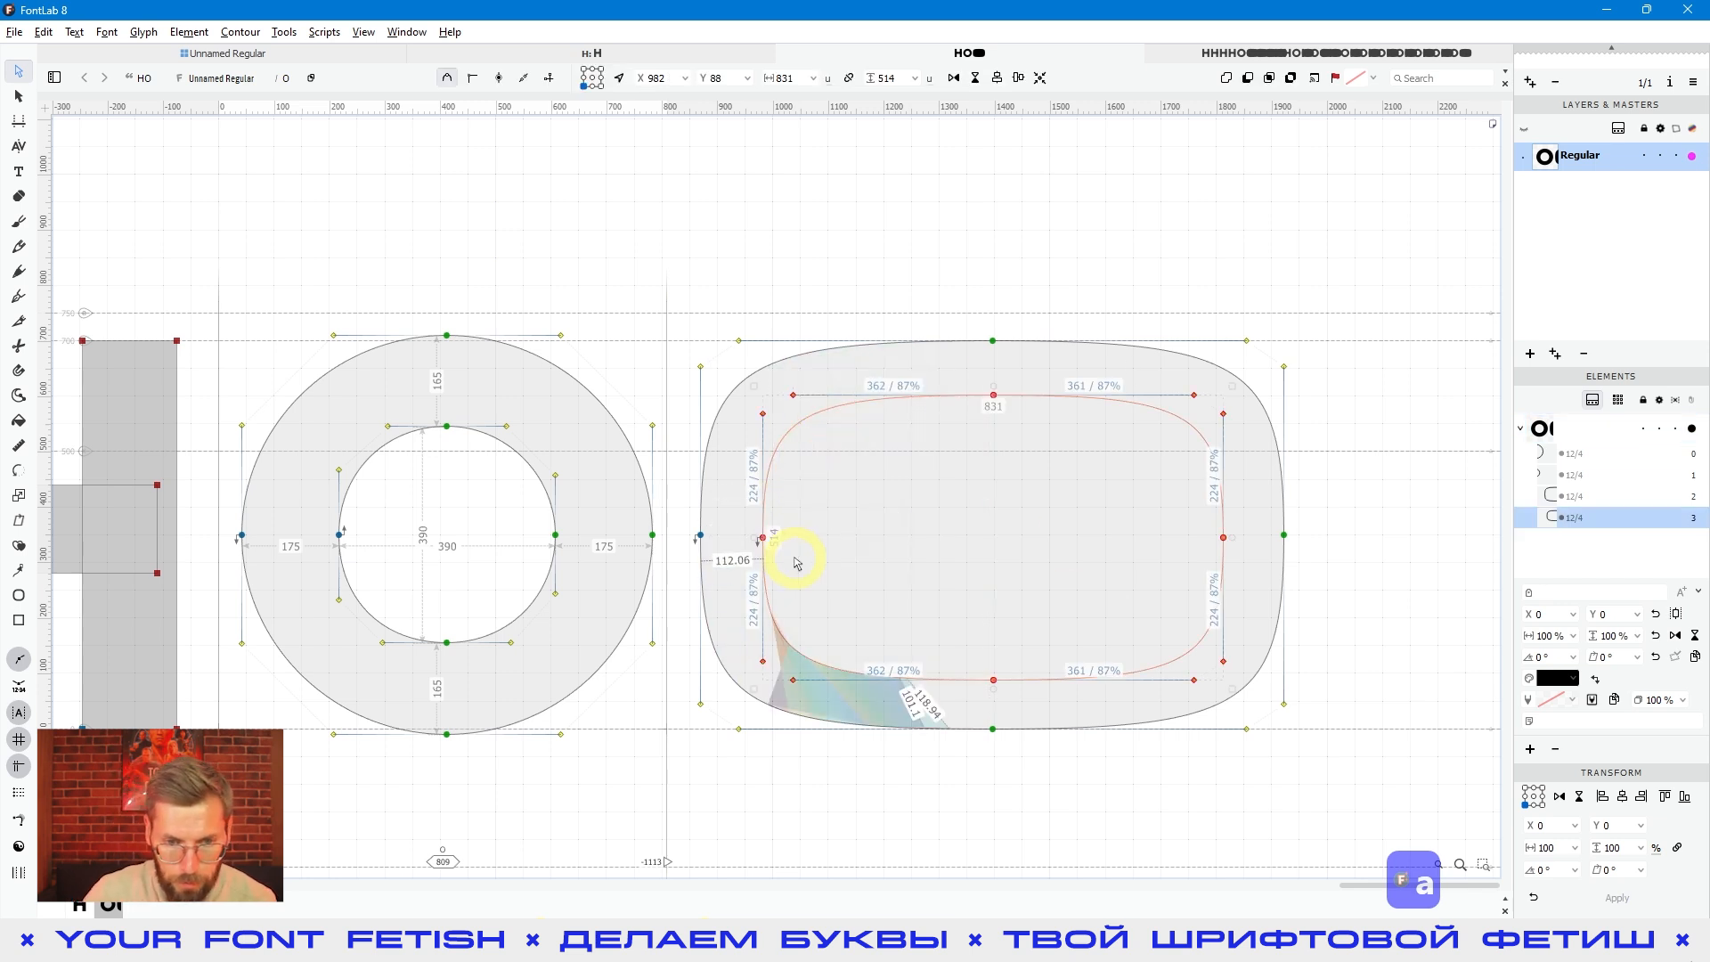
right_click(763, 539)
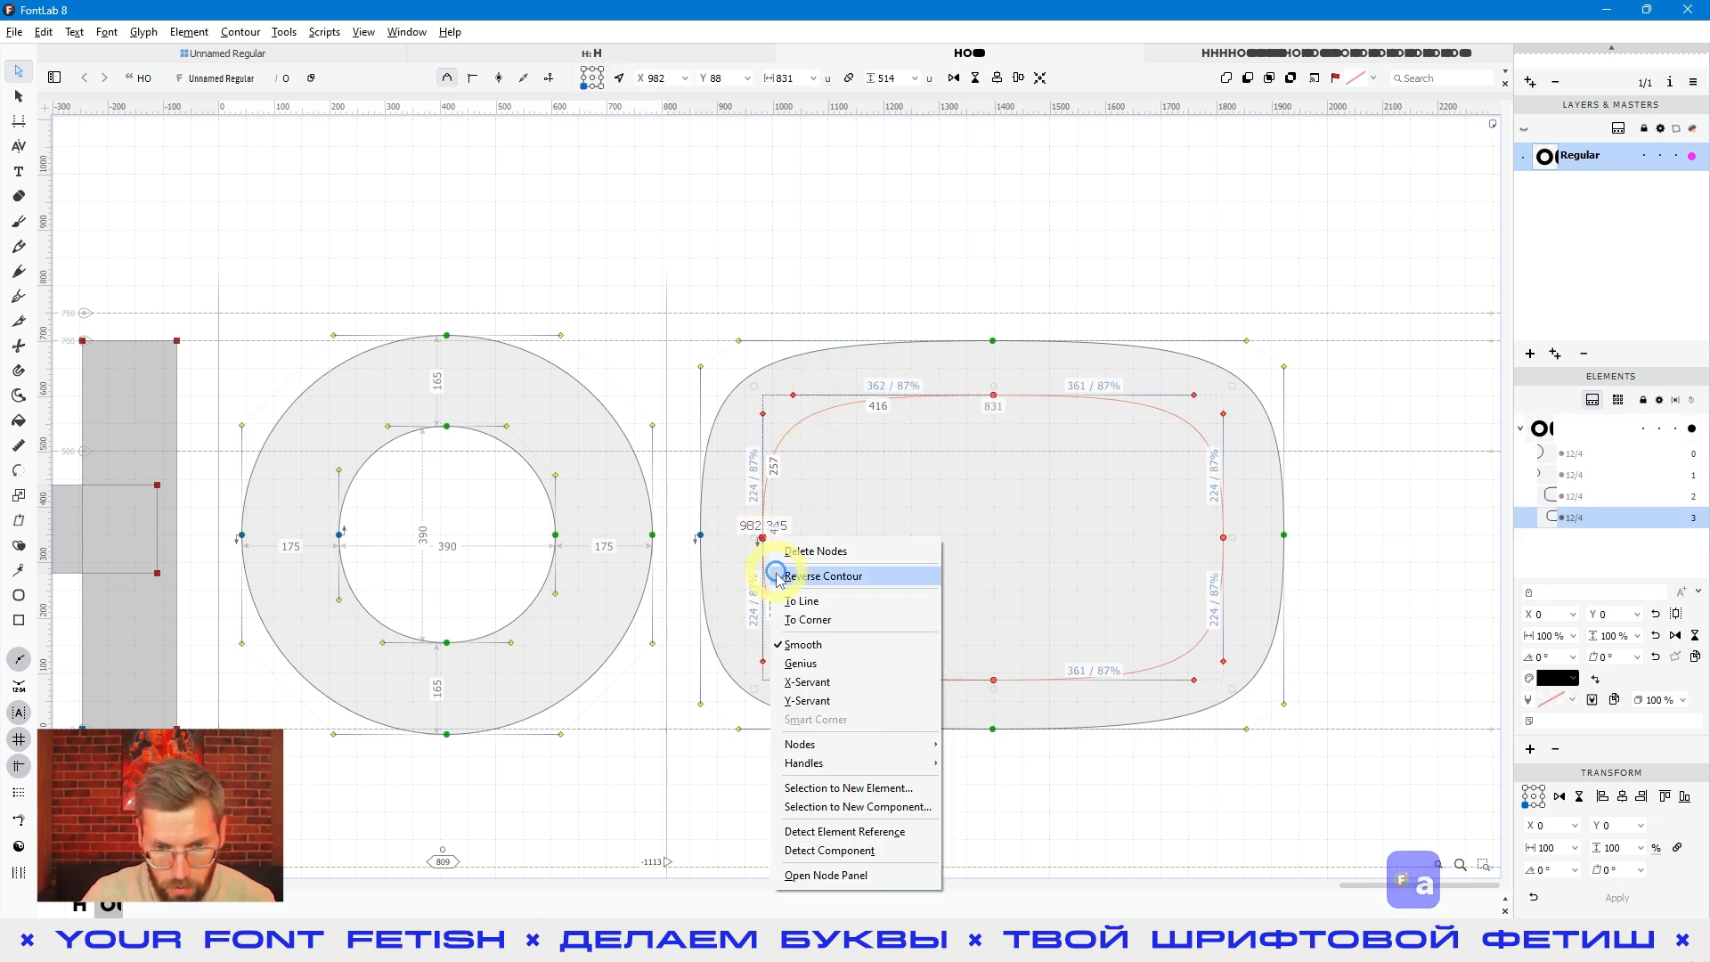
click(783, 554)
Step: Preview the filled wide O and compare it with the Microgramma Bold Extended specimen in FastStone Image Viewer
key(space)
drag(1147, 534, 1102, 514)
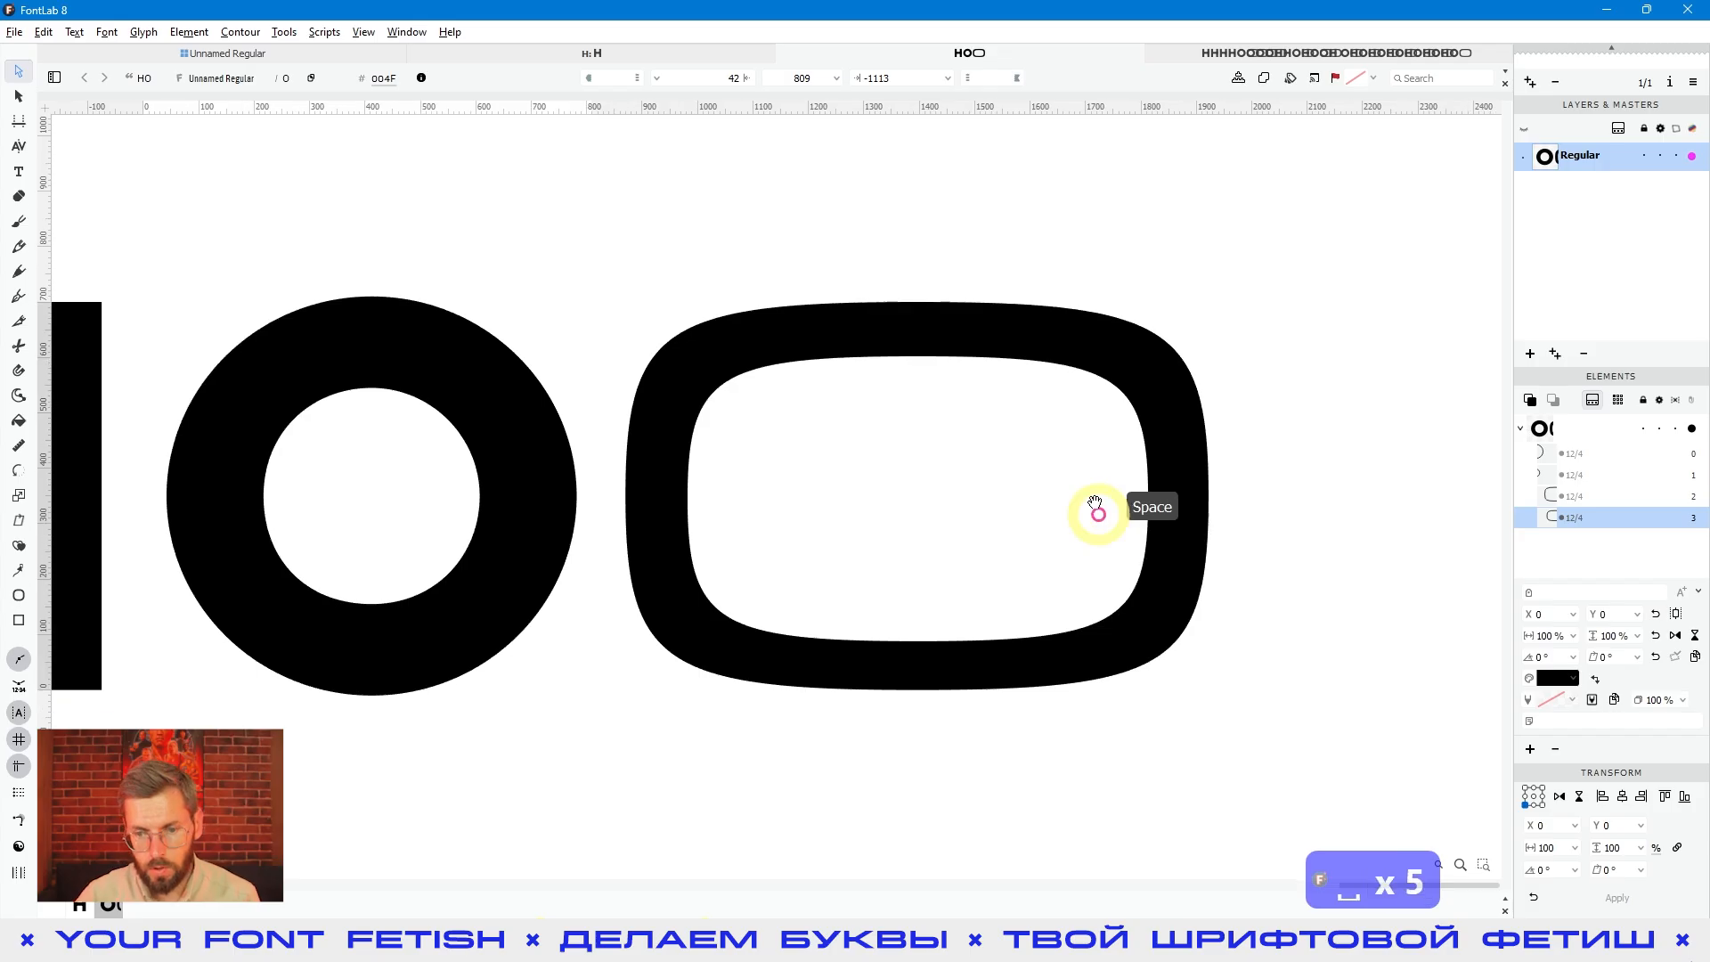
key(alt+Tab)
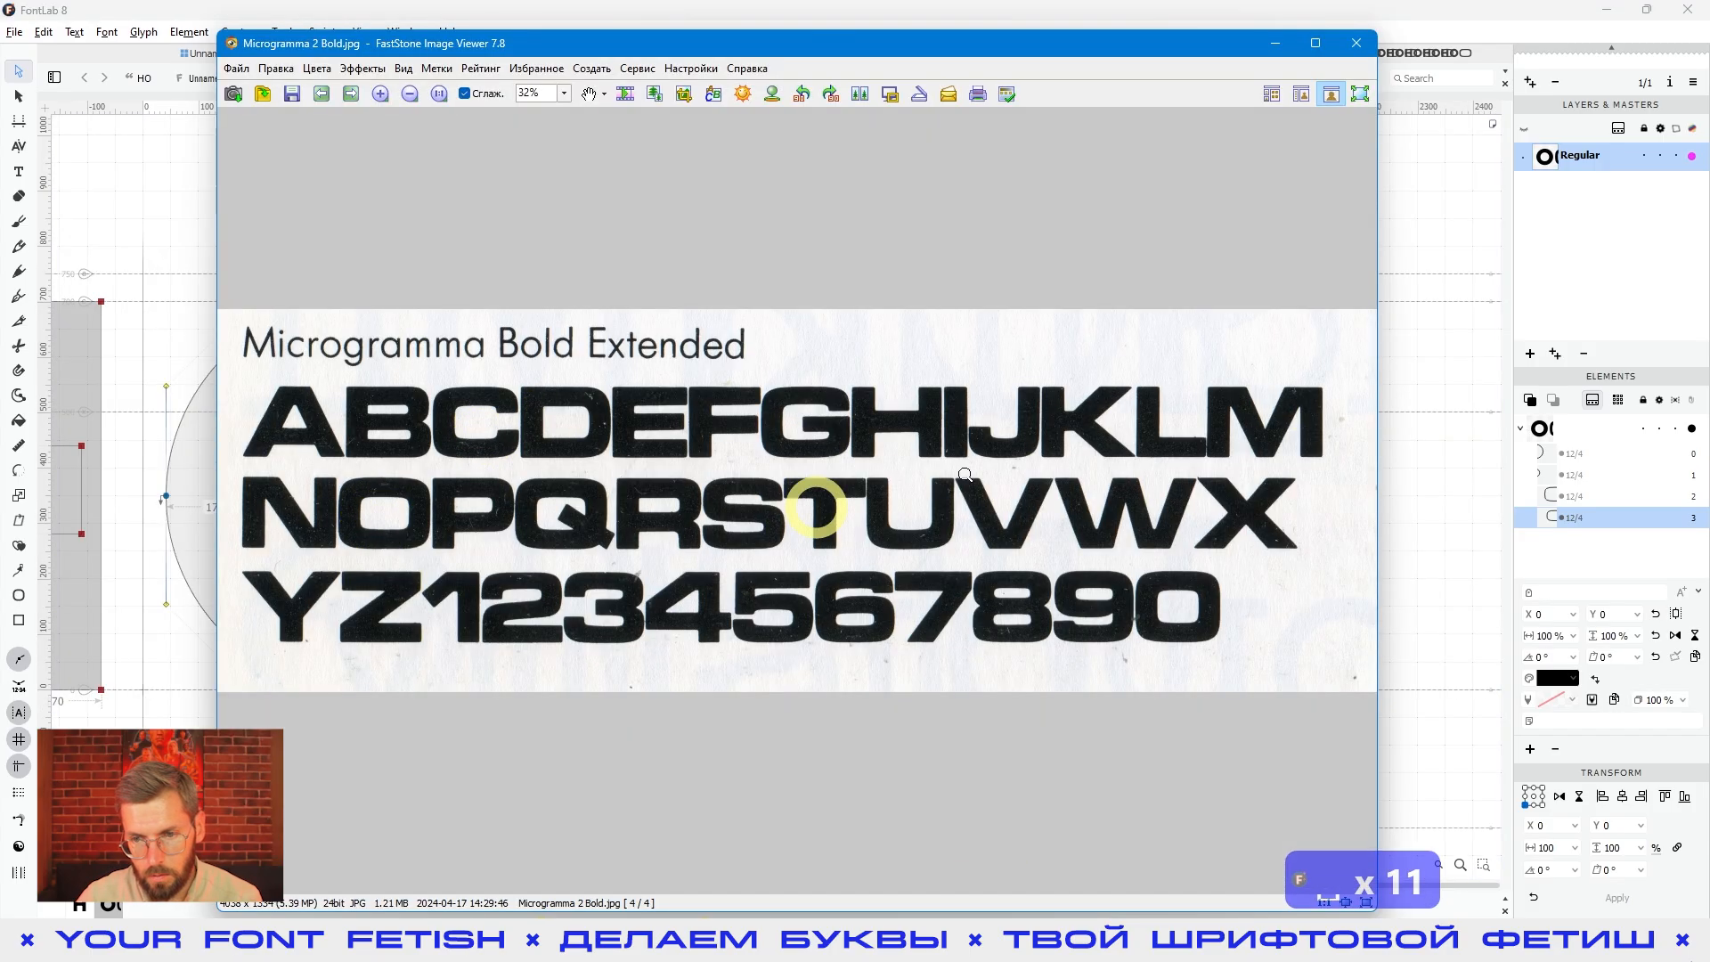
click(1435, 462)
Step: Delete both contours of the wide test O
drag(1288, 222, 604, 782)
key(Delete)
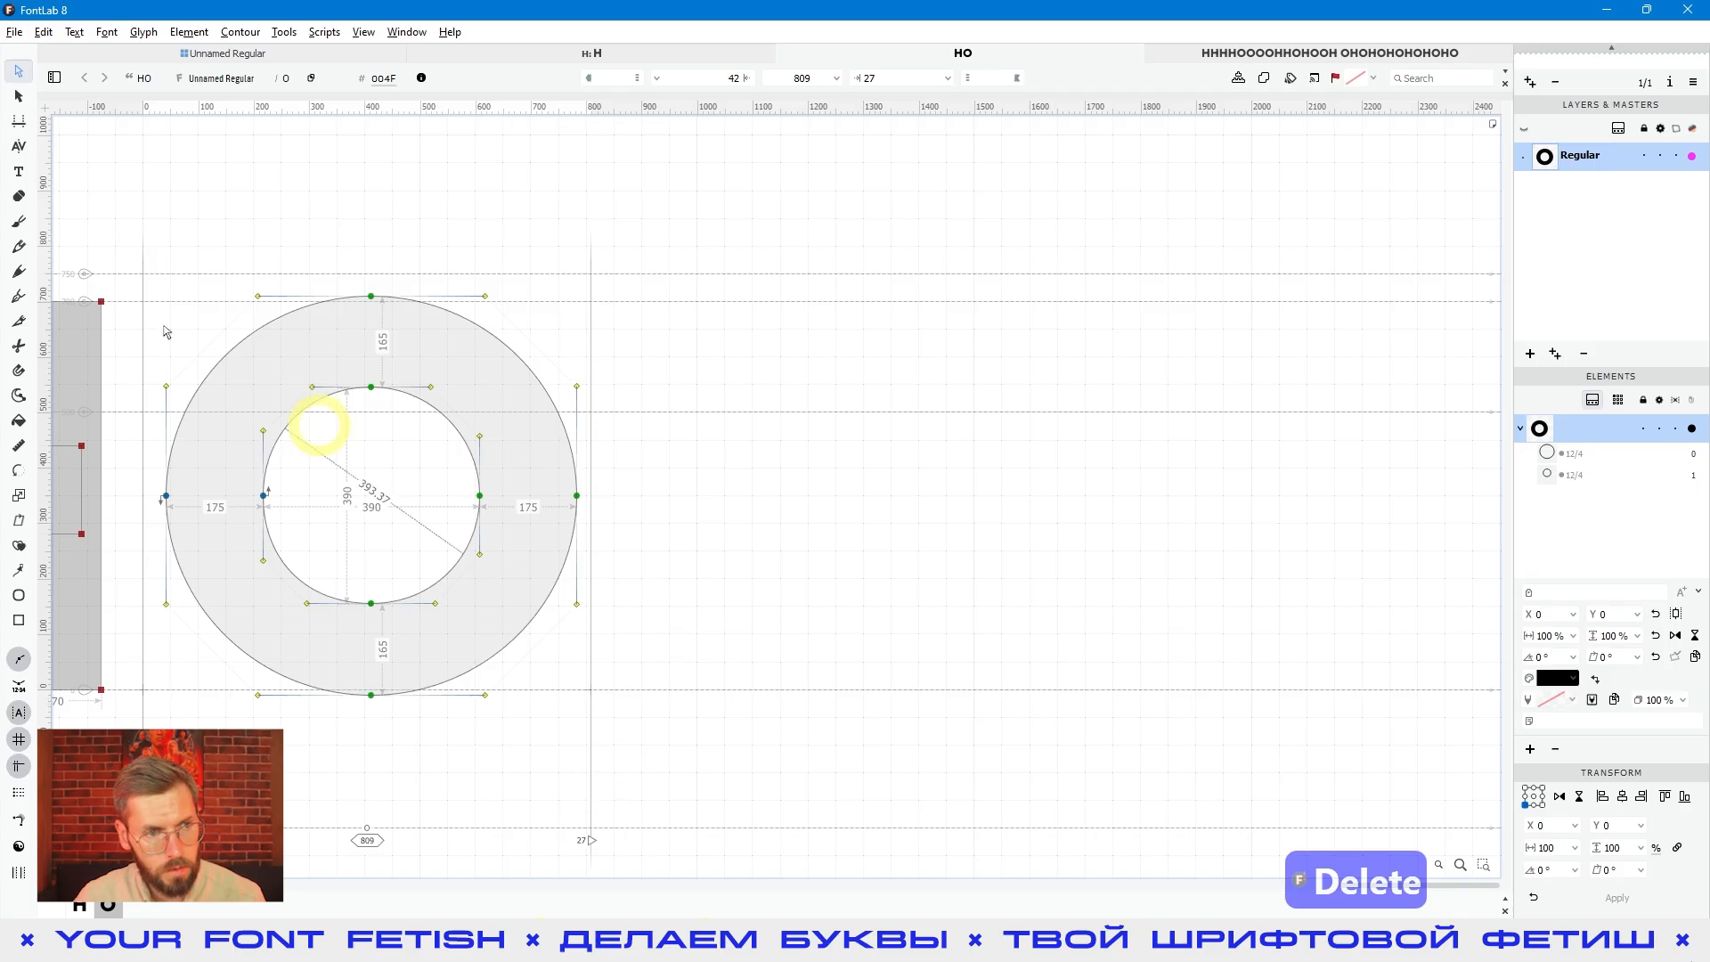
Step: Set the current font master's curve tension to 60% in its font dimensions and apply the change
click(16, 34)
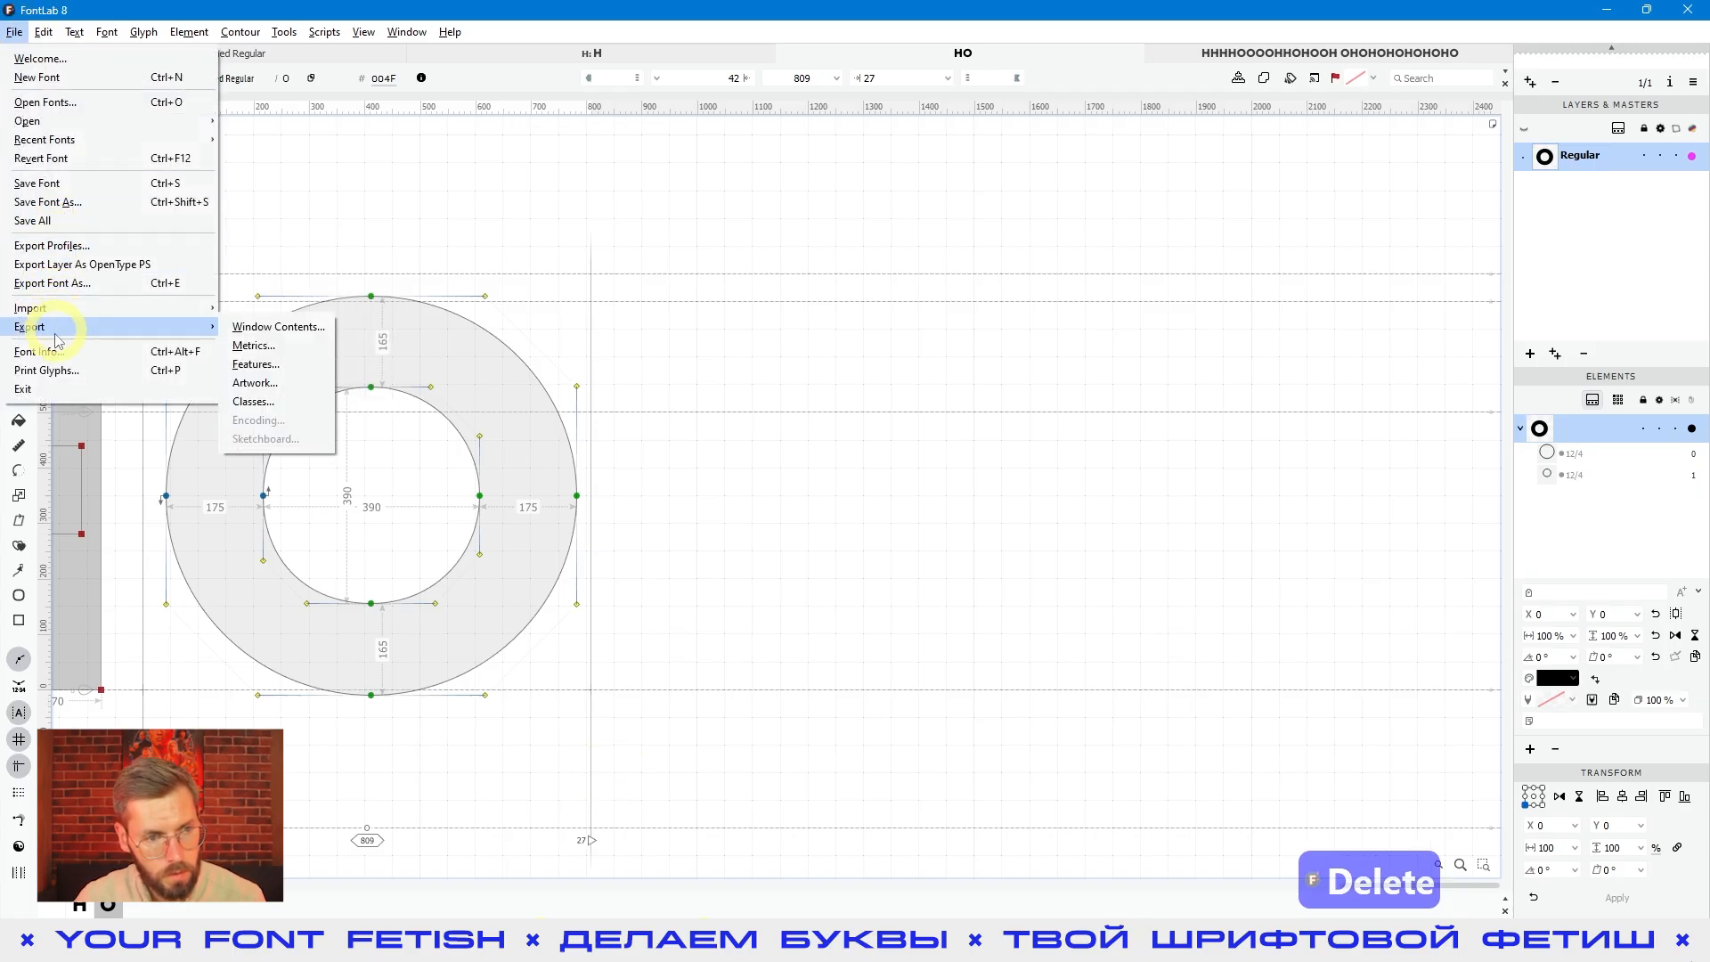
click(274, 392)
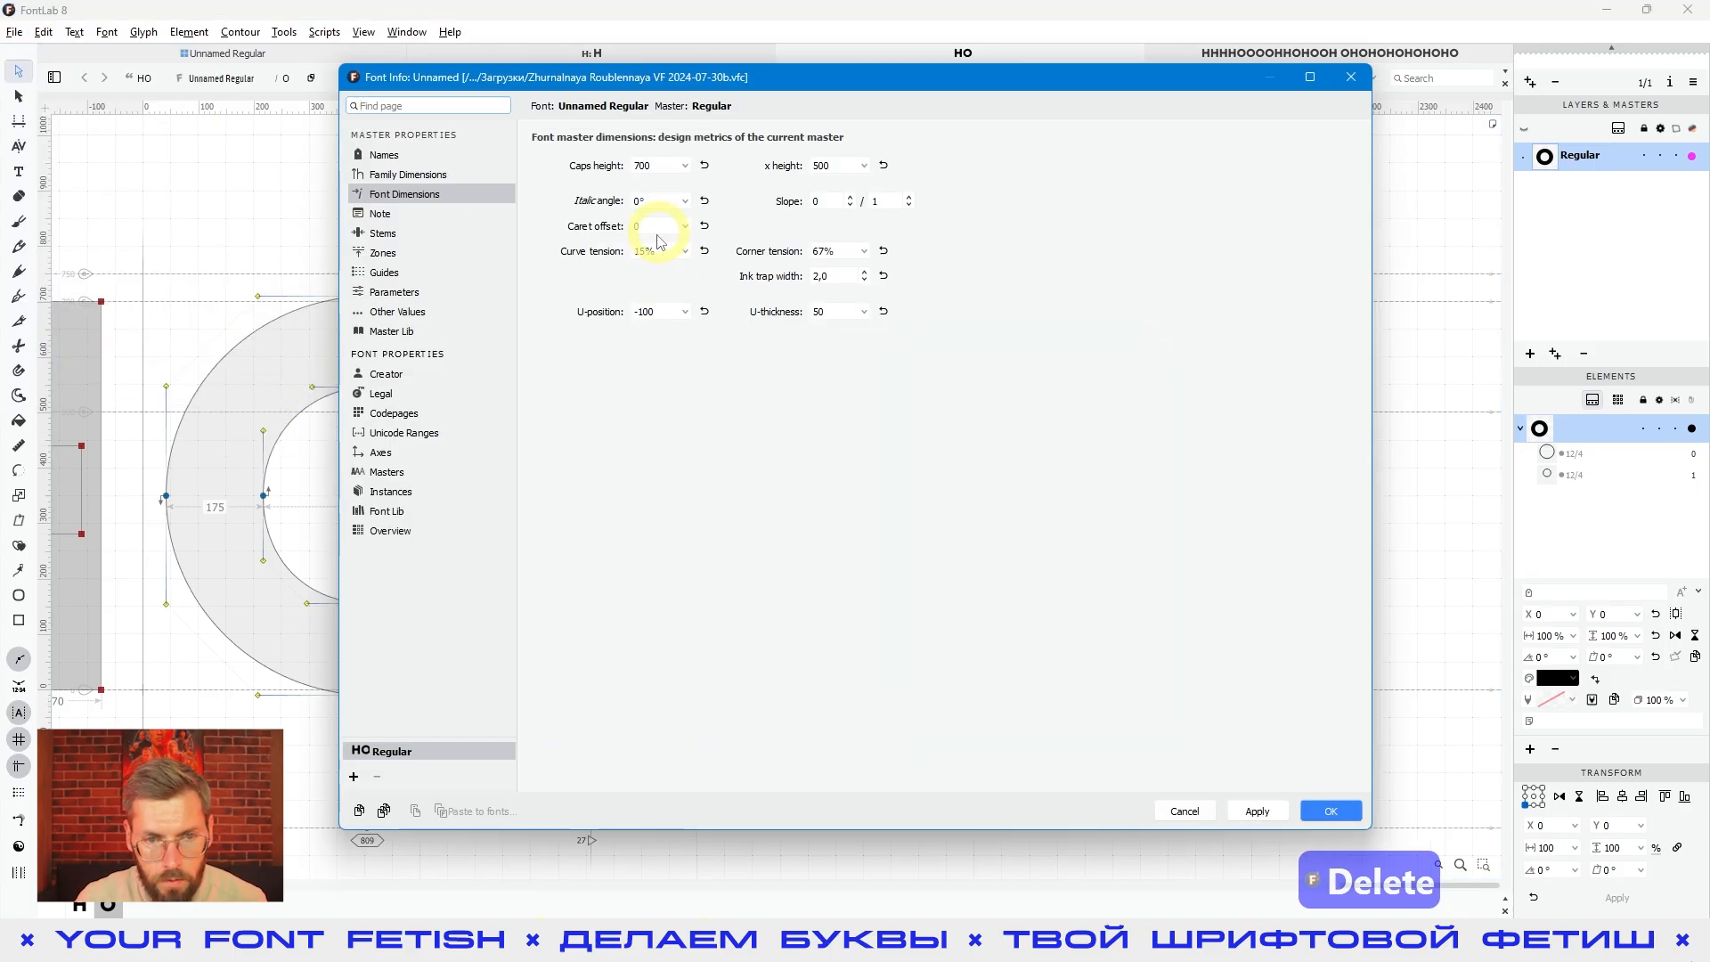
click(656, 251)
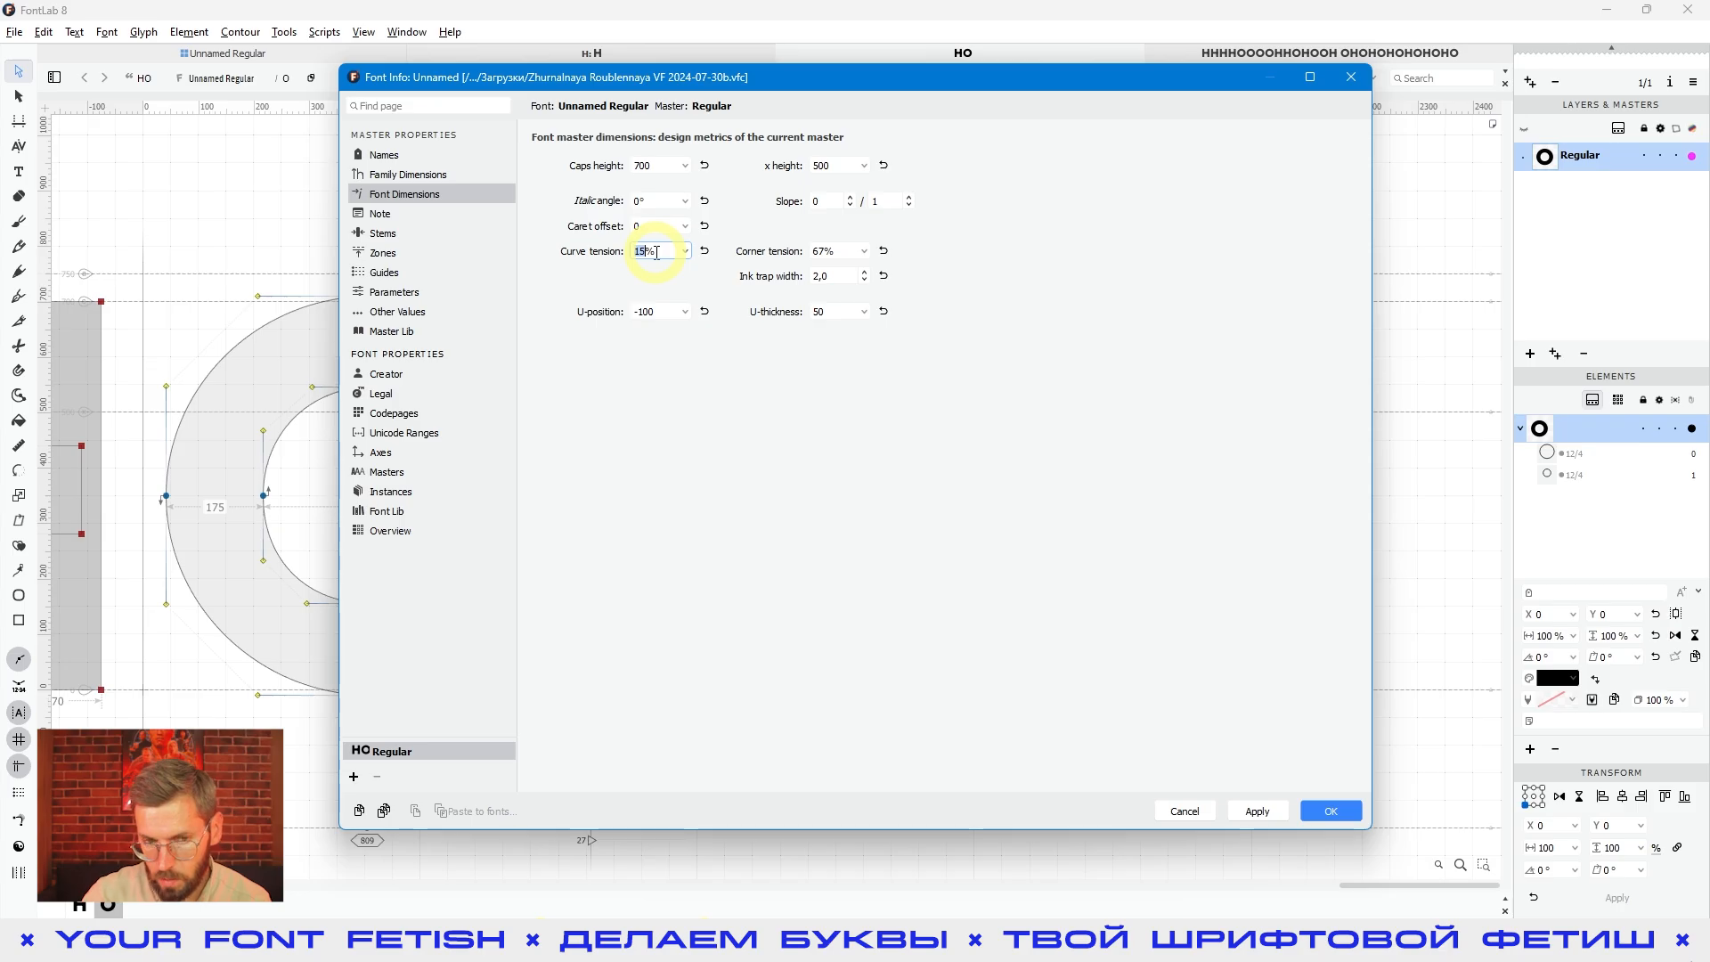
text(60)
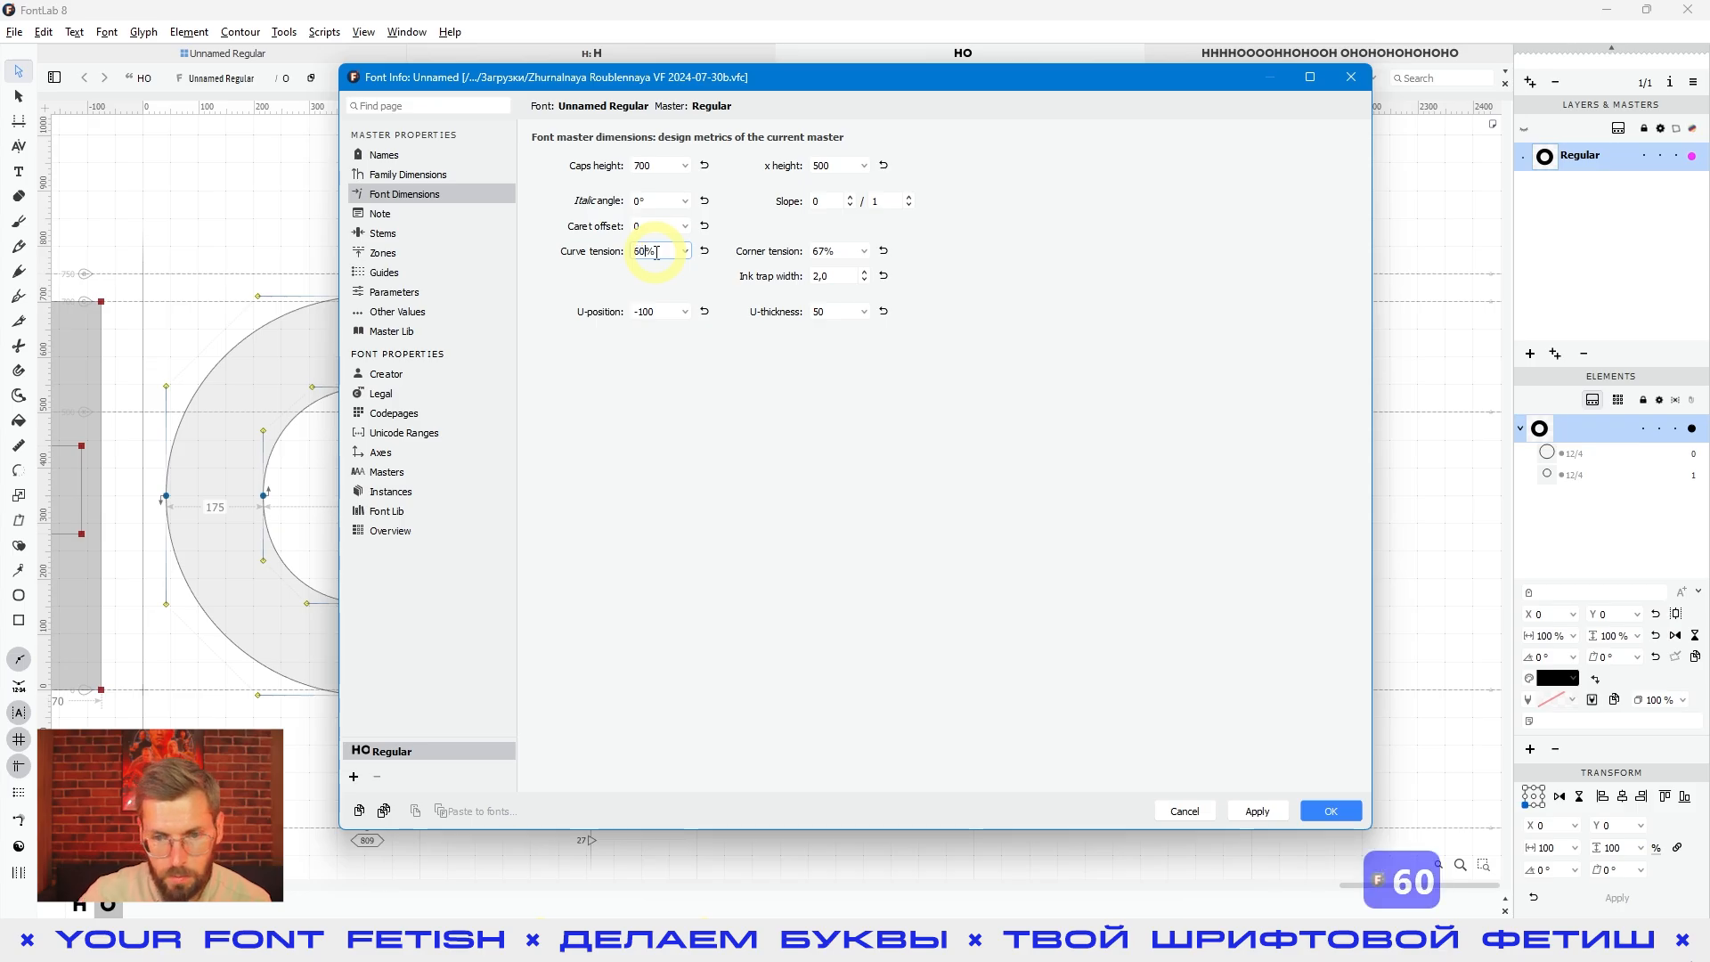
click(1331, 812)
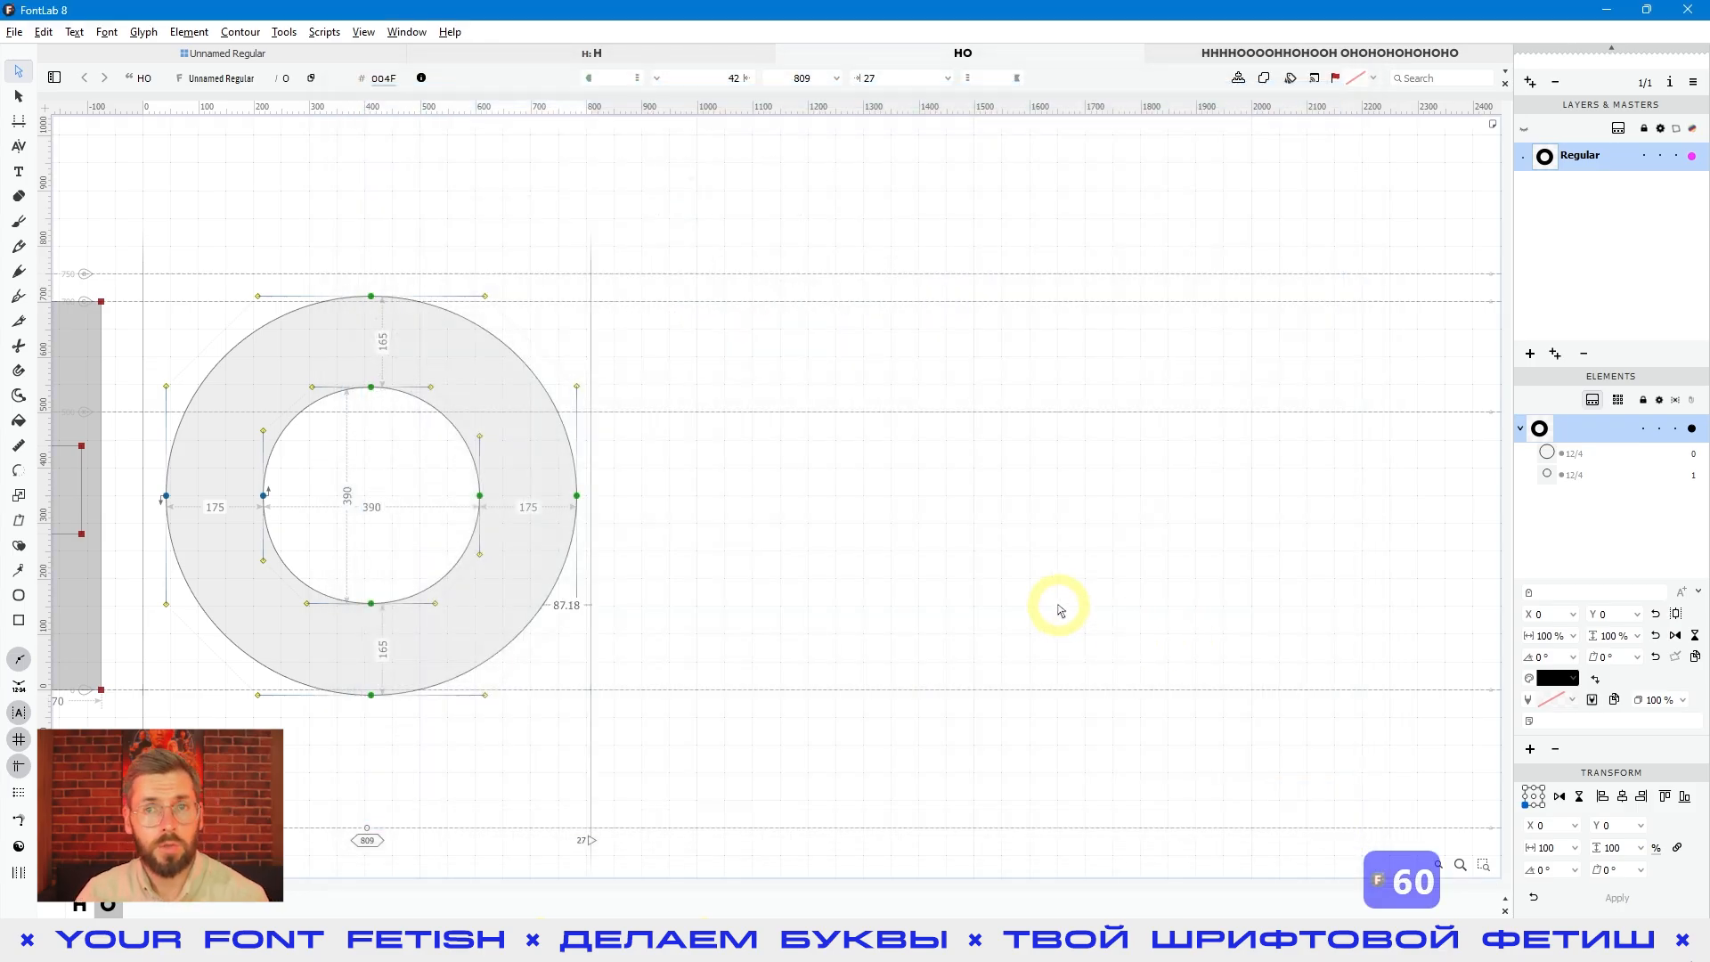
click(796, 496)
key(space)
drag(686, 569, 955, 554)
click(933, 475)
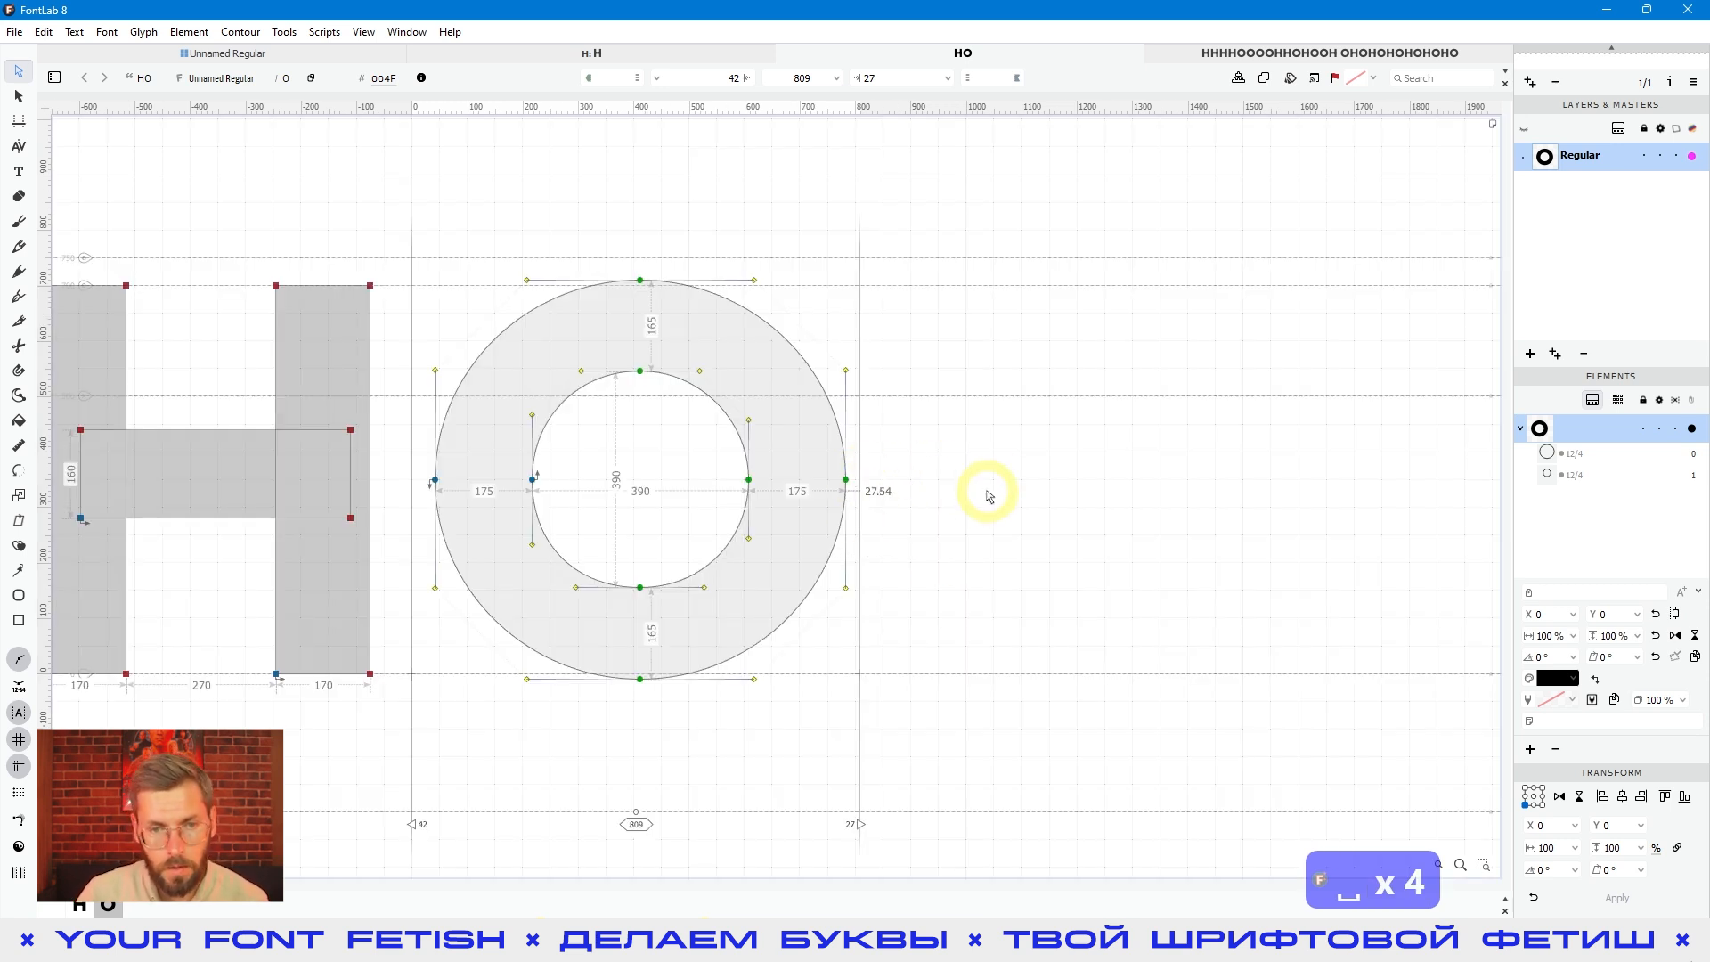
key(space)
drag(954, 496, 981, 485)
key(space)
drag(813, 451, 892, 470)
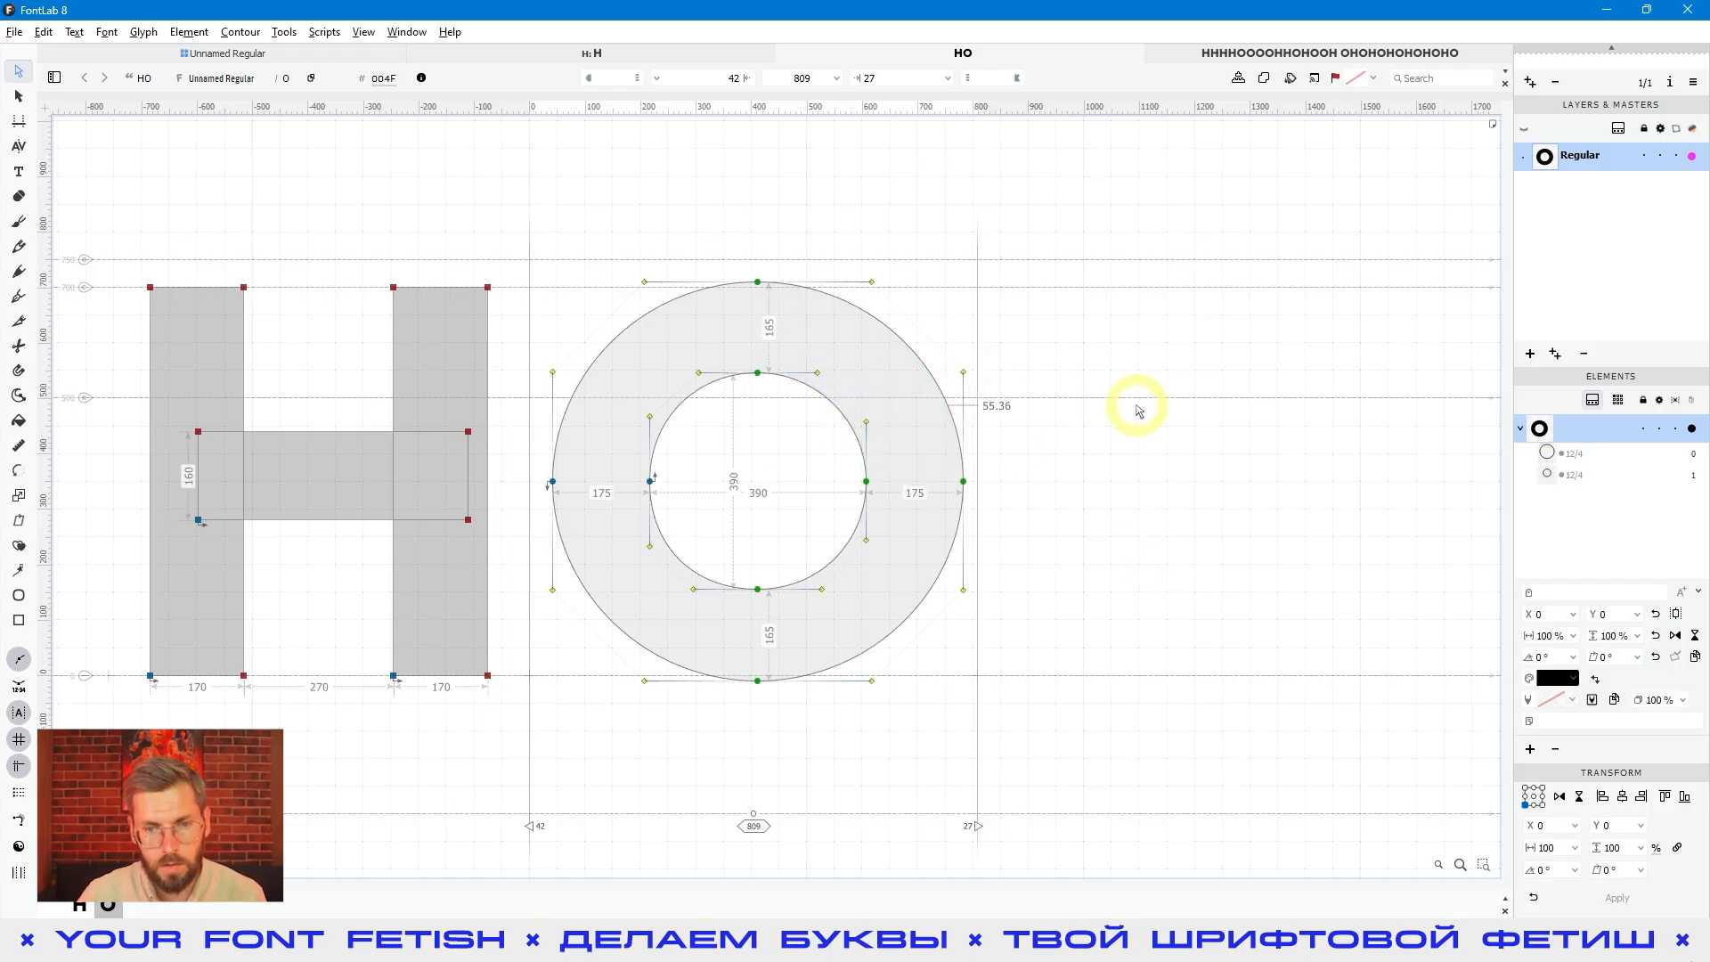
Step: Move the upper handle of the outer O contour's right extreme point up in four 10-unit increments, and back down again
key(space)
drag(1066, 398, 1217, 412)
scroll(986, 441, up, 2)
key(space)
click(1070, 330)
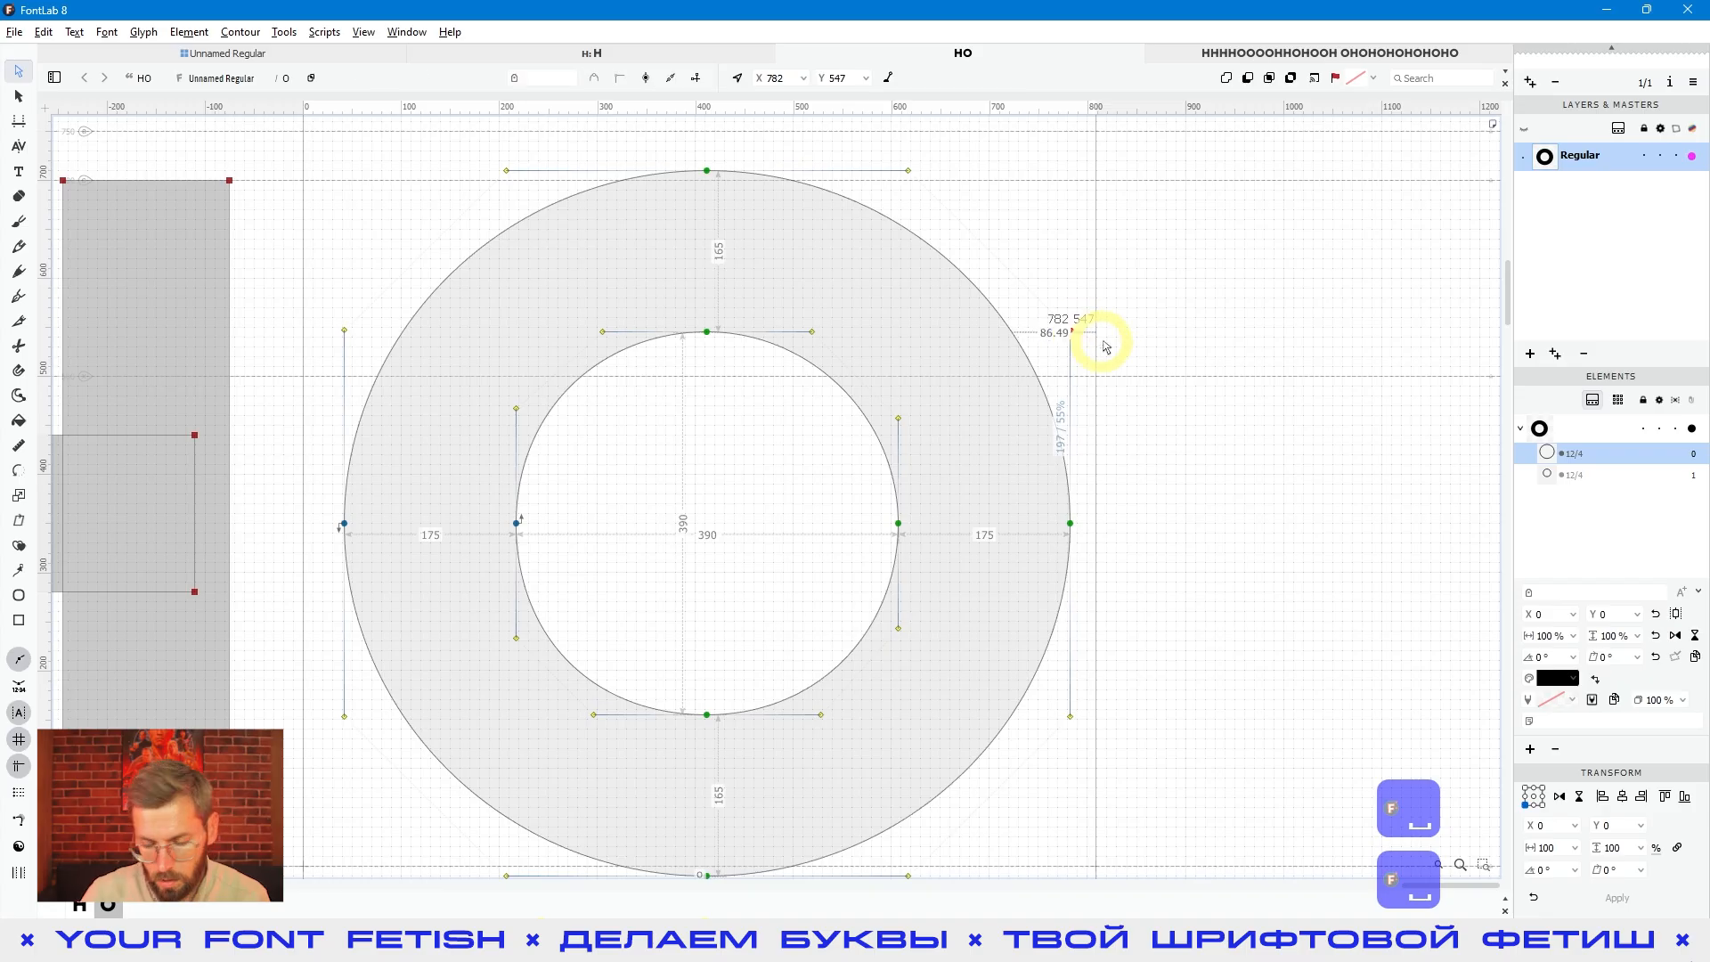
key(shift+Up)
key(shift+Up)
key(shift+Up)
key(shift+Up)
key(shift+Down)
key(shift+Down)
key(shift+Down)
key(shift+Down)
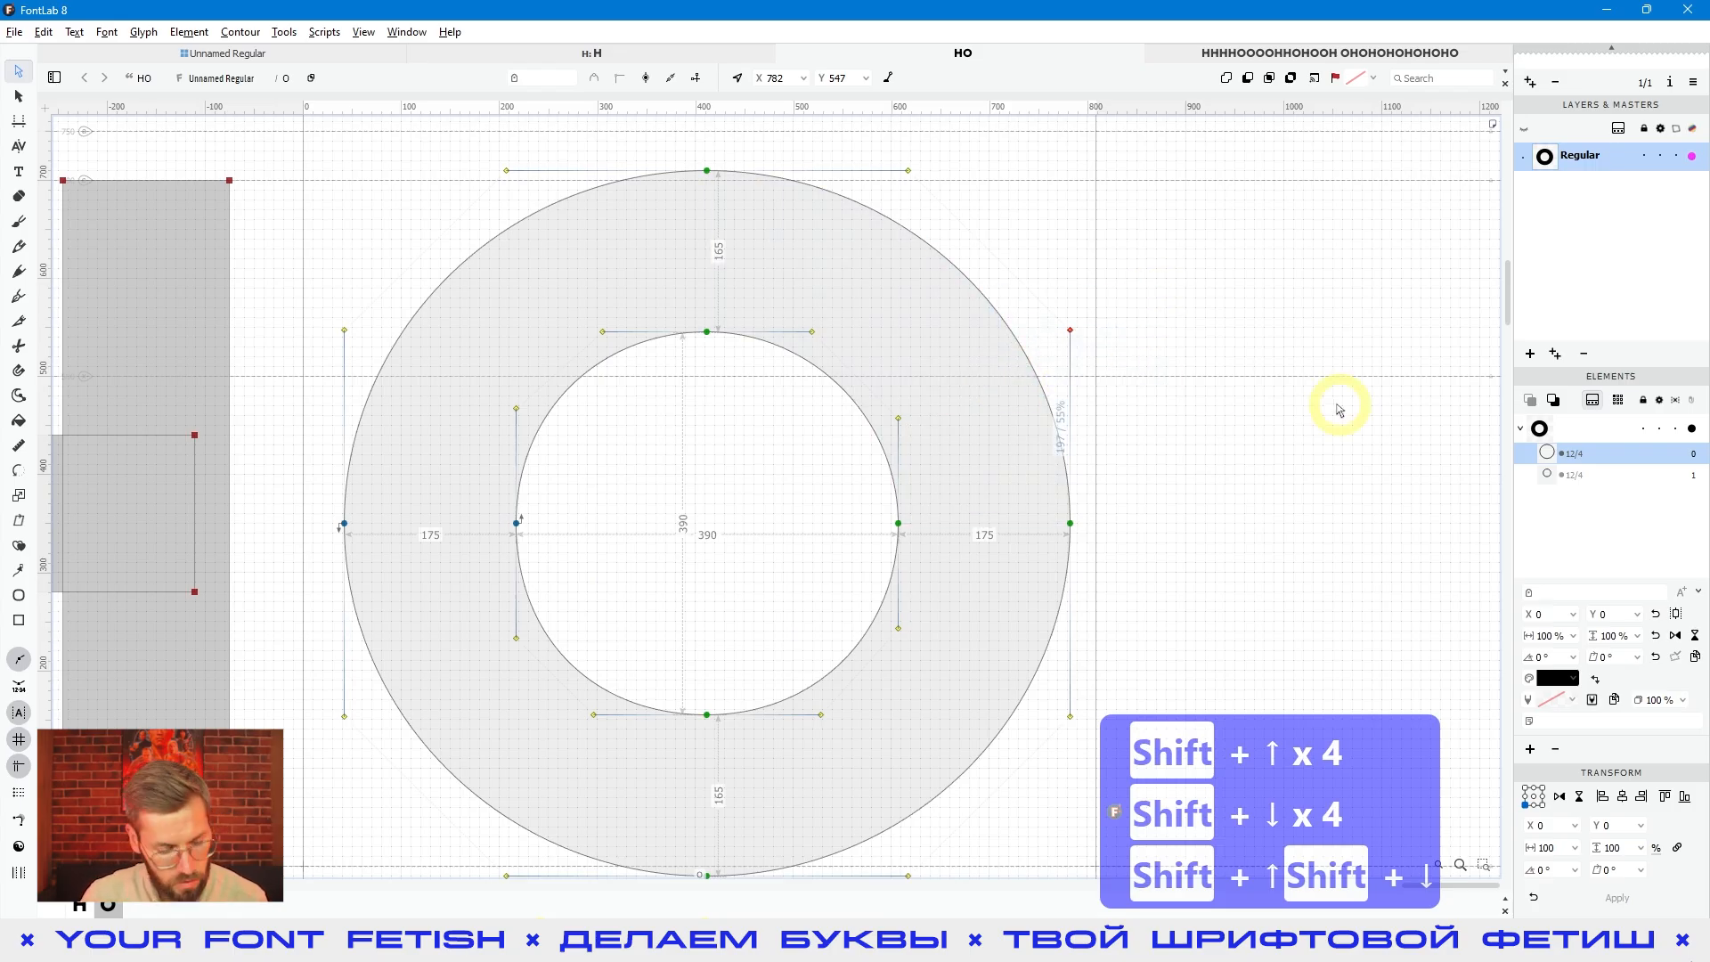
Step: Try changing both vertical handles at the outer O contour's right extreme point symmetrically in 10-unit increments, restore their lengths and deselect
key(alt+shift+Up)
key(alt+shift+Up)
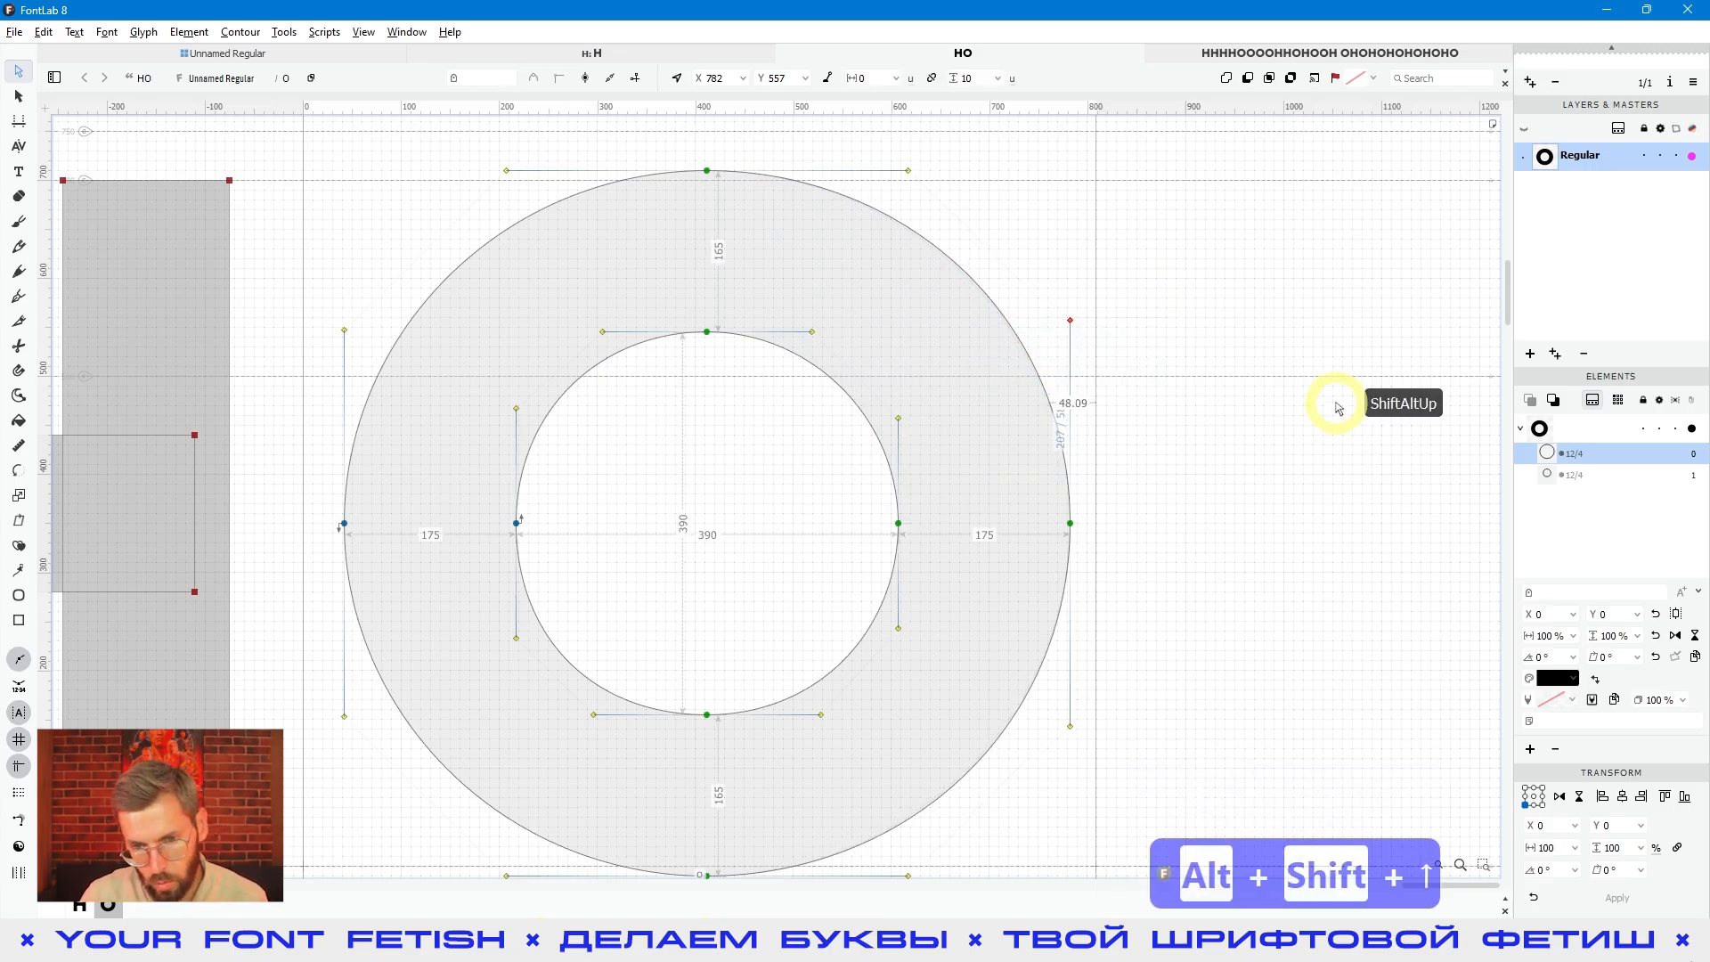
key(alt+shift+Down)
key(alt+shift+Down)
key(alt+shift+Up)
key(alt+shift+Up)
key(alt+shift+Up)
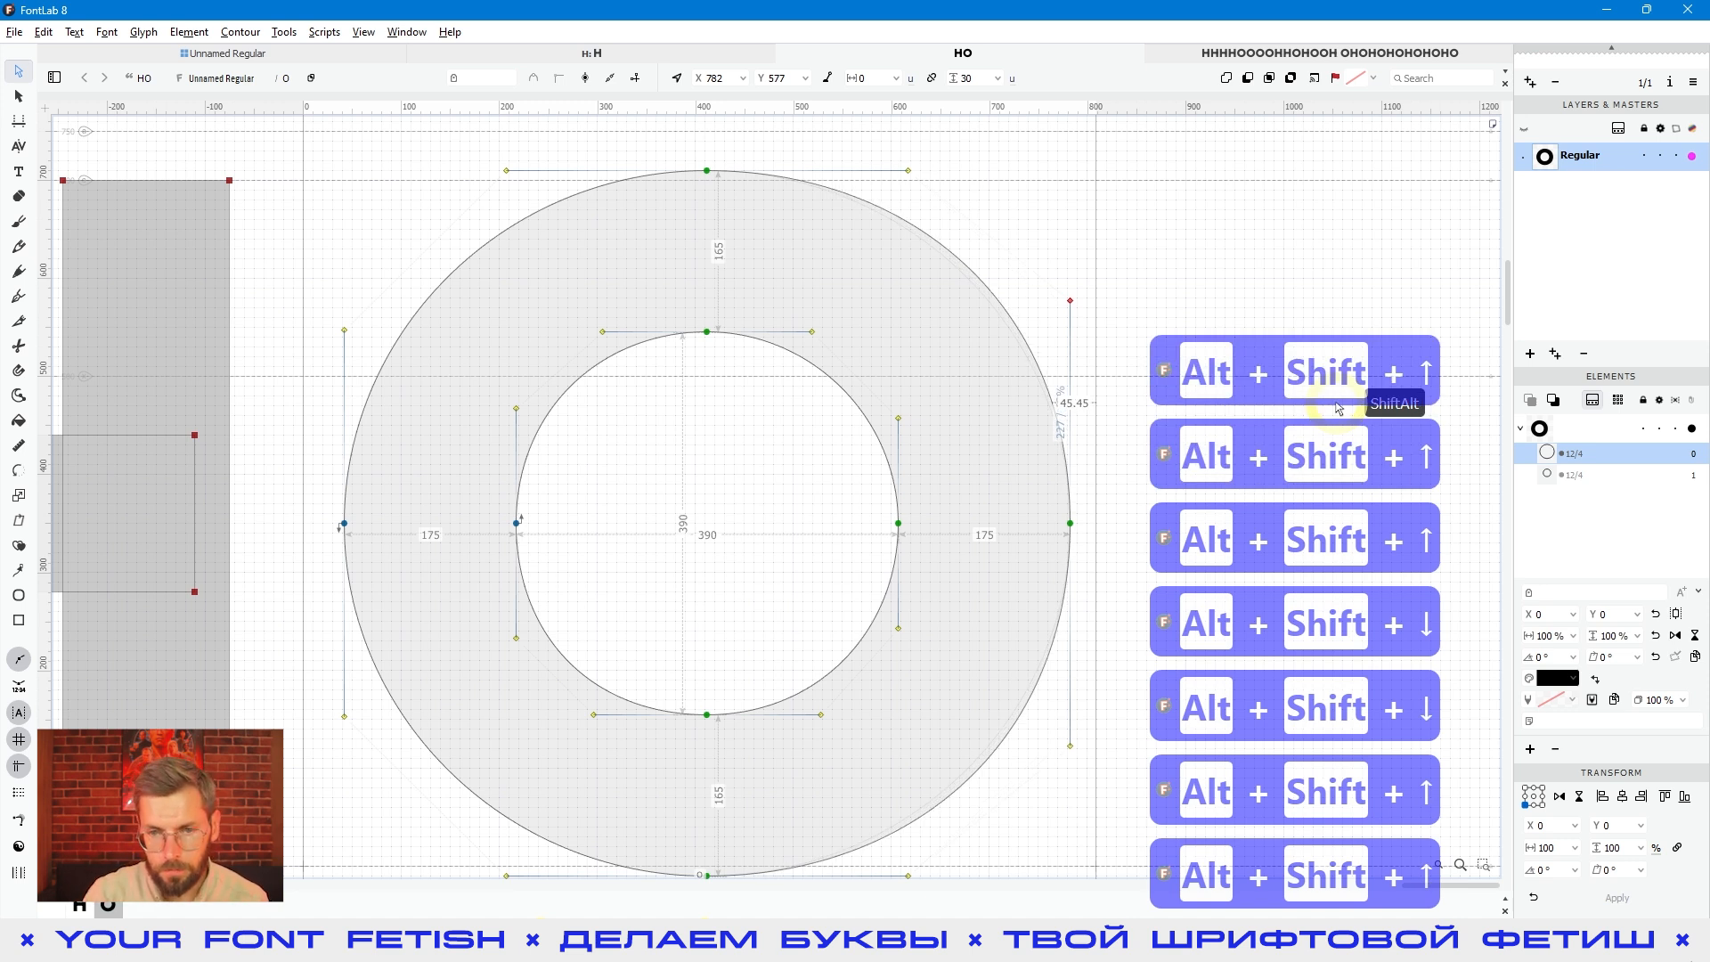
key(alt+shift+Down)
key(alt+shift+Down)
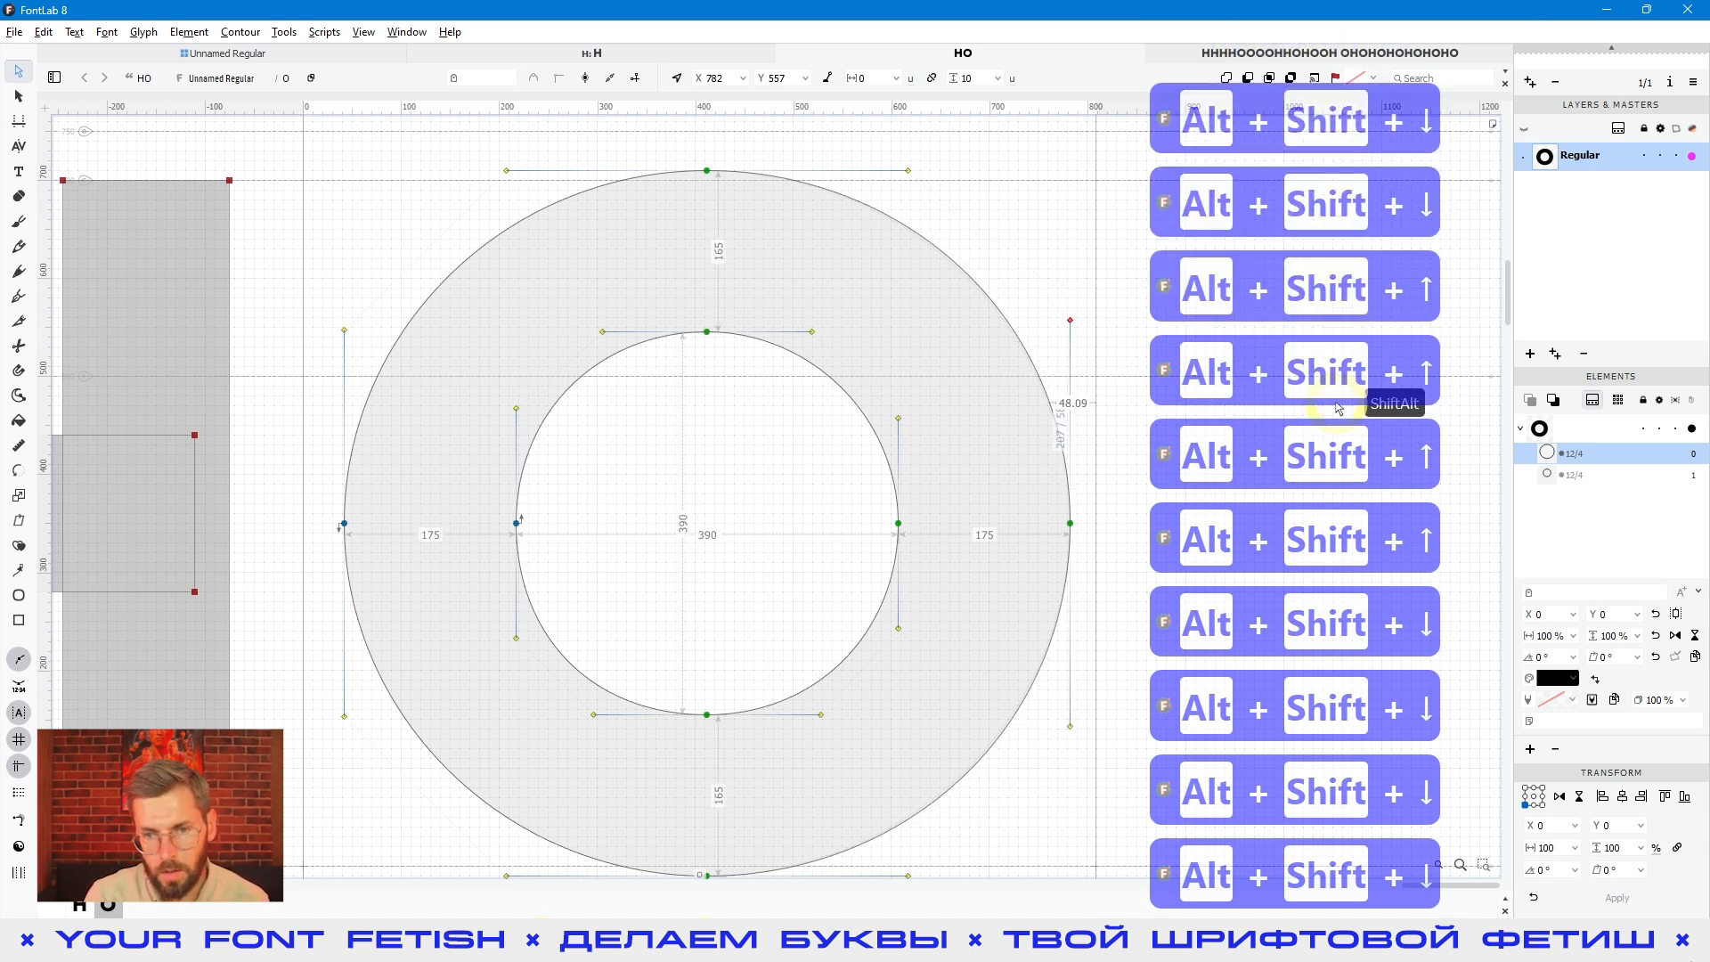
key(alt+shift+Down)
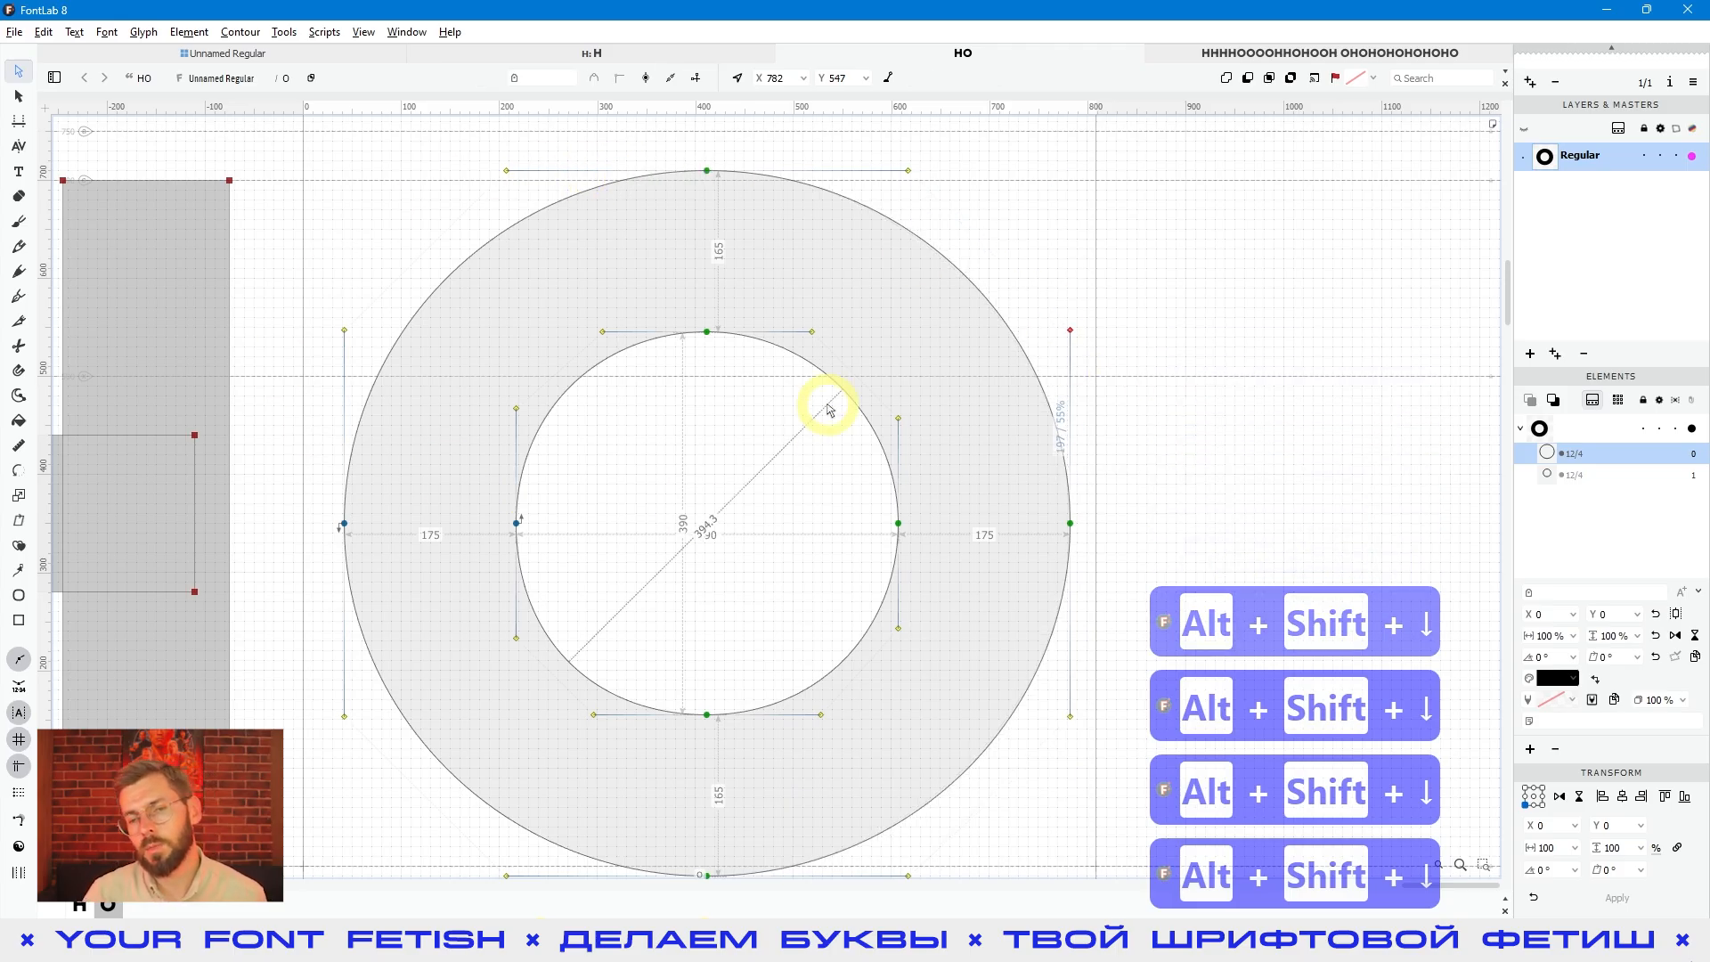
scroll(935, 423, down, 3)
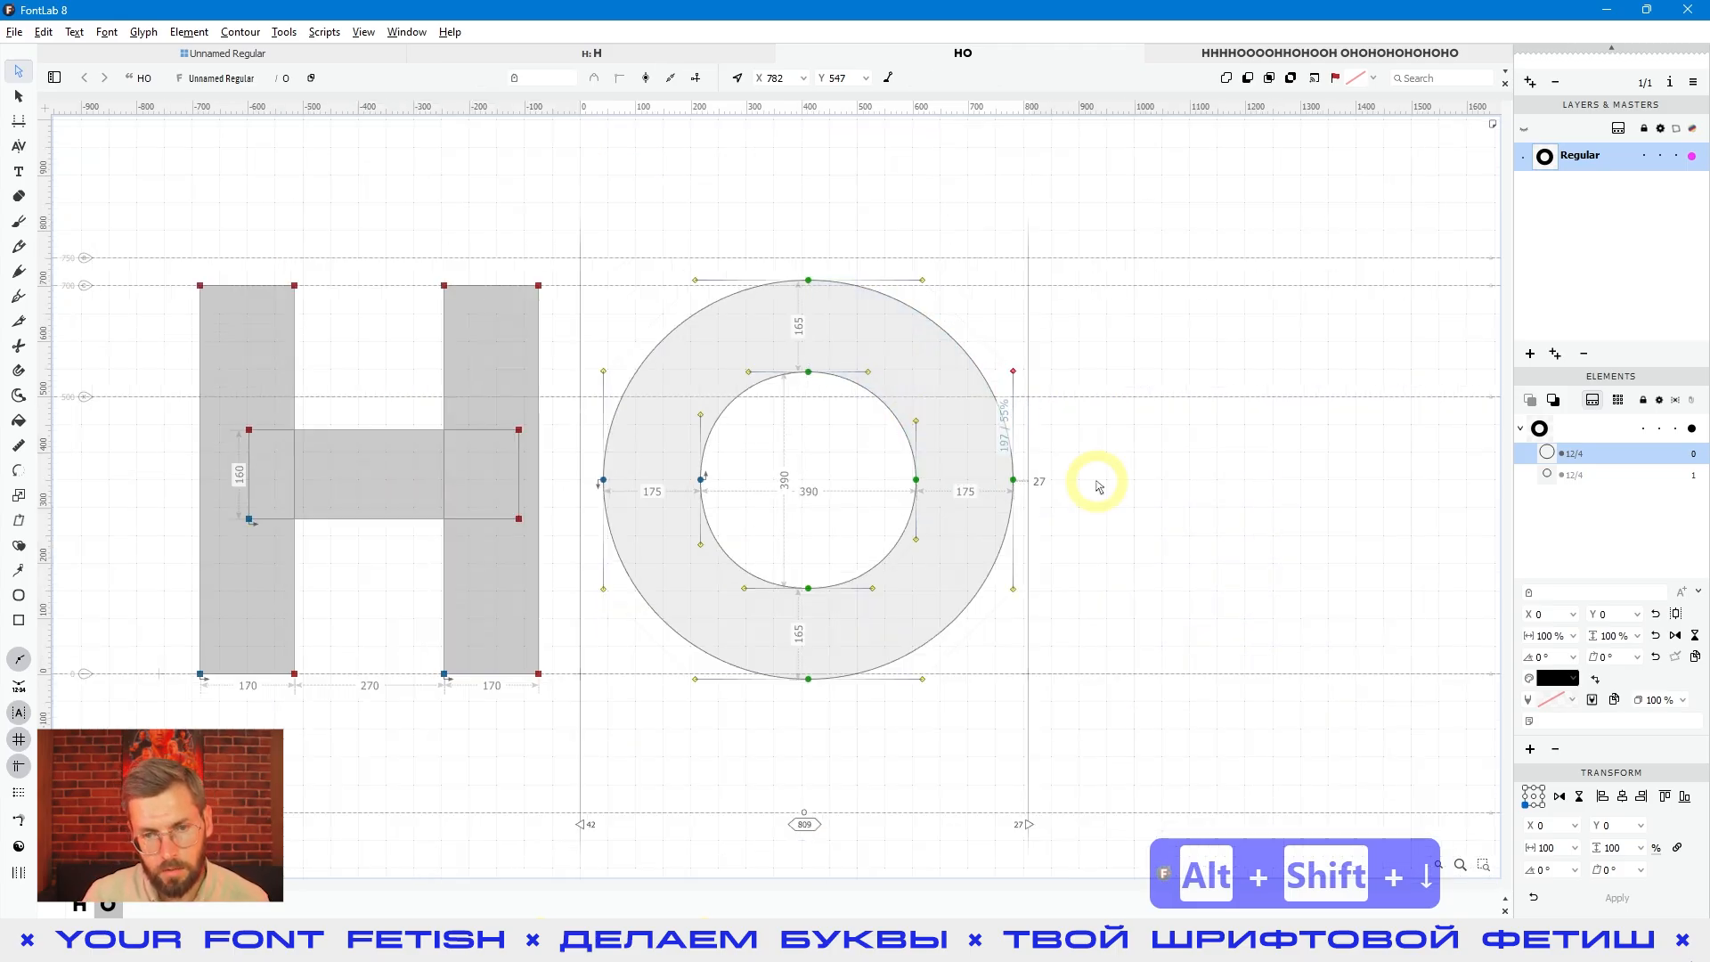
click(1188, 502)
key(space)
drag(1233, 502, 1164, 489)
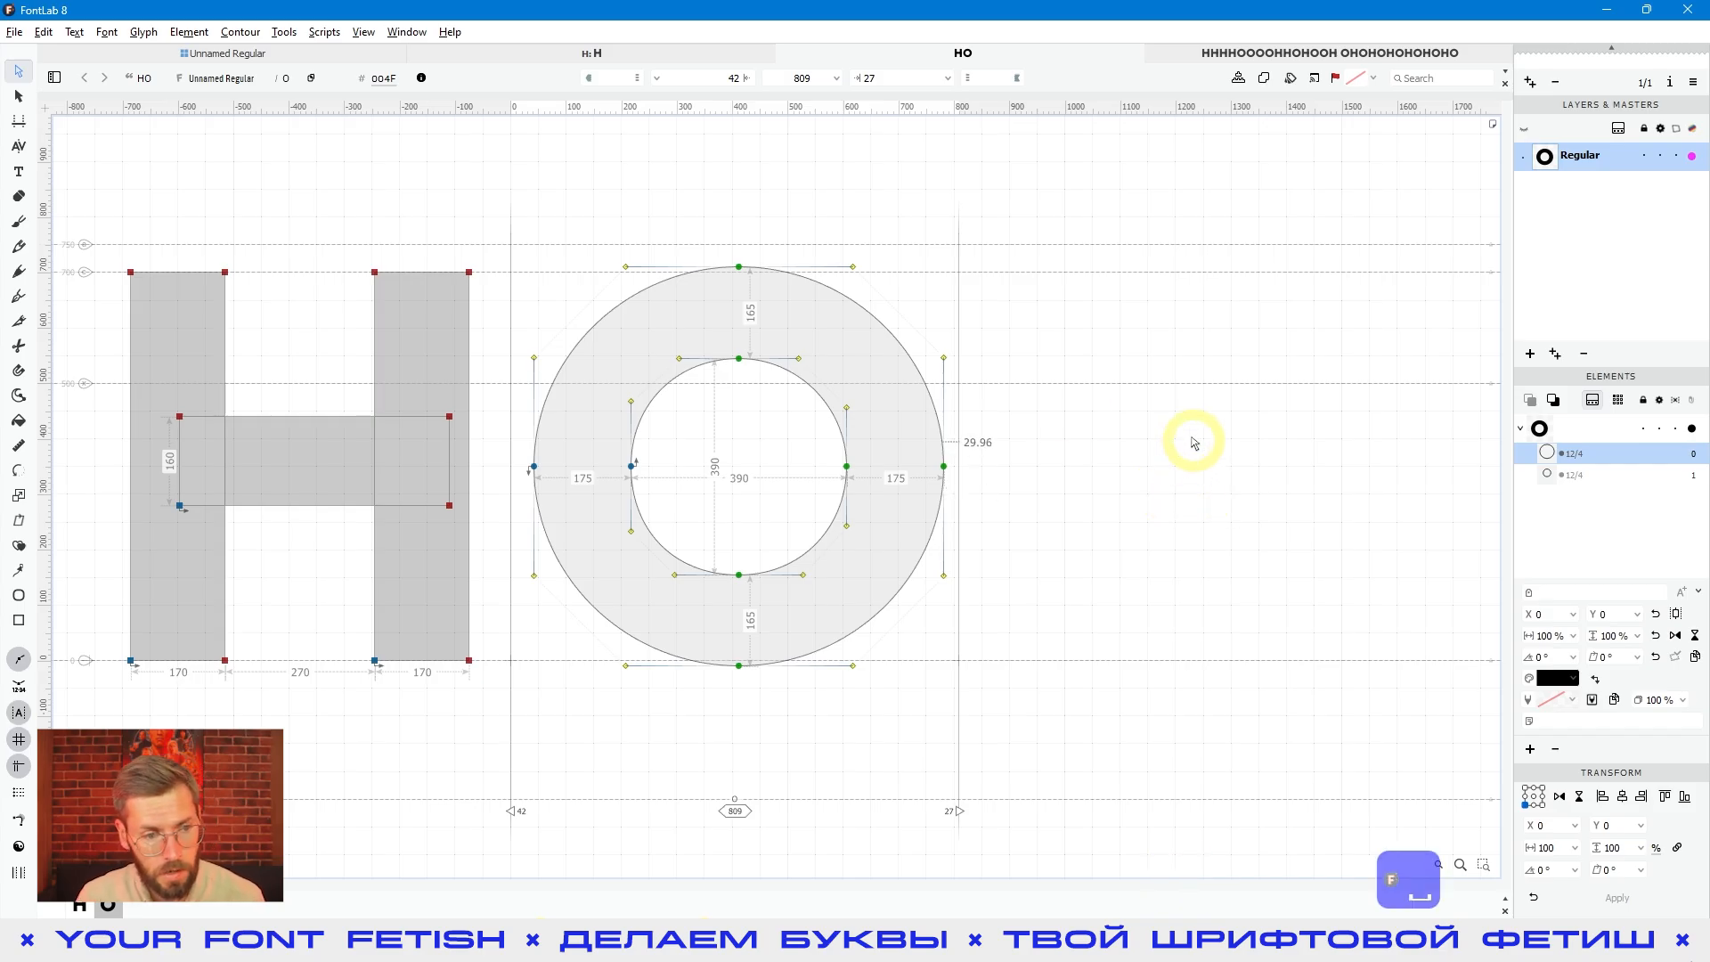
click(18, 596)
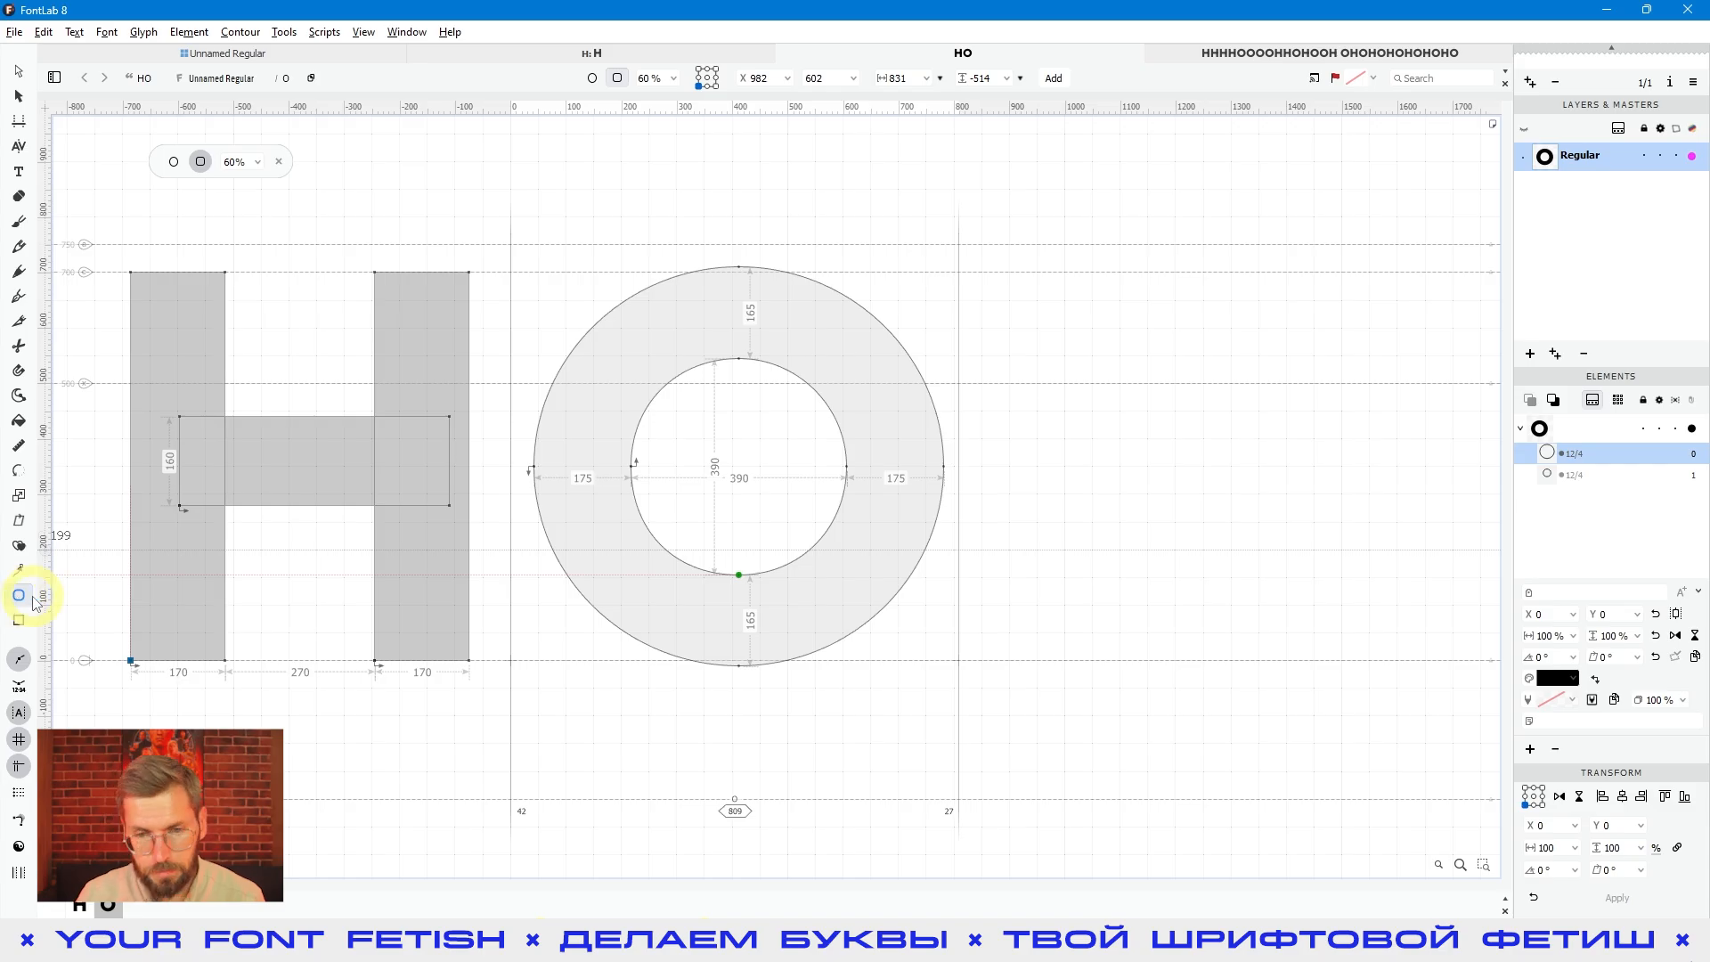
click(1151, 451)
click(946, 397)
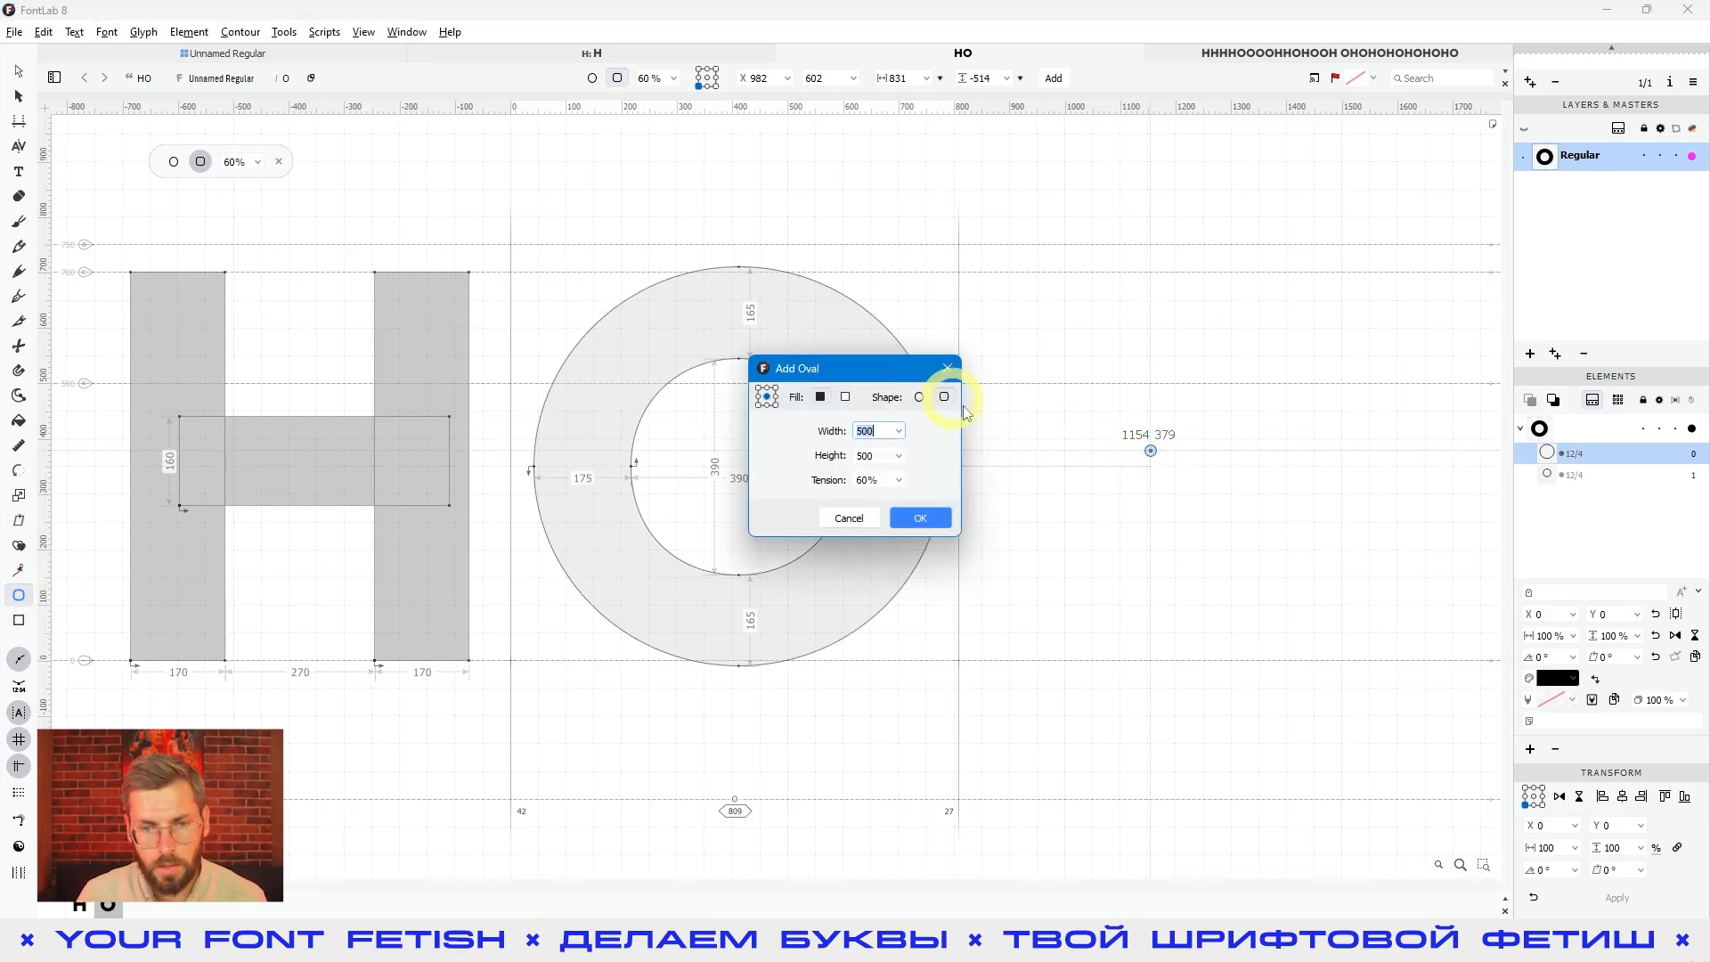
click(919, 398)
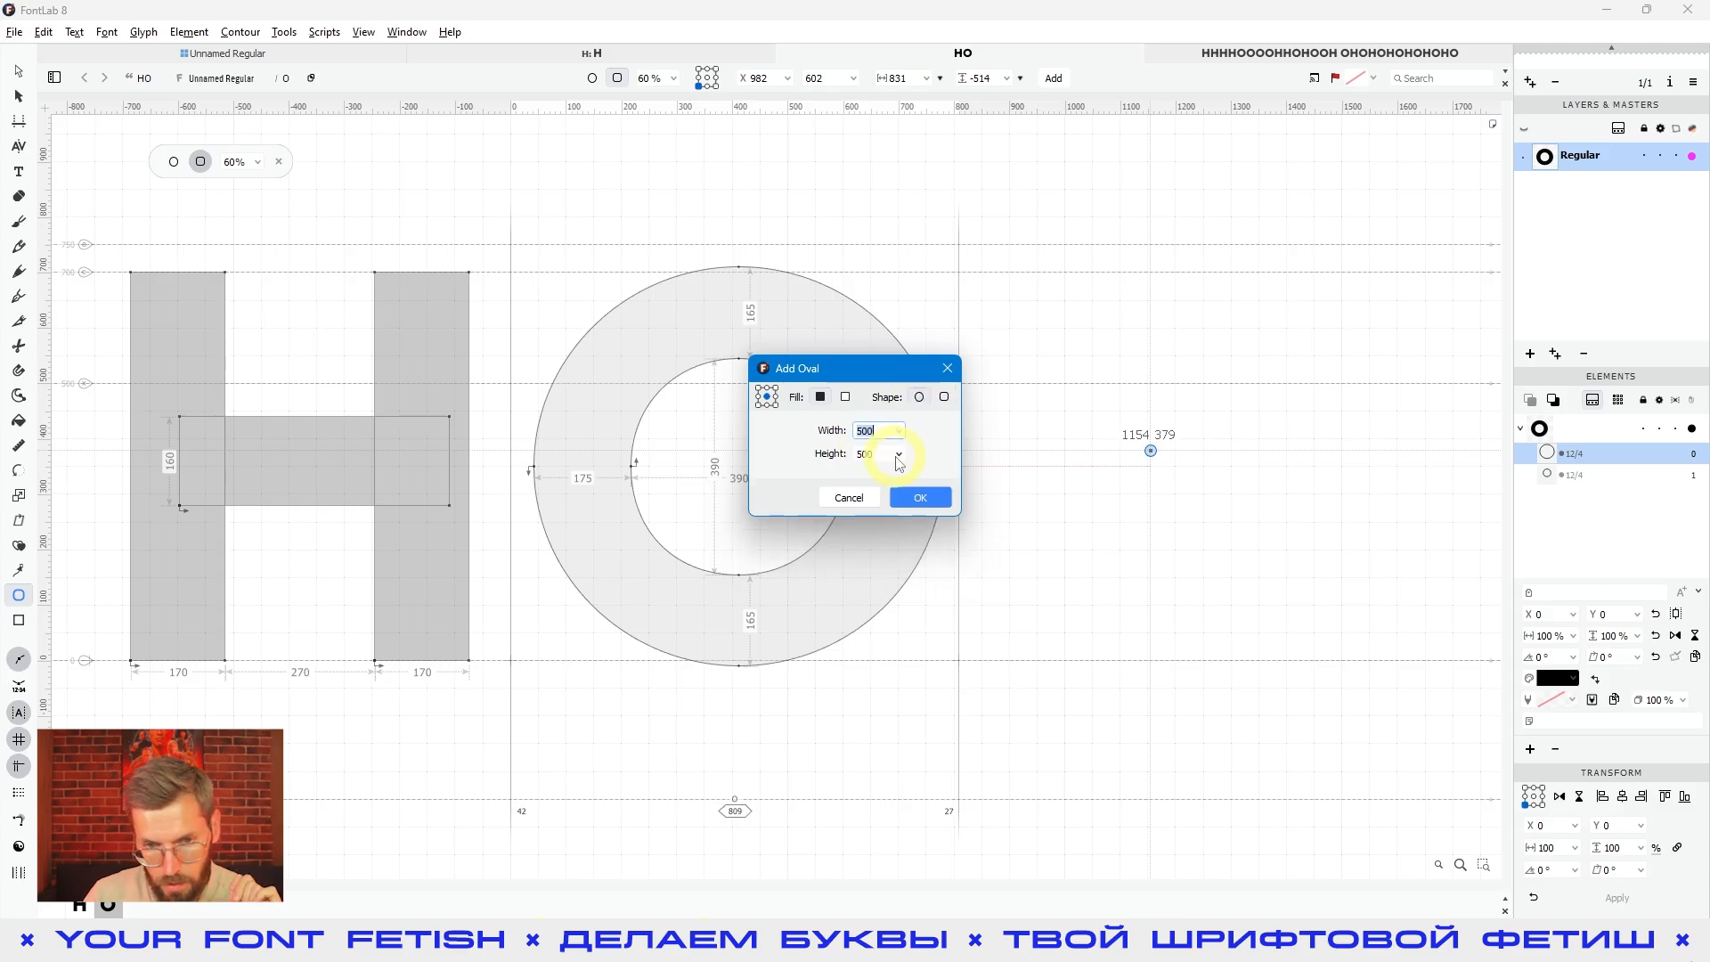
click(945, 398)
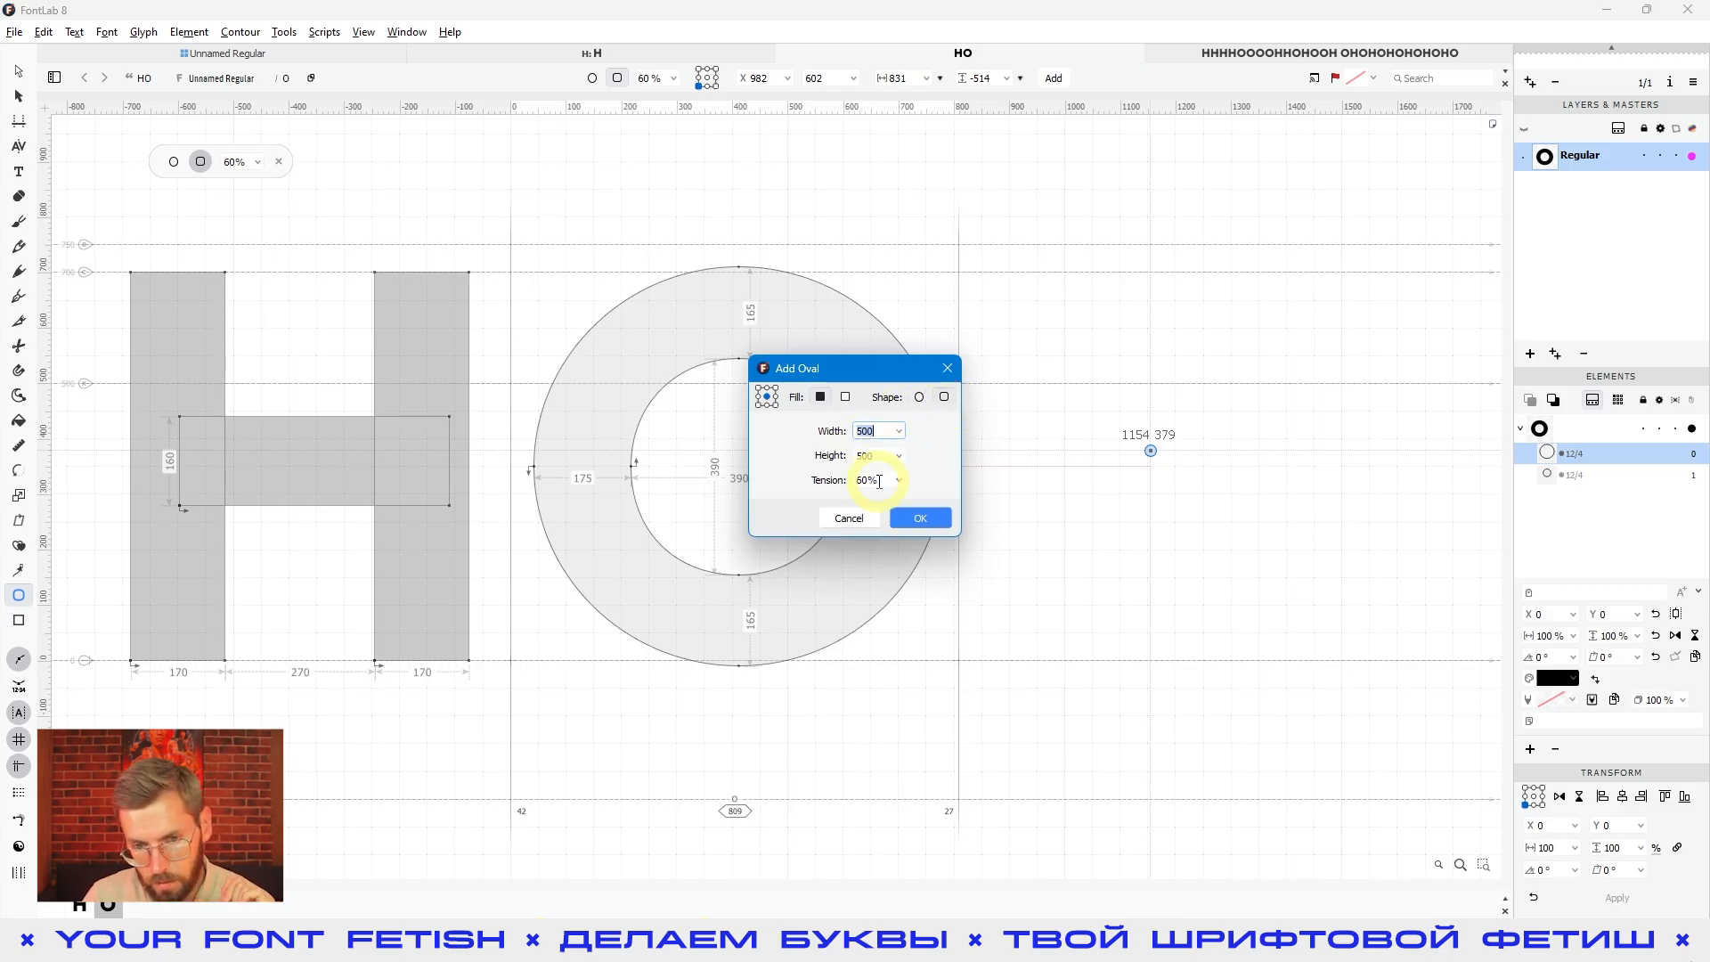
click(898, 480)
drag(930, 502, 942, 506)
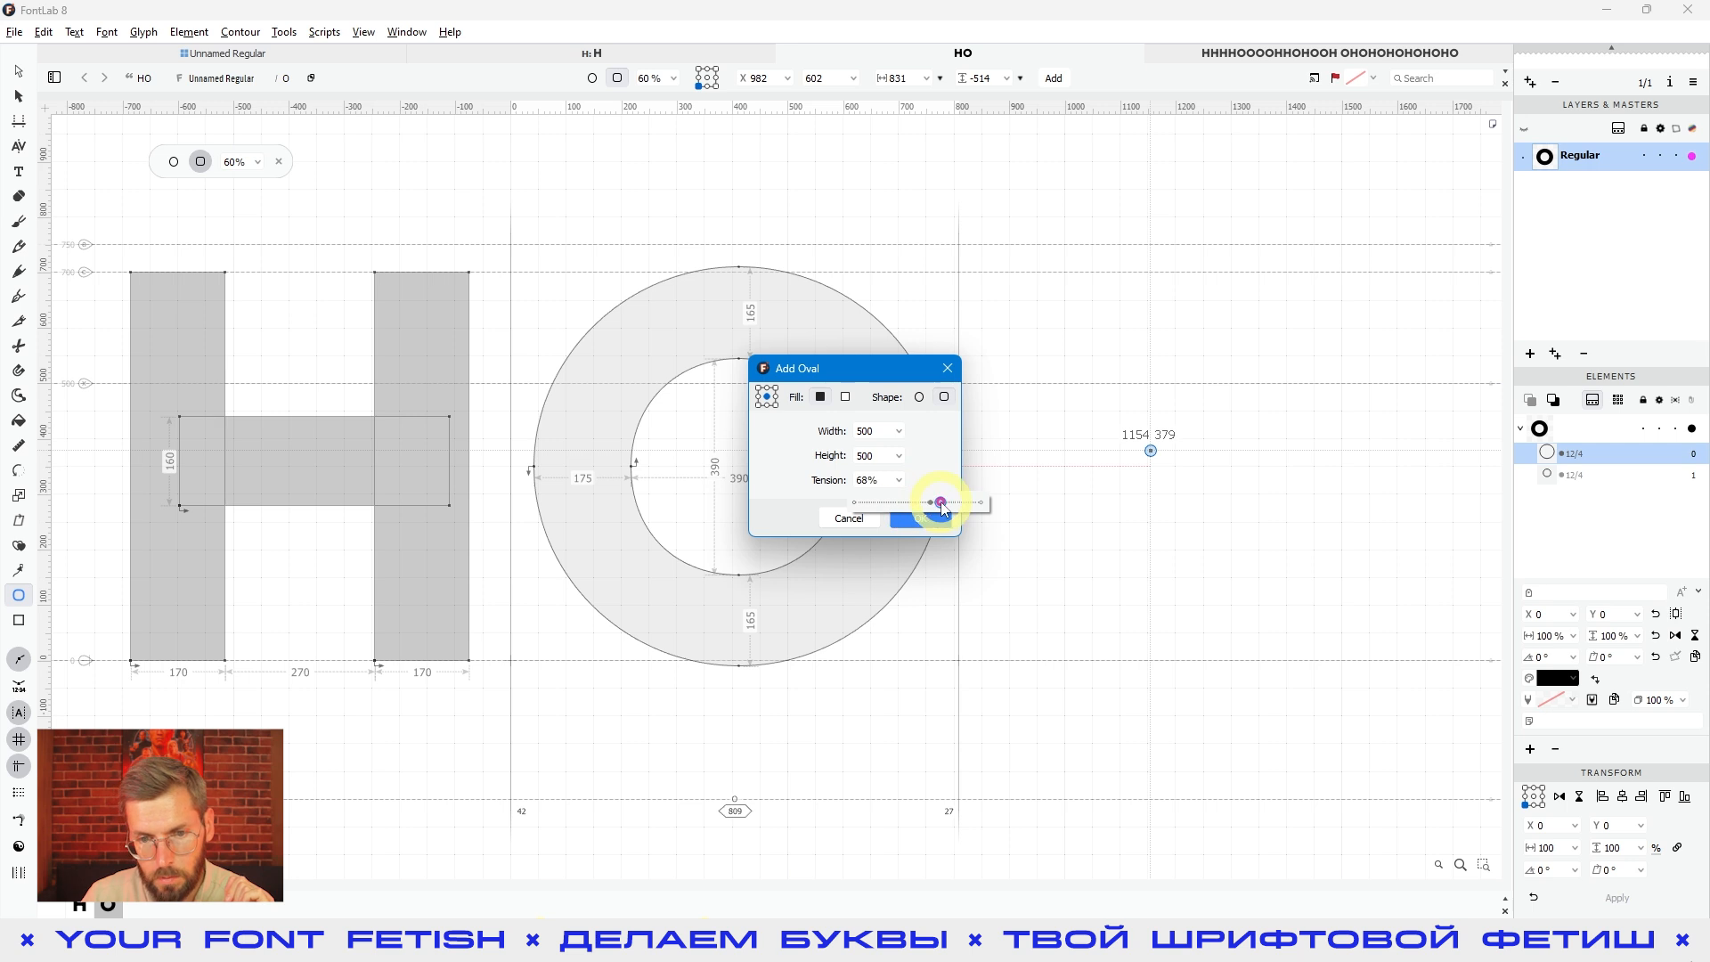
click(849, 518)
Step: Draw a 60% tension superellipse about 429 by 469 units beside the O, and add a 500 by 500 one with 83.5% tension below it
drag(1031, 289, 1268, 549)
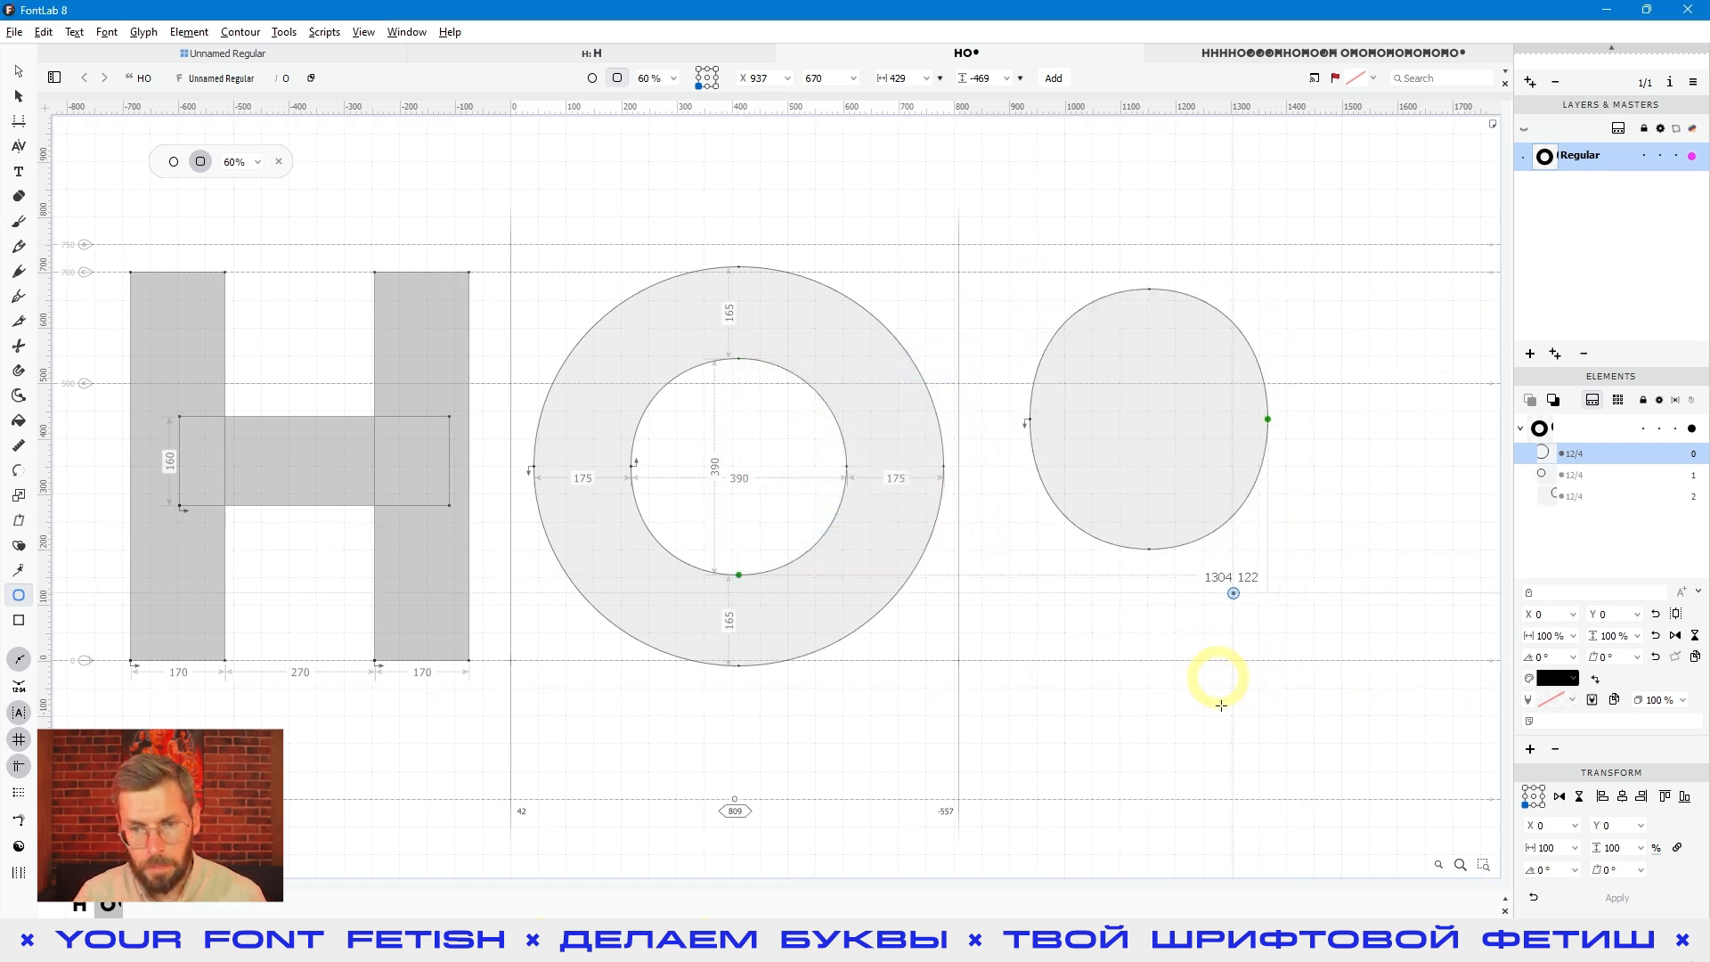
click(1166, 648)
double_click(869, 453)
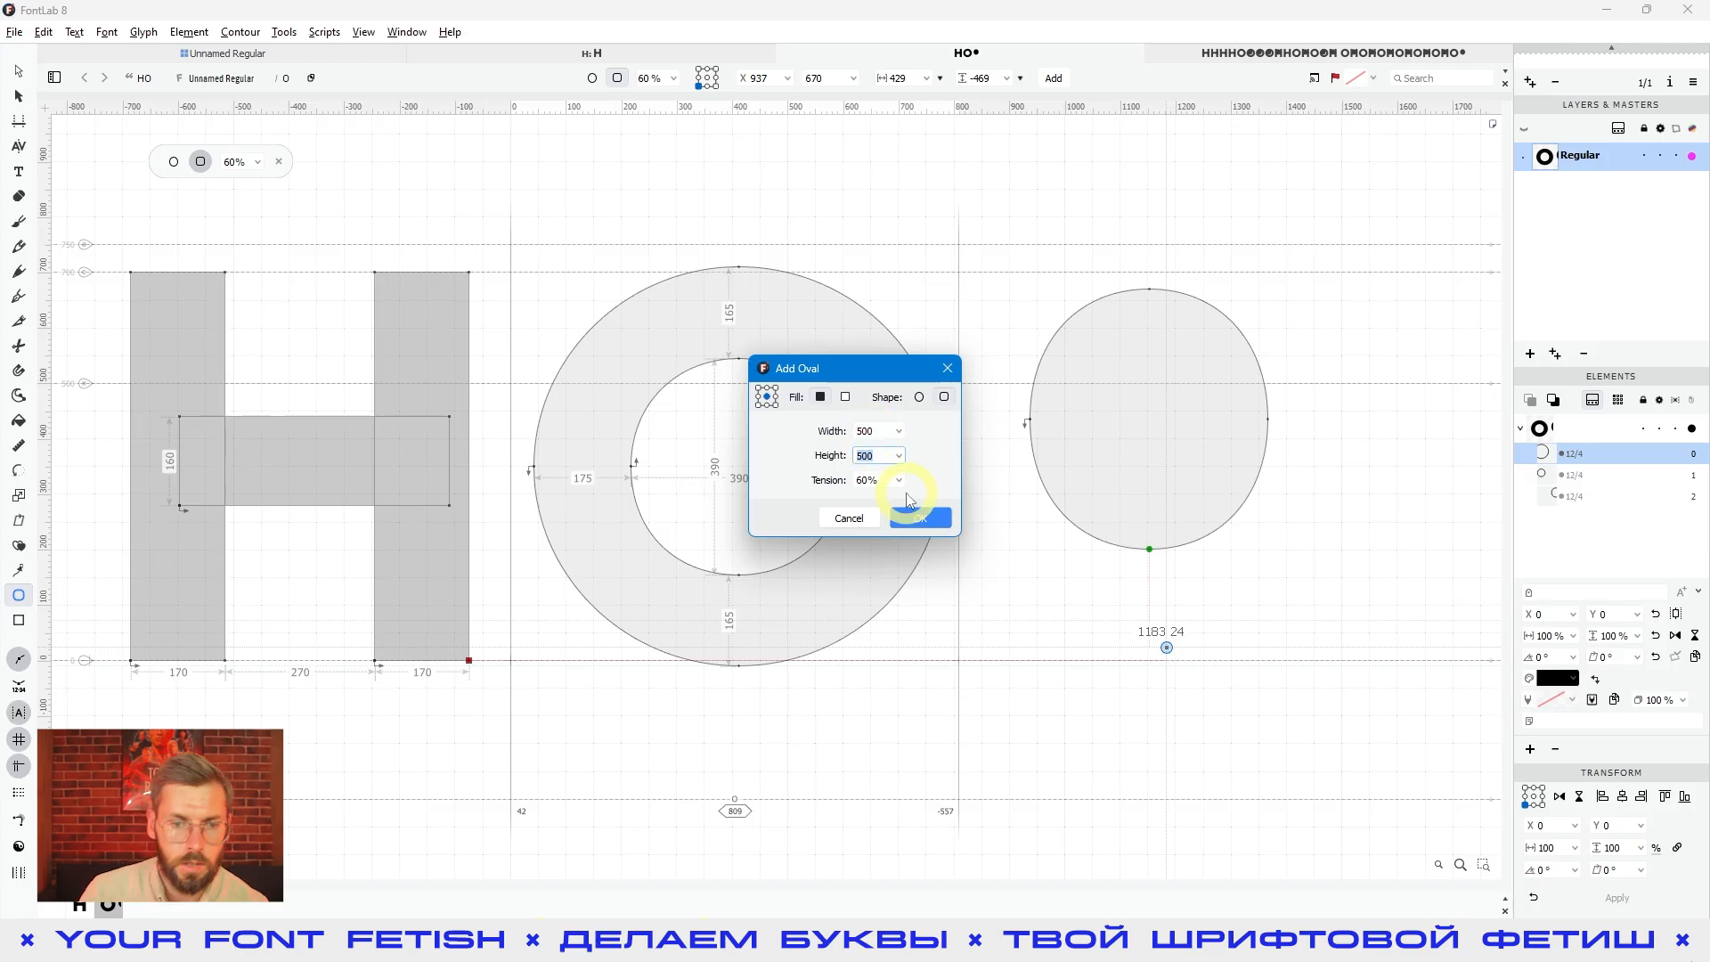
click(900, 482)
drag(918, 503, 962, 506)
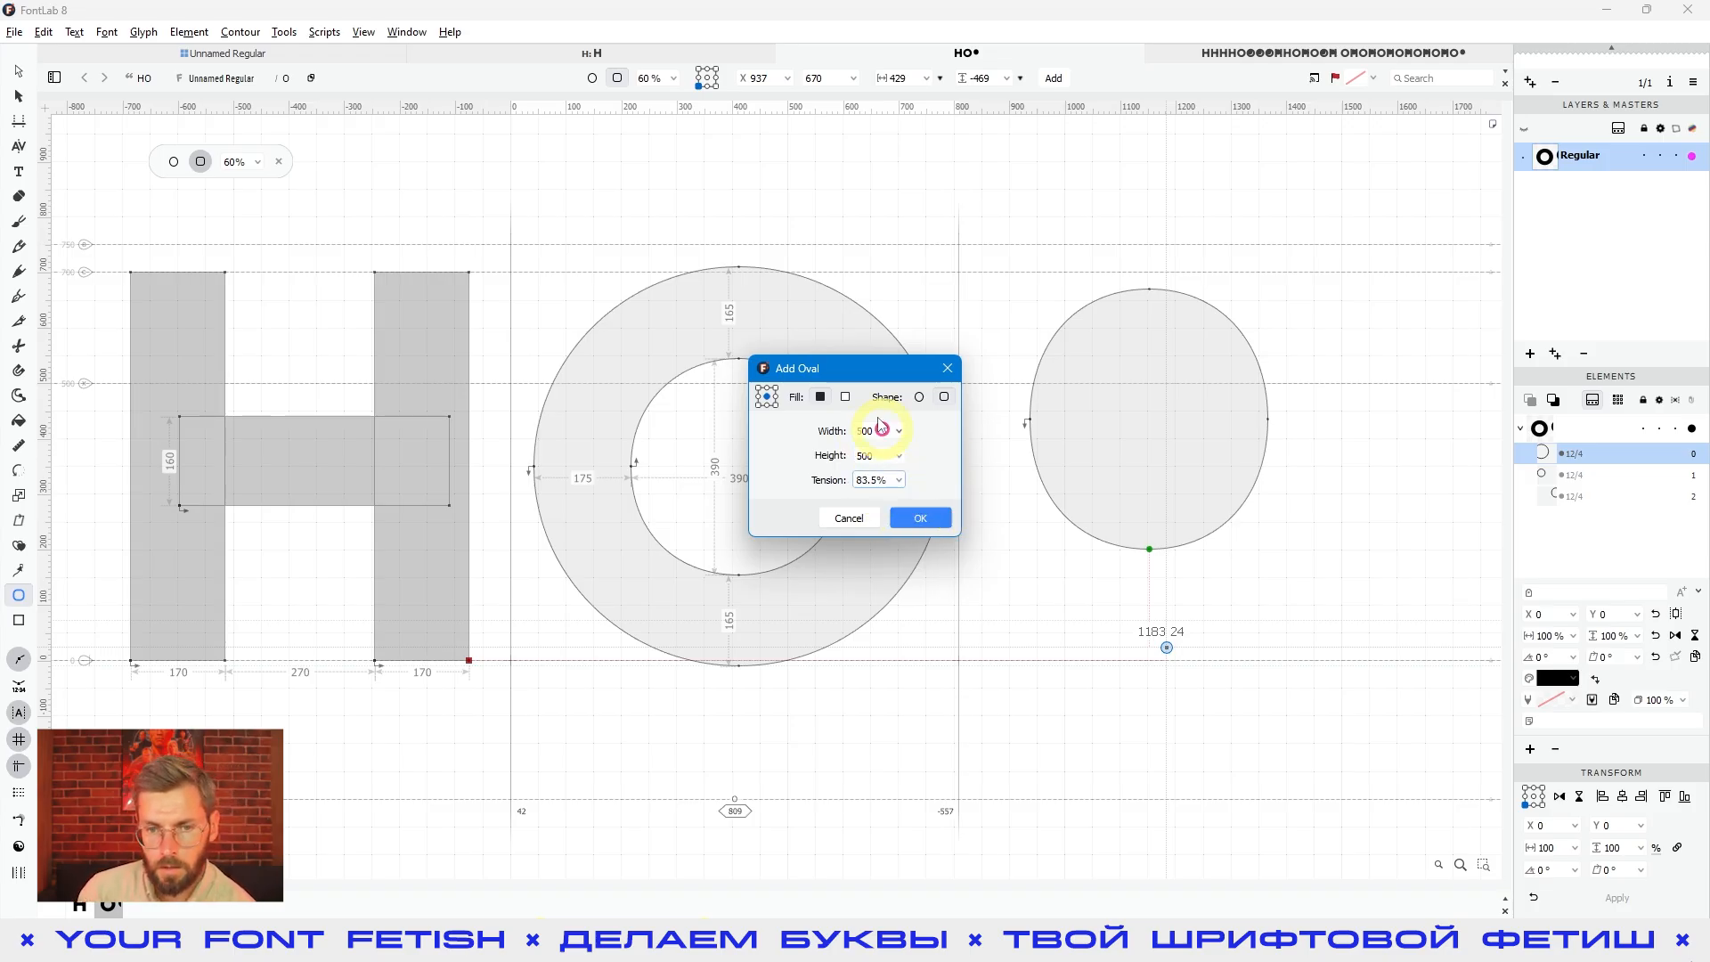
click(815, 399)
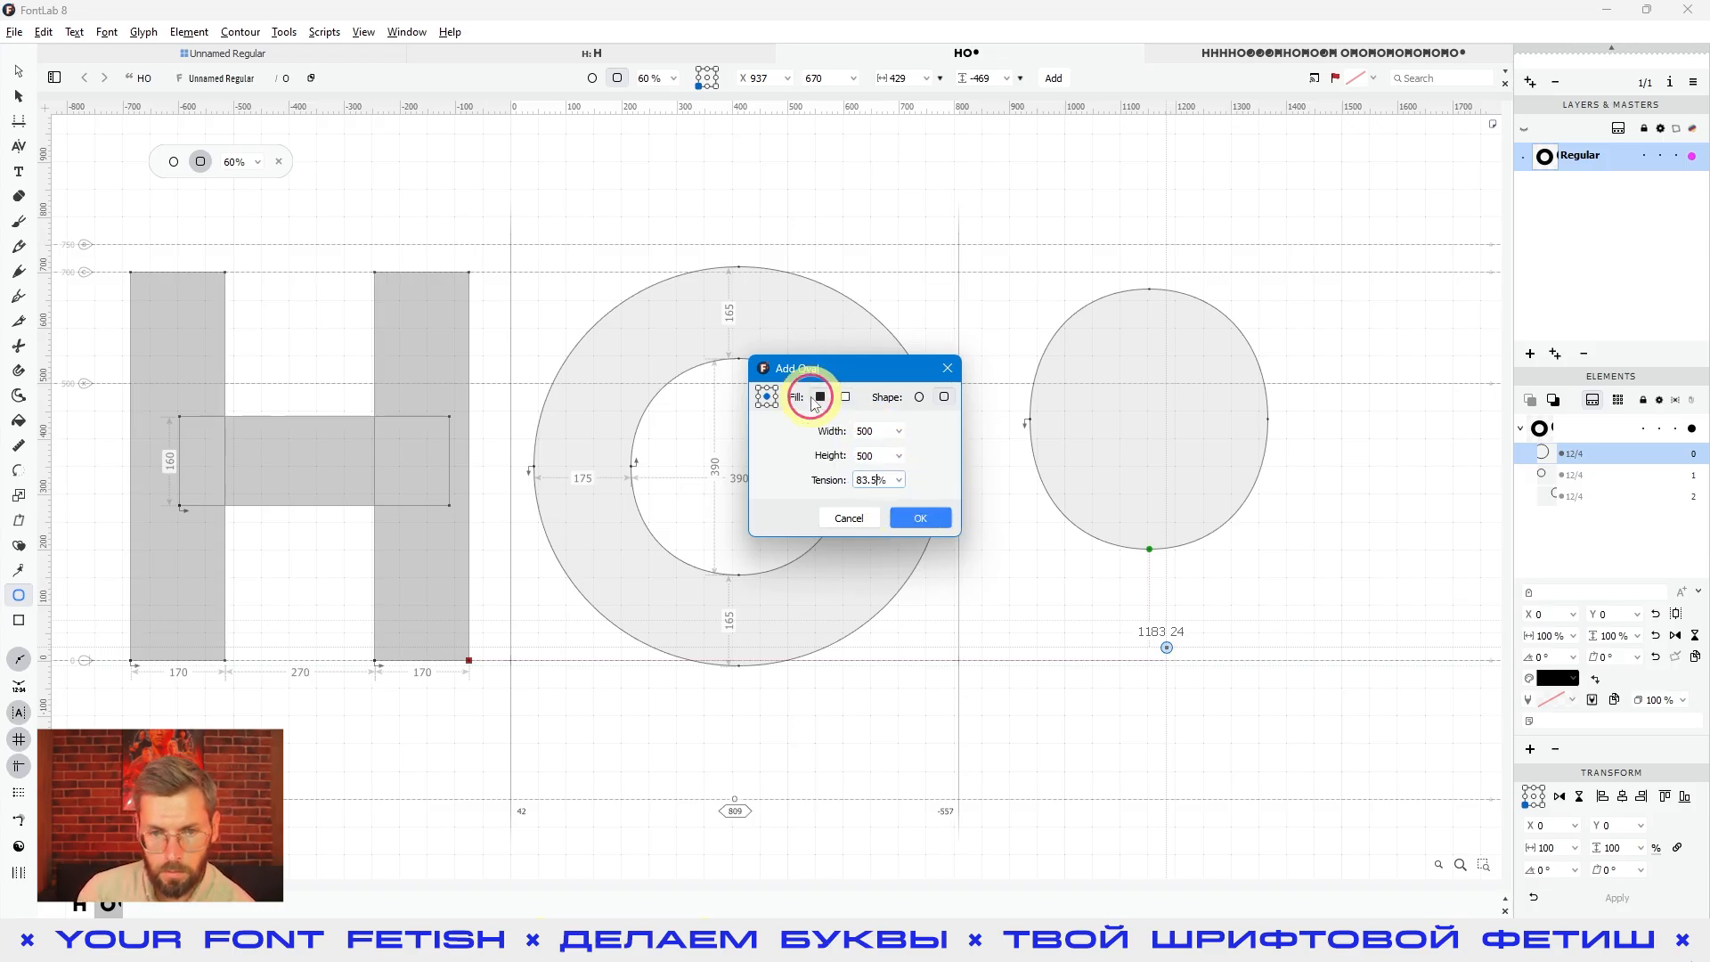
click(925, 520)
Step: Delete both test superellipses beside the O
key(a)
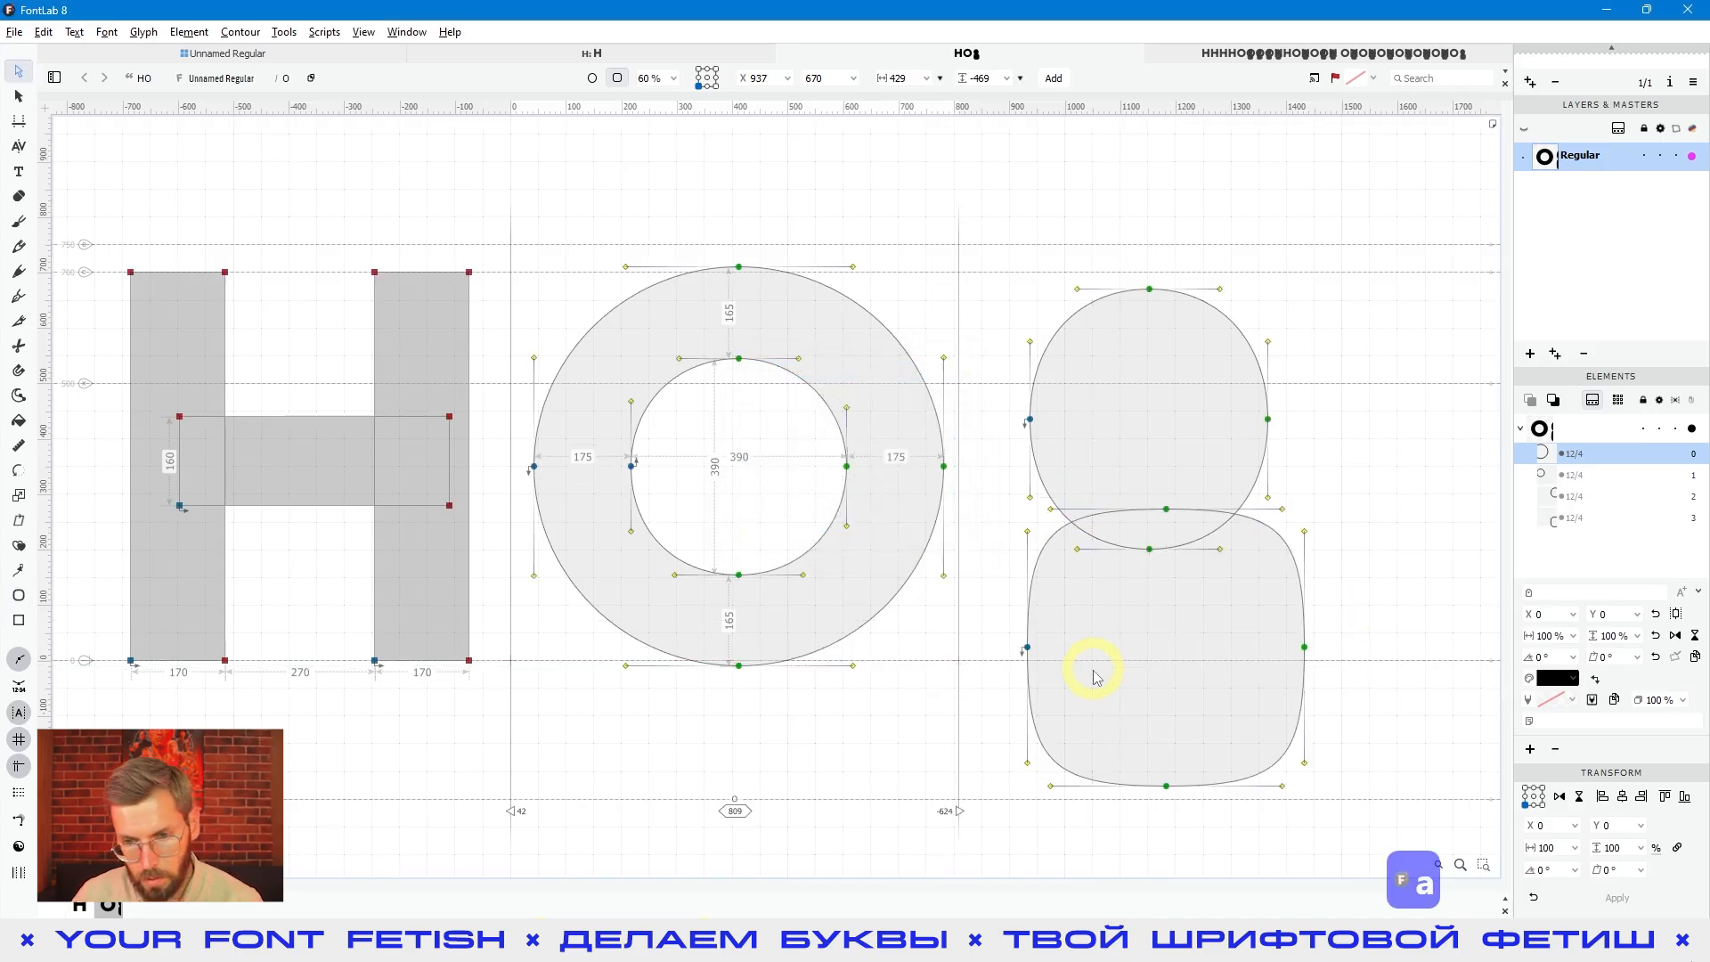
key(space)
drag(1146, 681, 1043, 598)
drag(1271, 172, 878, 780)
drag(1257, 775, 891, 179)
key(Delete)
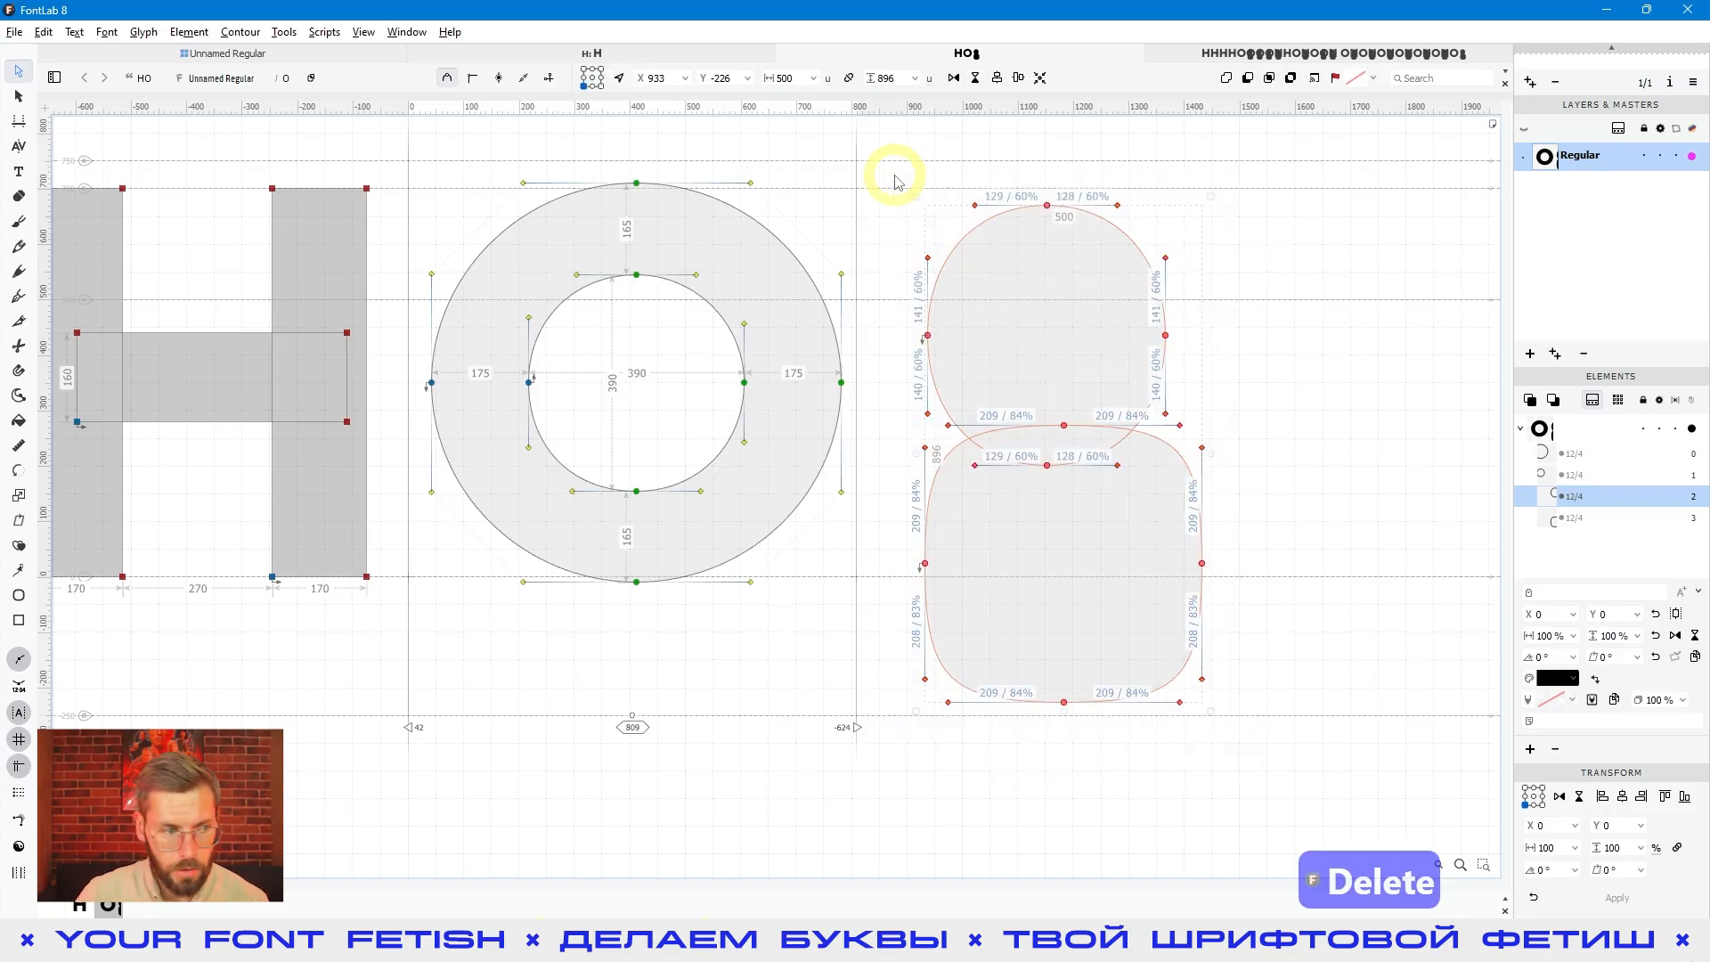
drag(861, 529, 1003, 584)
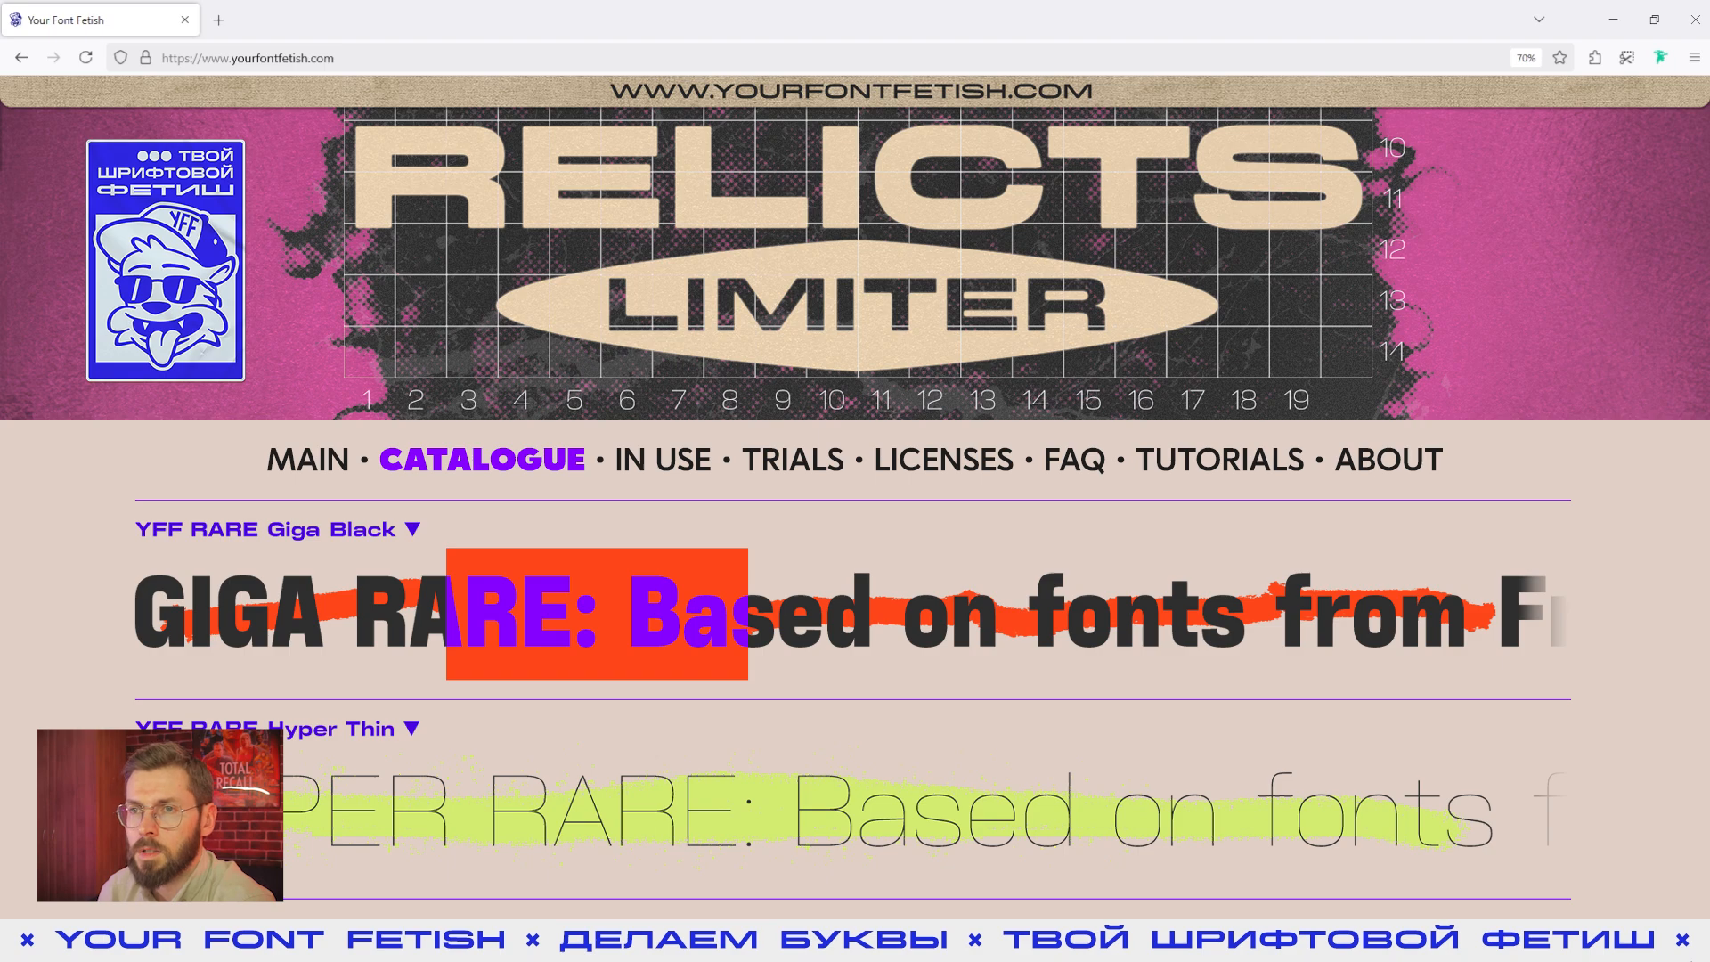
Step: Switch to Telegram, browse the Your Font Fetish channel and its FontLab community group, and switch back to FontLab
key(alt+Tab)
scroll(1122, 386, down, 10)
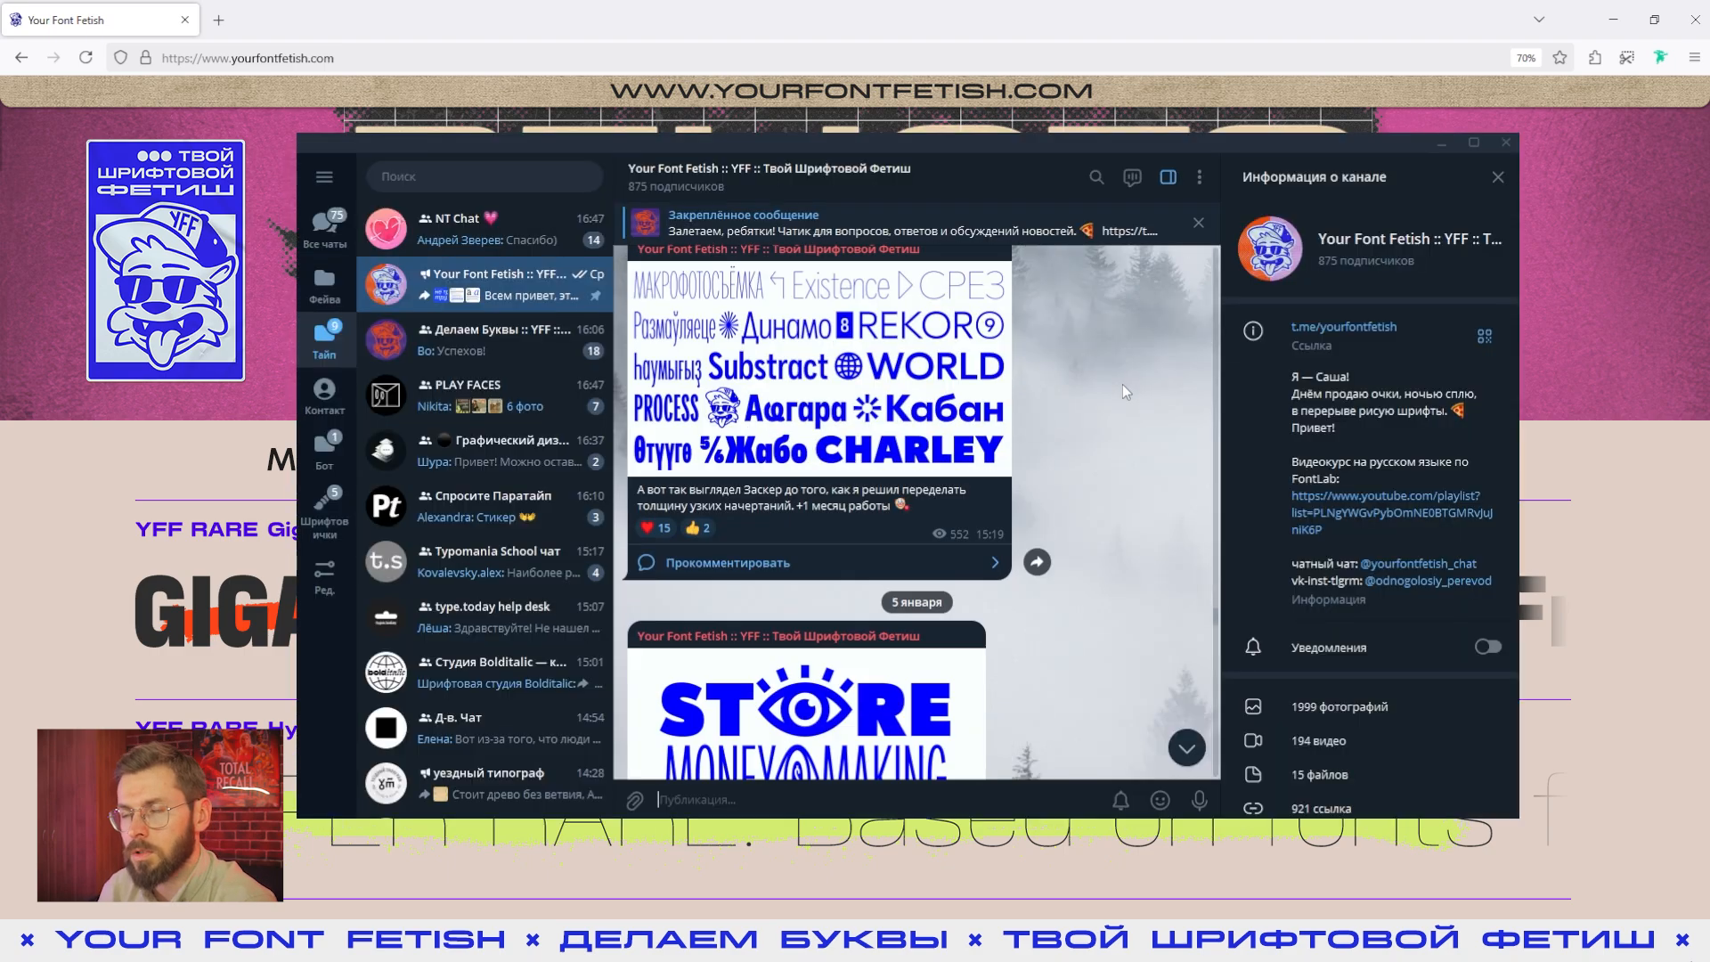
scroll(1120, 383, down, 10)
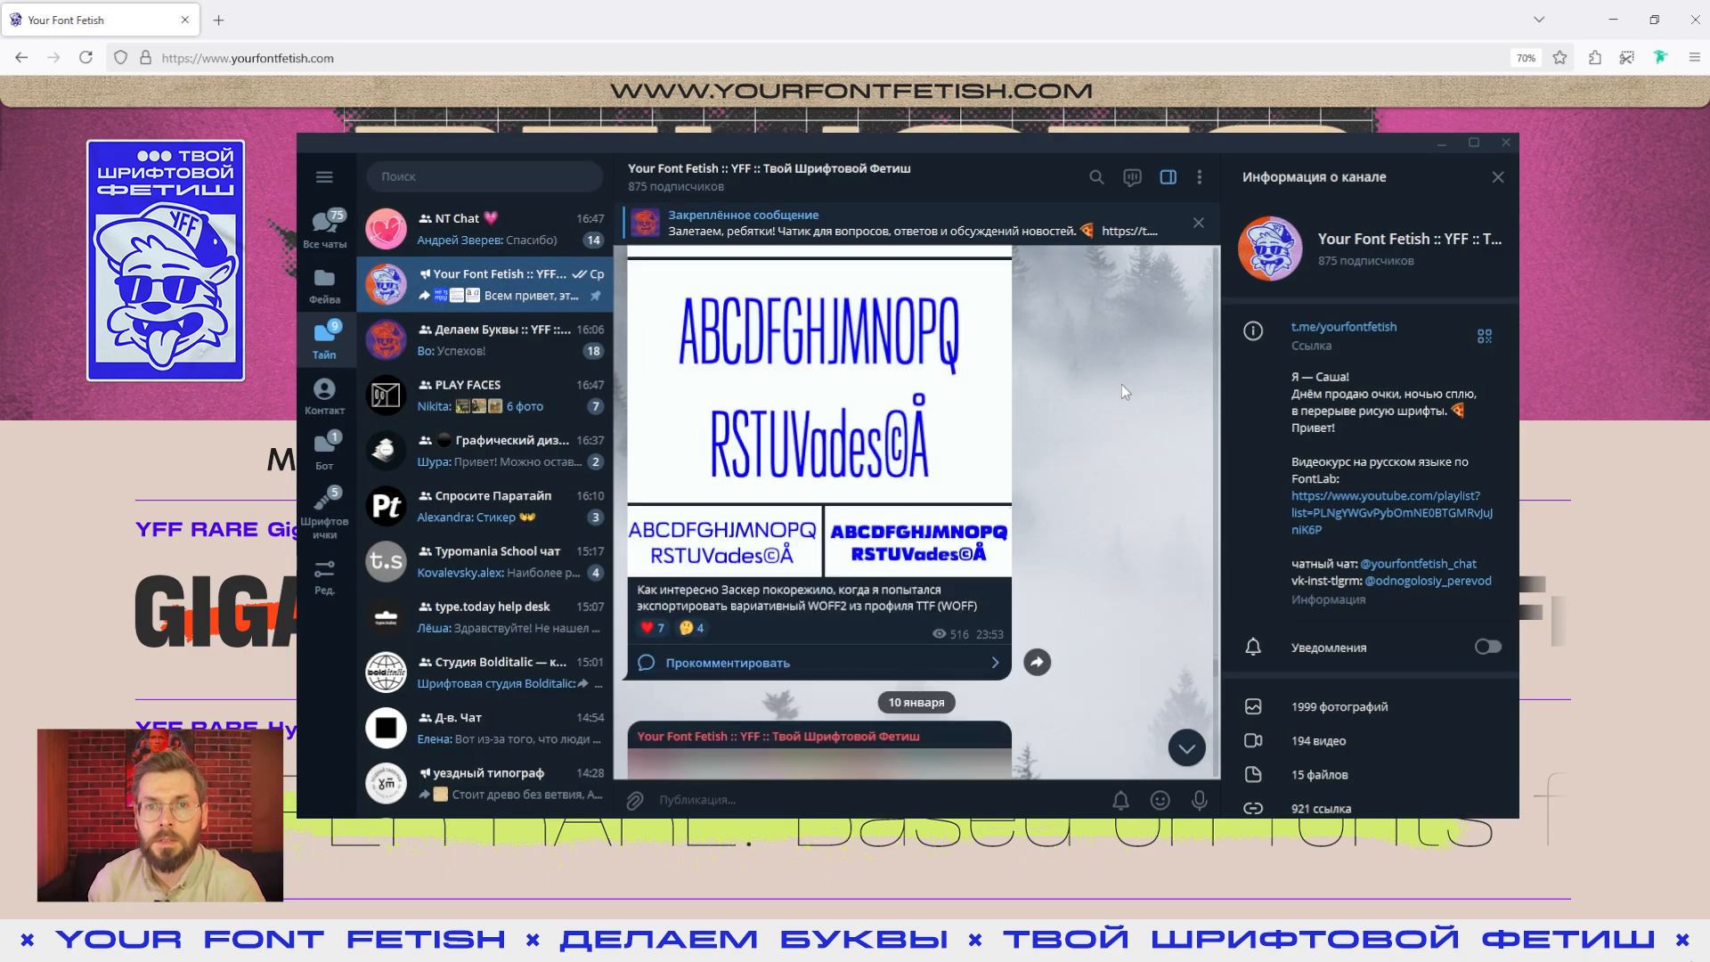
click(542, 356)
scroll(1067, 371, down, 6)
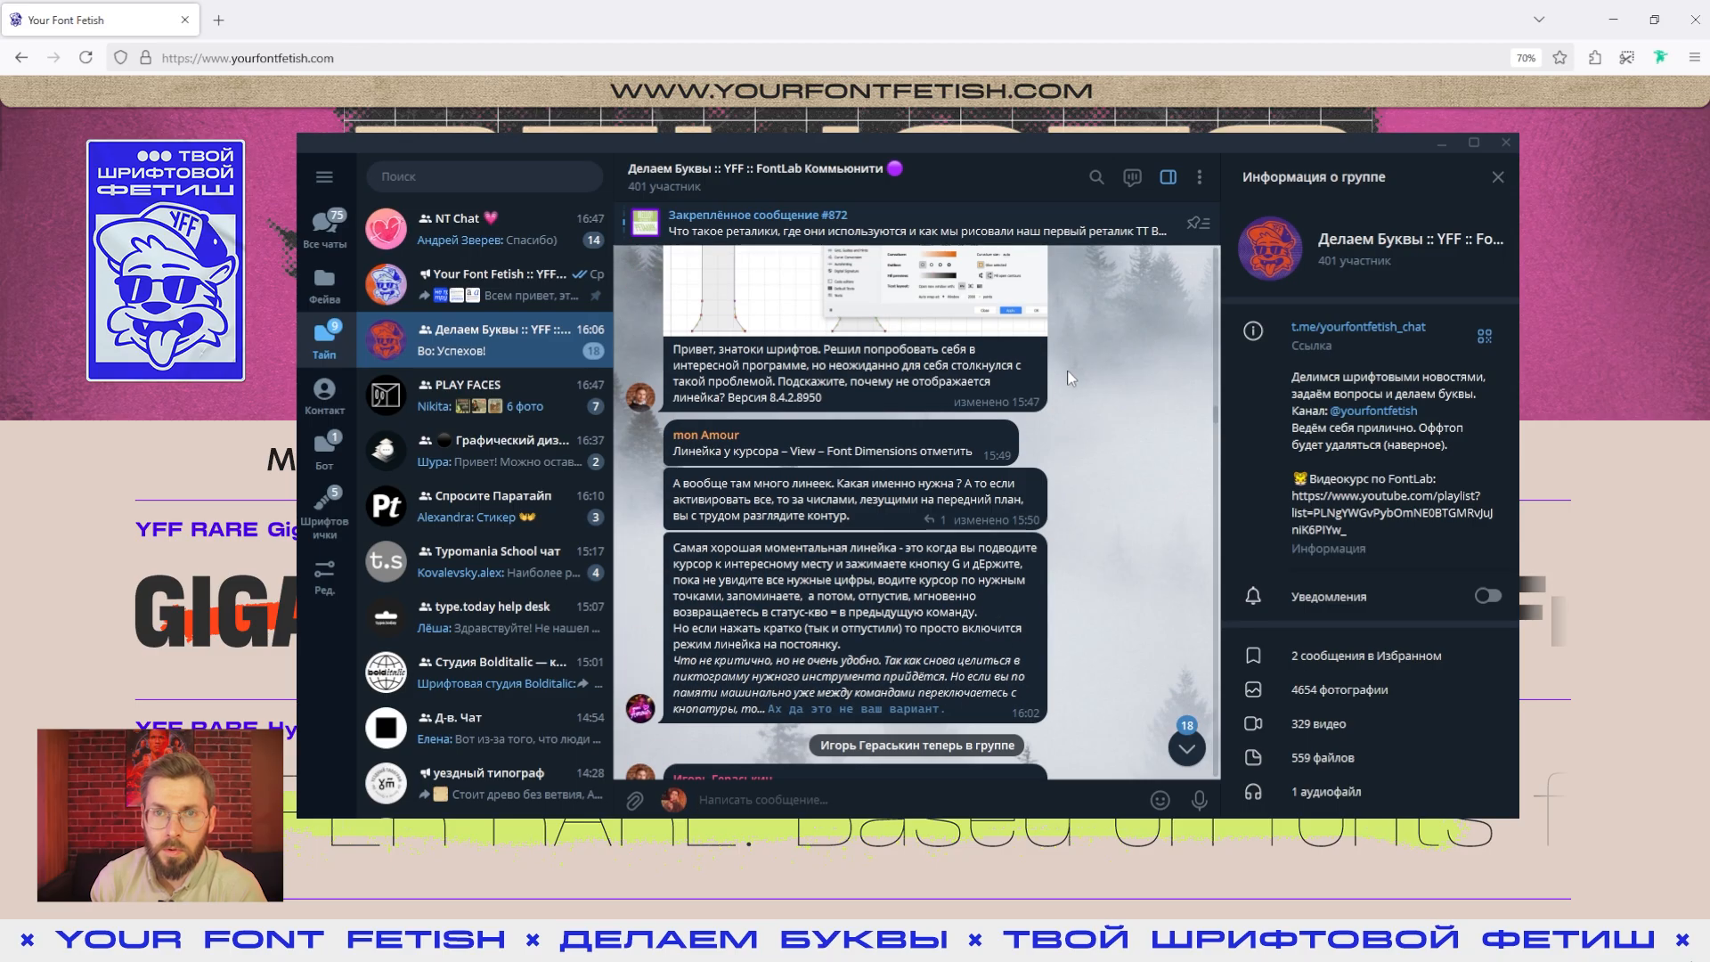
scroll(1084, 387, down, 4)
key(alt+Tab)
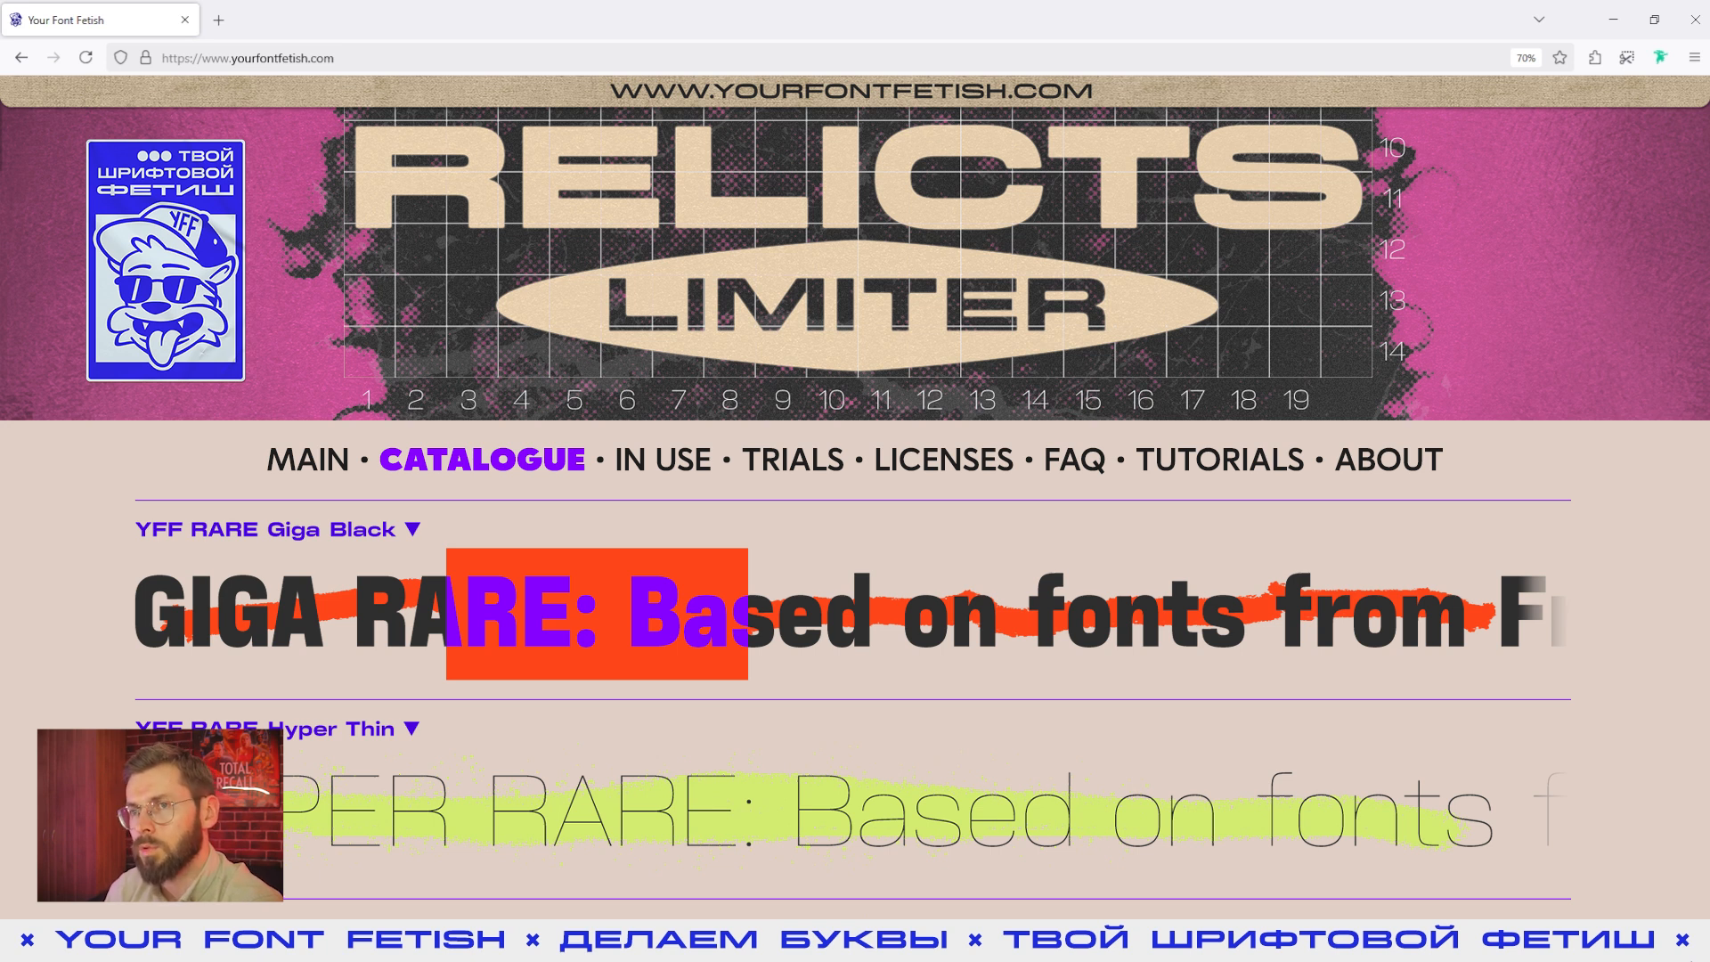
key(alt+Tab)
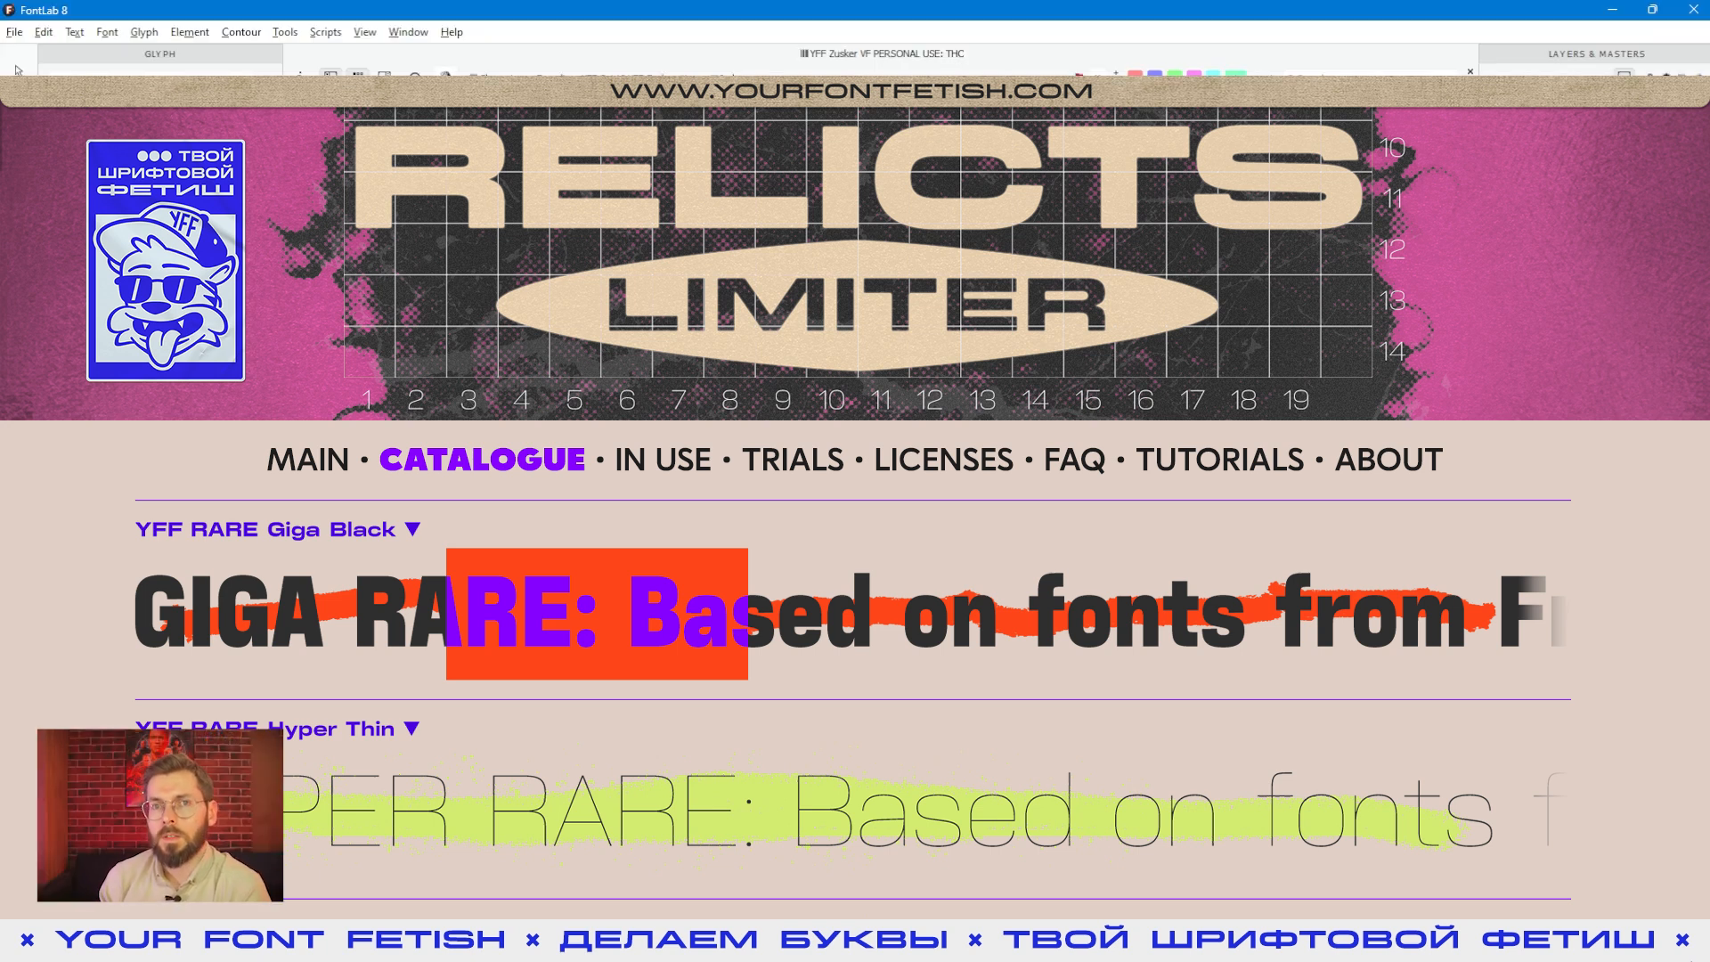